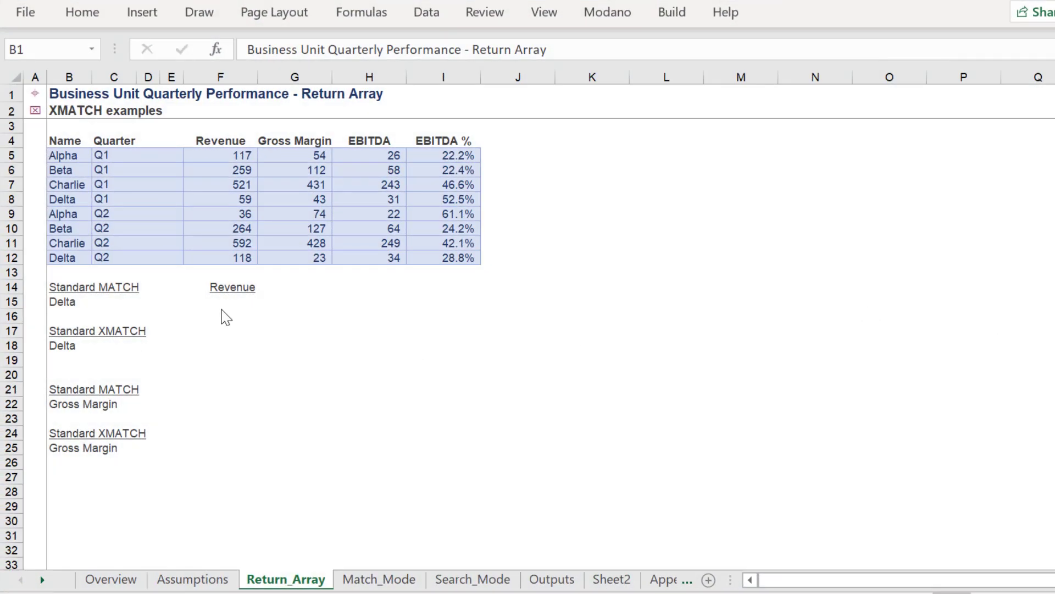
Enter =MATCH(B15,$B$5:$B$12,0) in F15 to locate Delta in the Name list
click(219, 305)
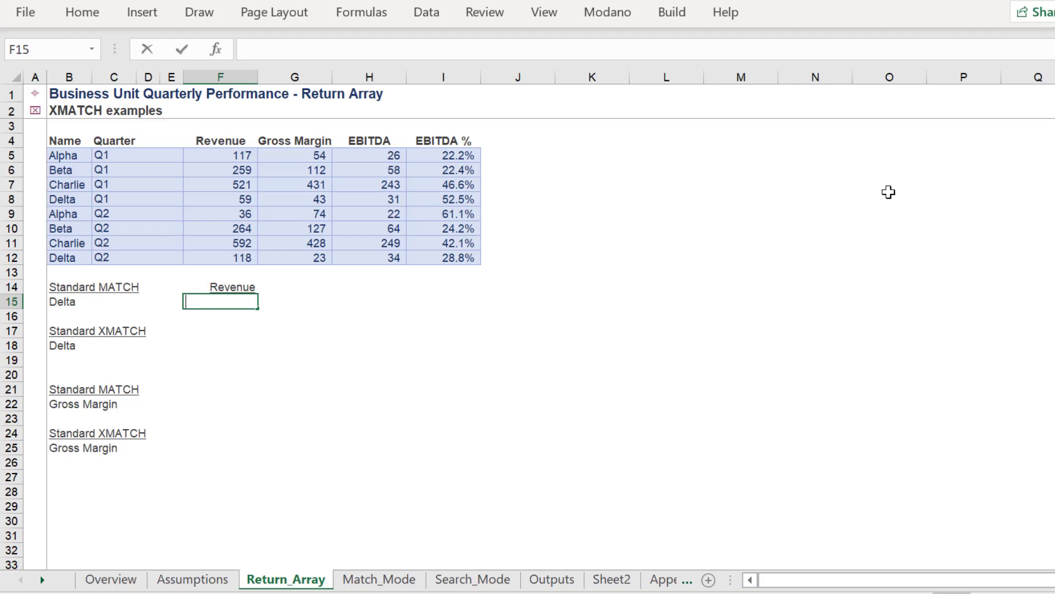
text(=matc)
key(Tab)
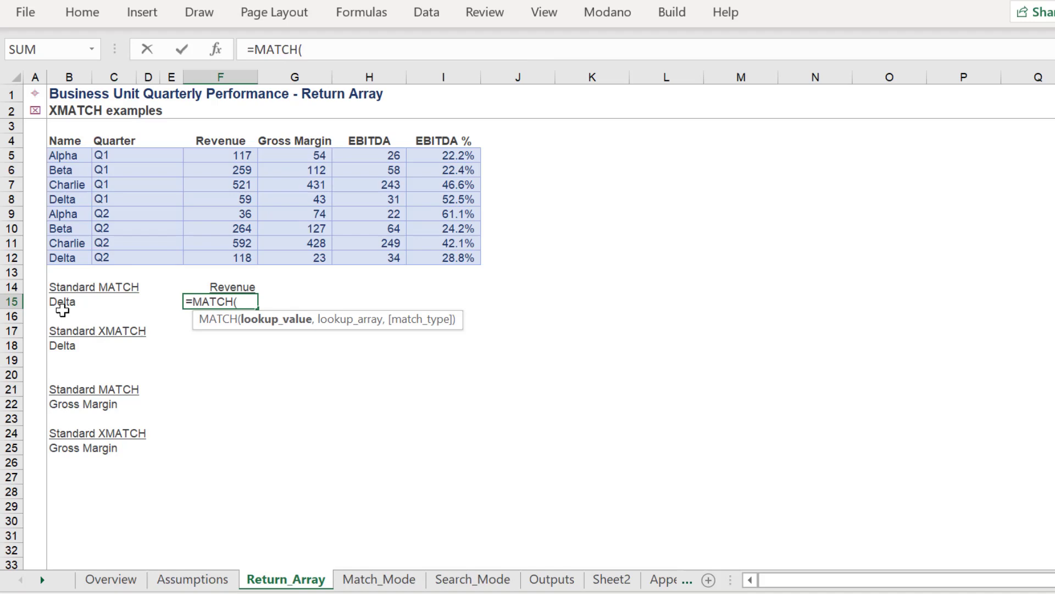
text(,)
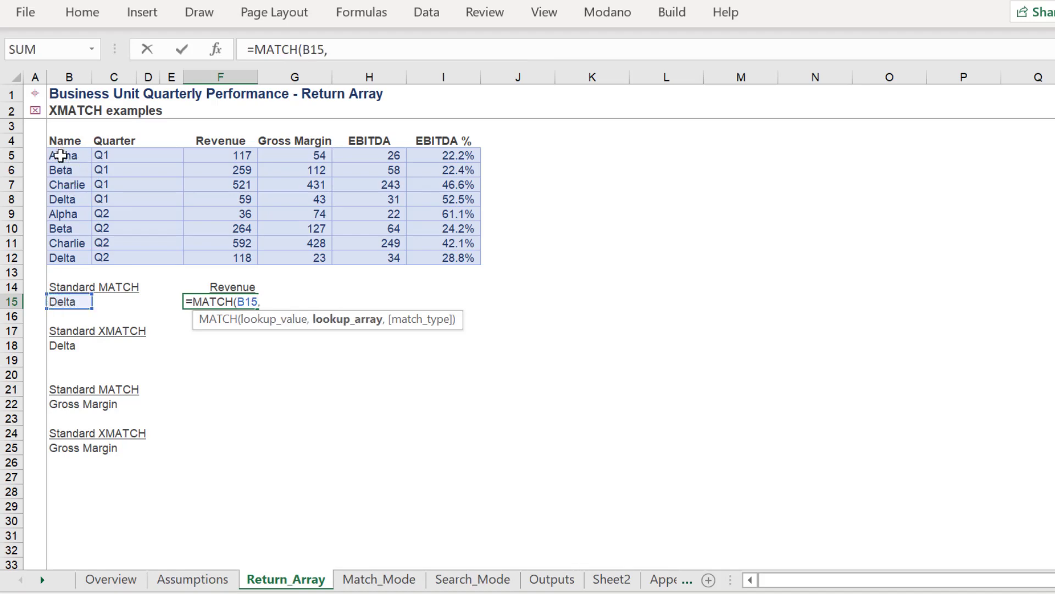
drag(60, 155, 60, 253)
key(F4)
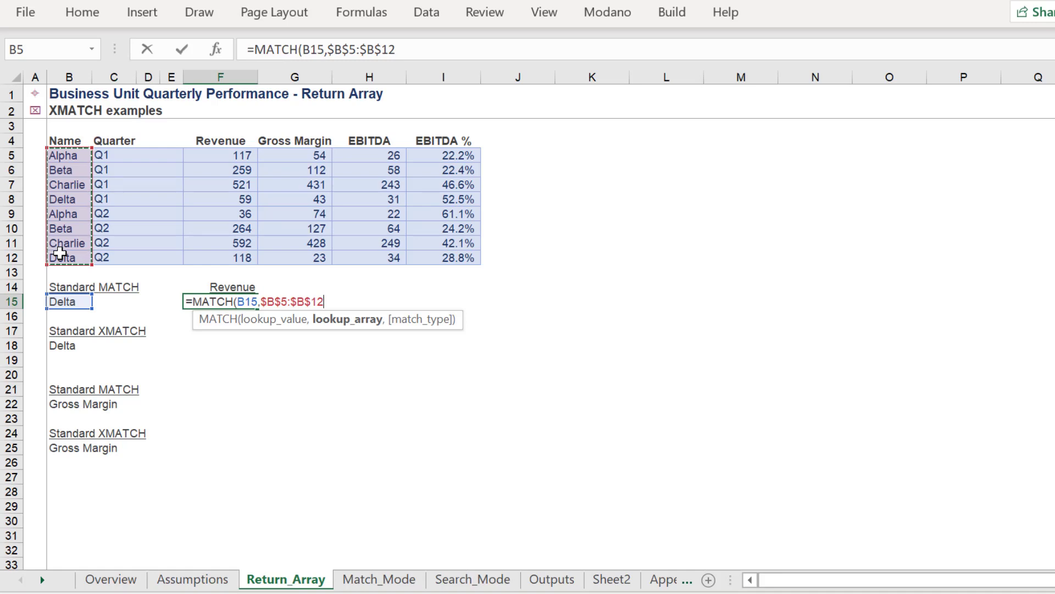
text(,0))
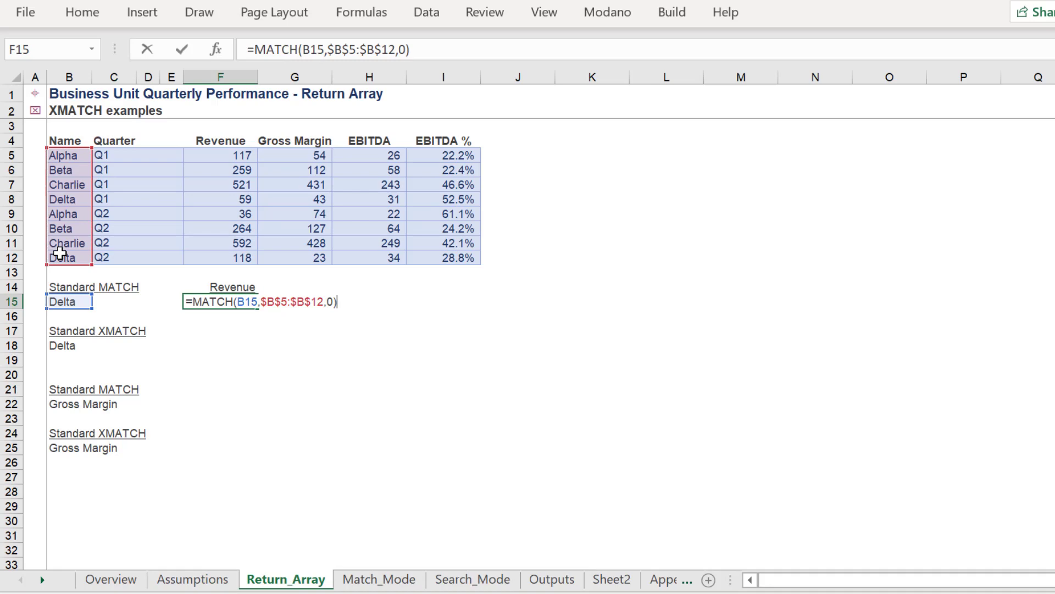
key(Return)
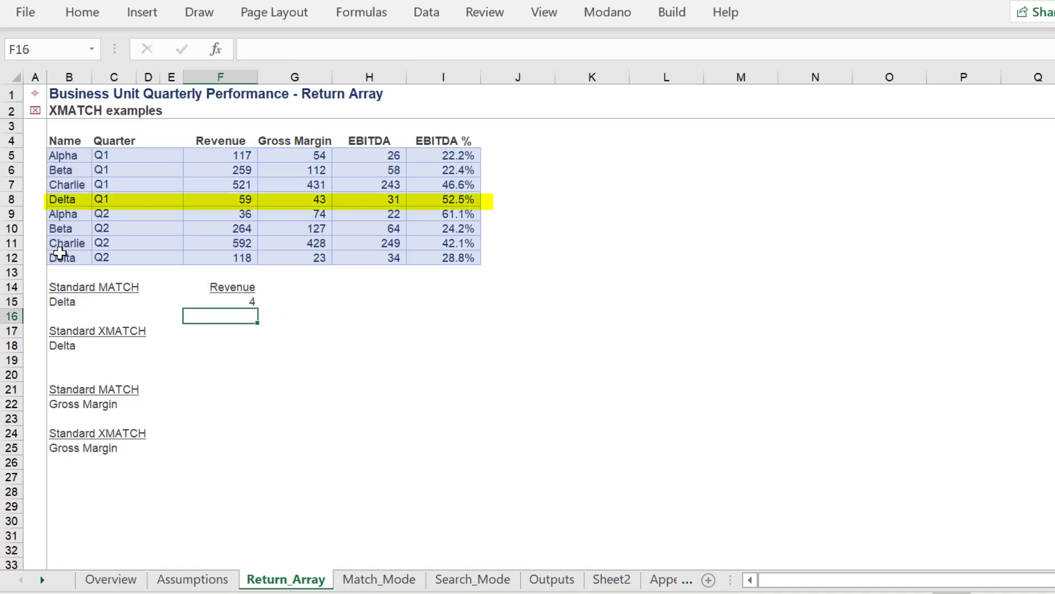
Show F15's formula text in G15 with =FORMULATEXT(F15)
key(Up)
key(Right)
text(=form)
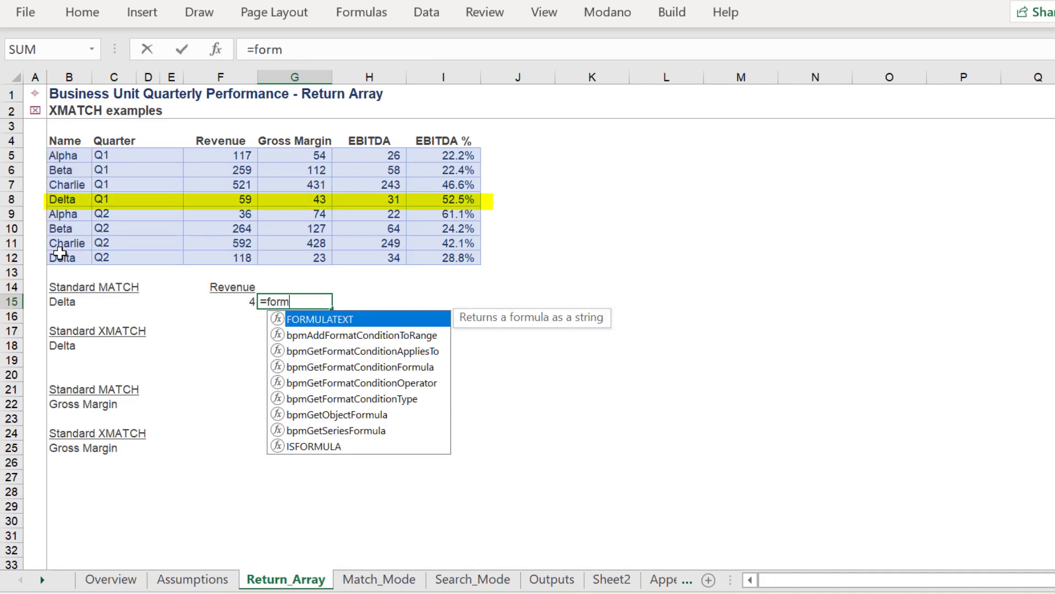
key(Tab)
key(Left)
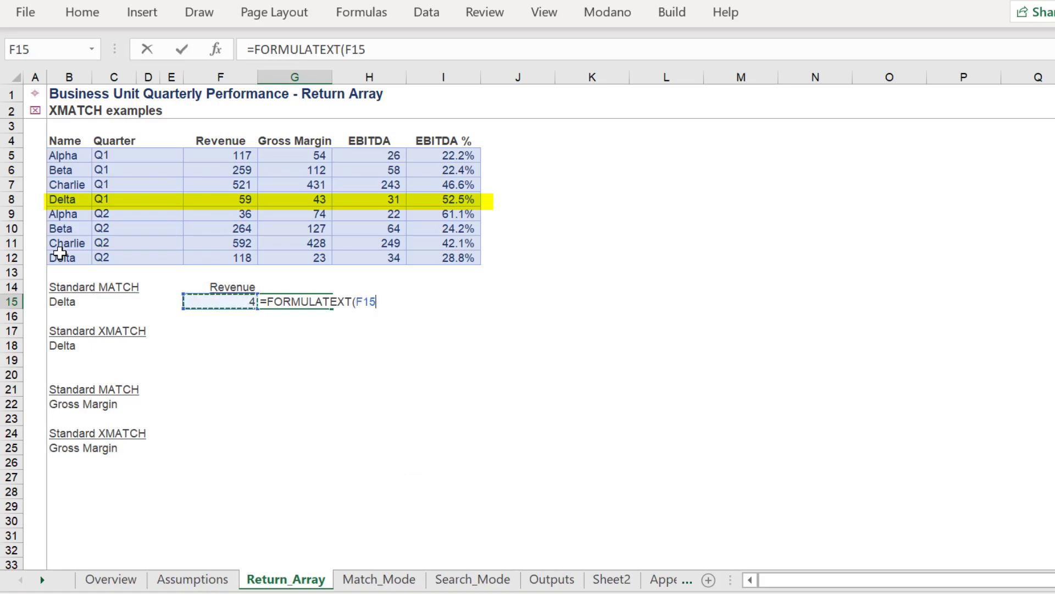
key(Return)
key(Up)
key(Left)
key(Down)
key(Down)
key(Down)
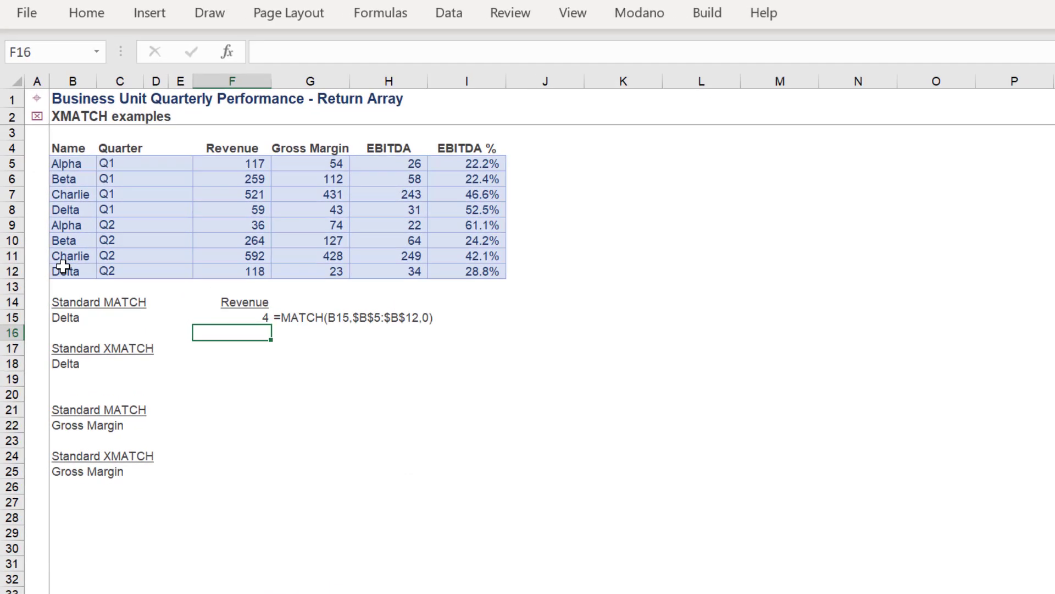
Enter =XMATCH(B18,$B$5:$B$12,0,1) in F18 for an exact first-to-last search
key(F2)
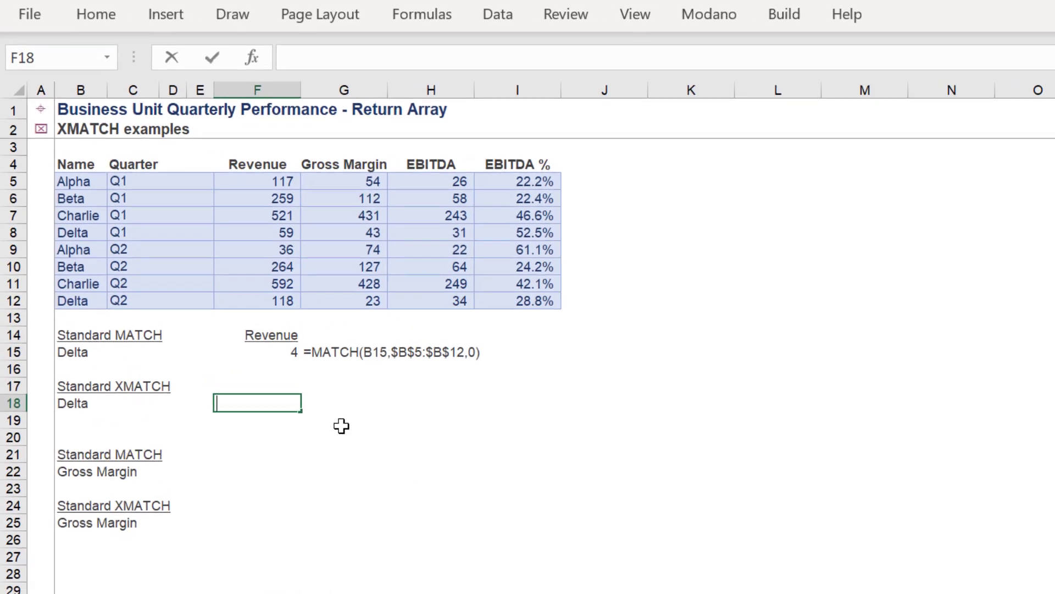
text(=xm)
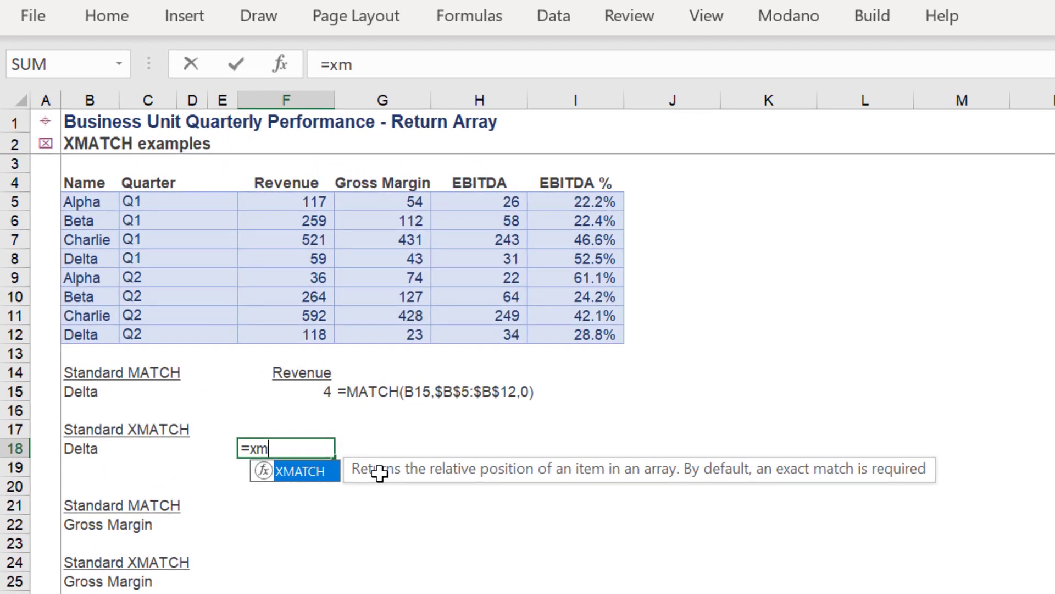
key(Tab)
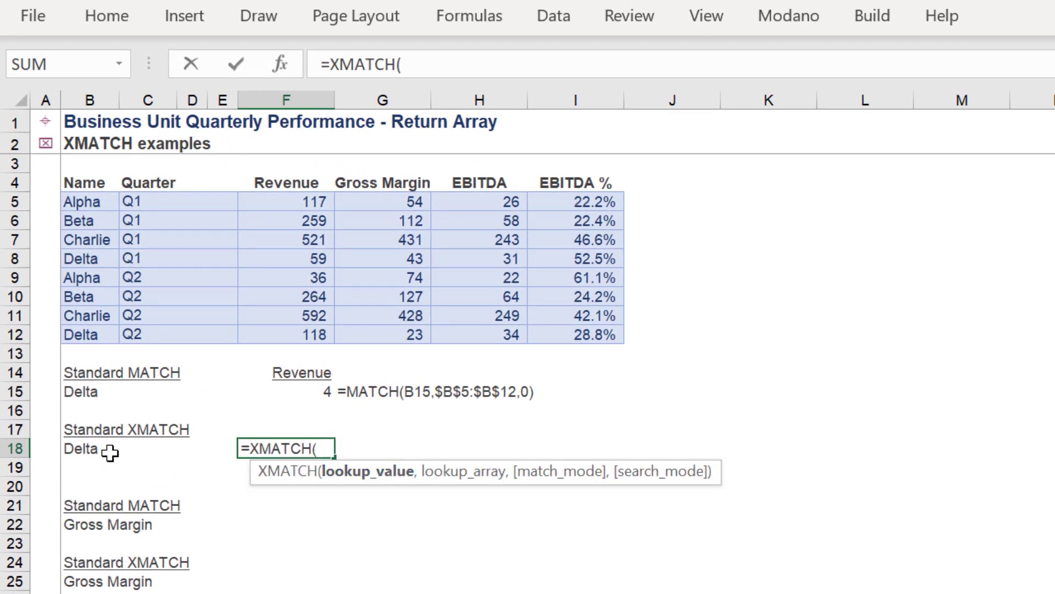
click(73, 449)
text(,)
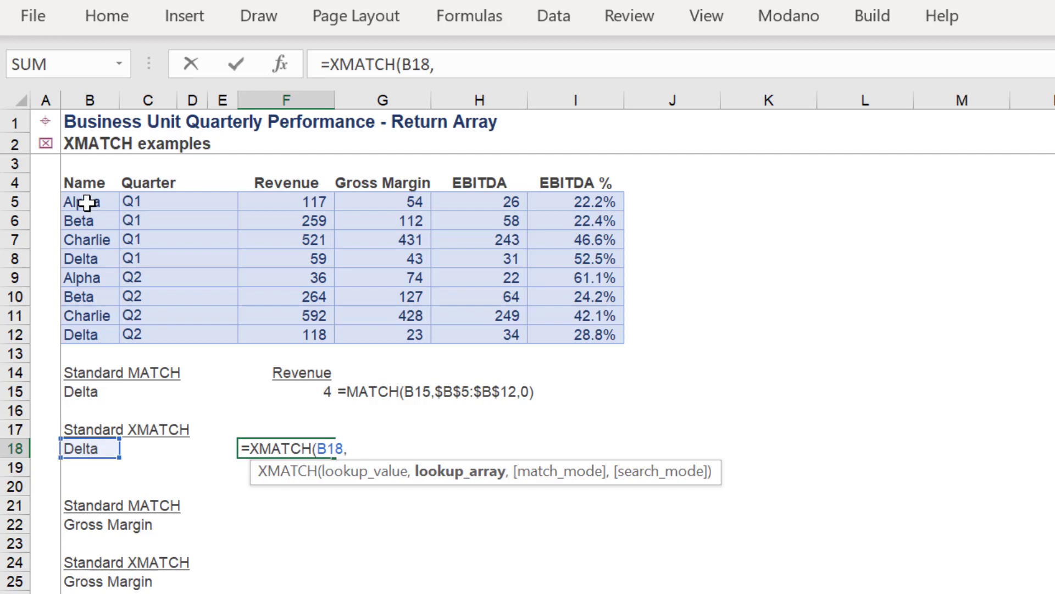
drag(87, 202, 70, 328)
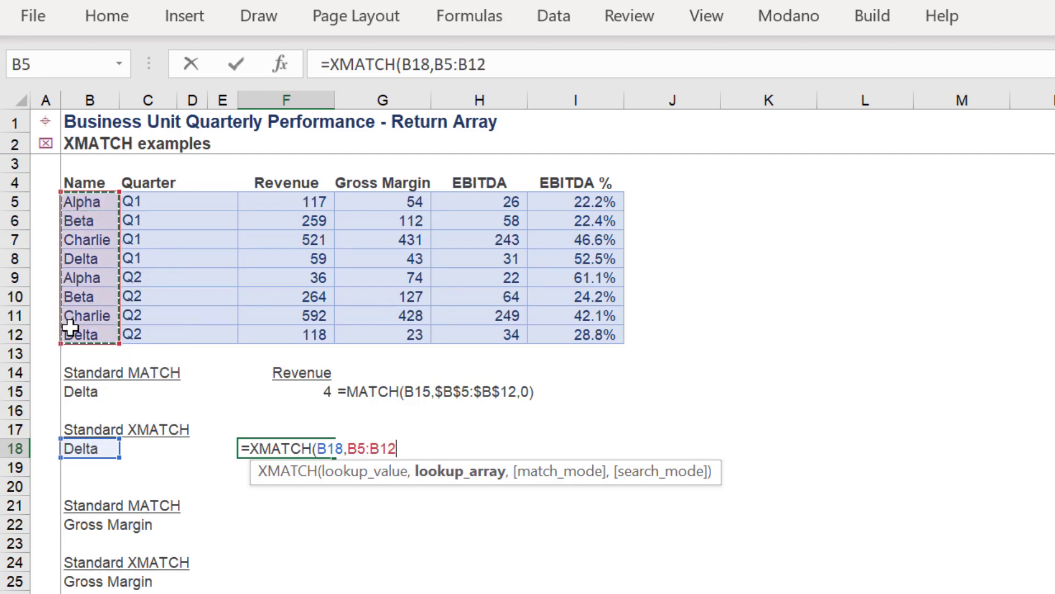
key(F4)
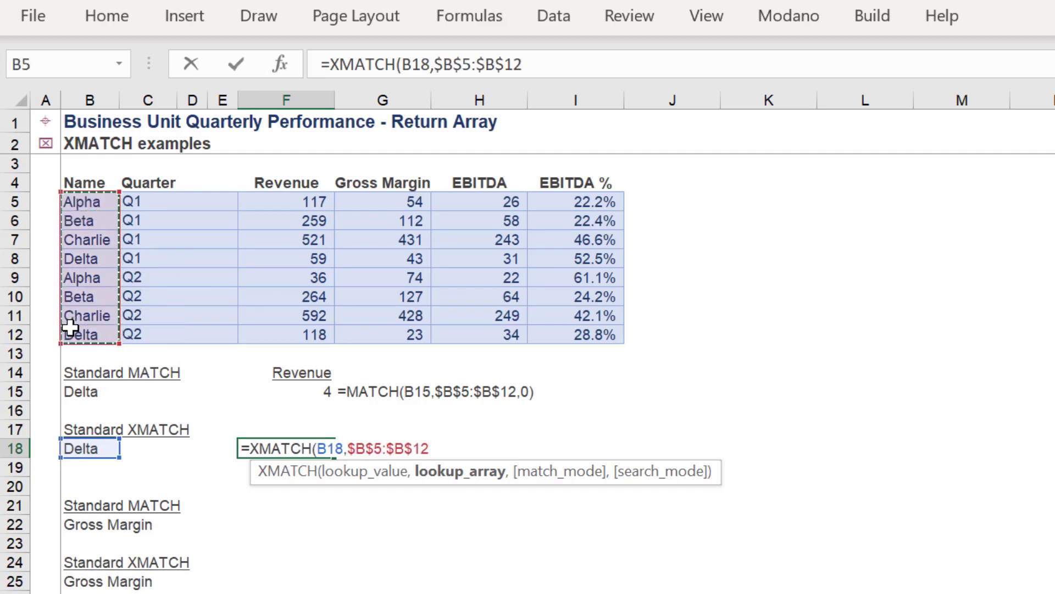
text(,)
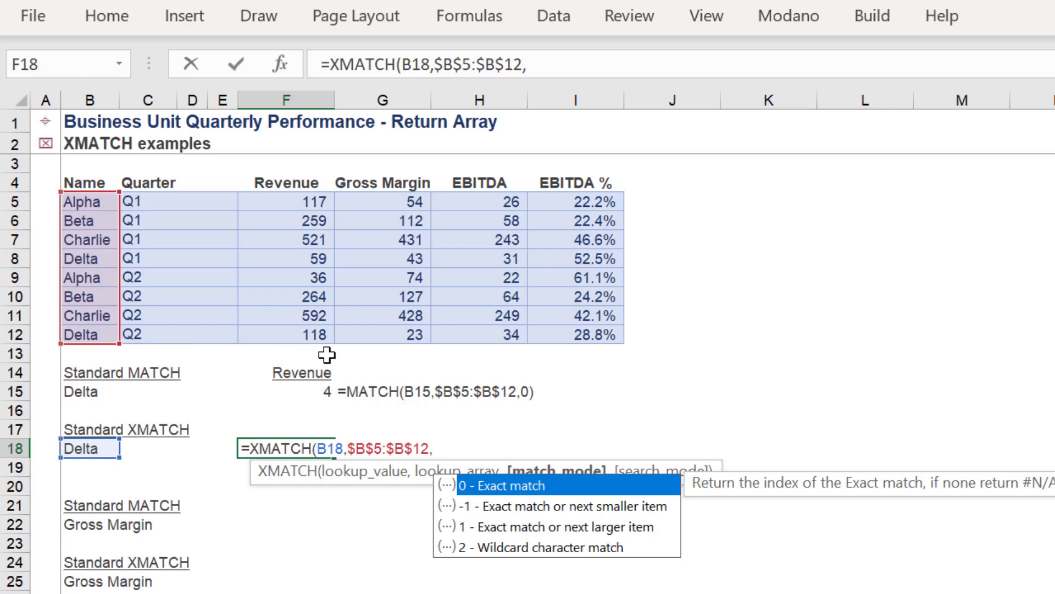
text(0)
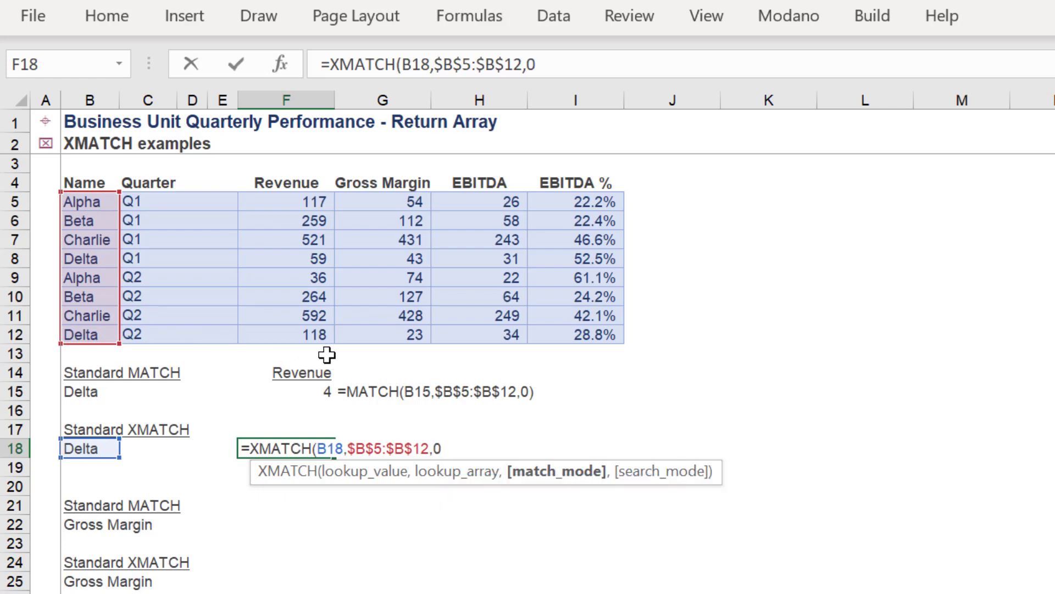
text(,)
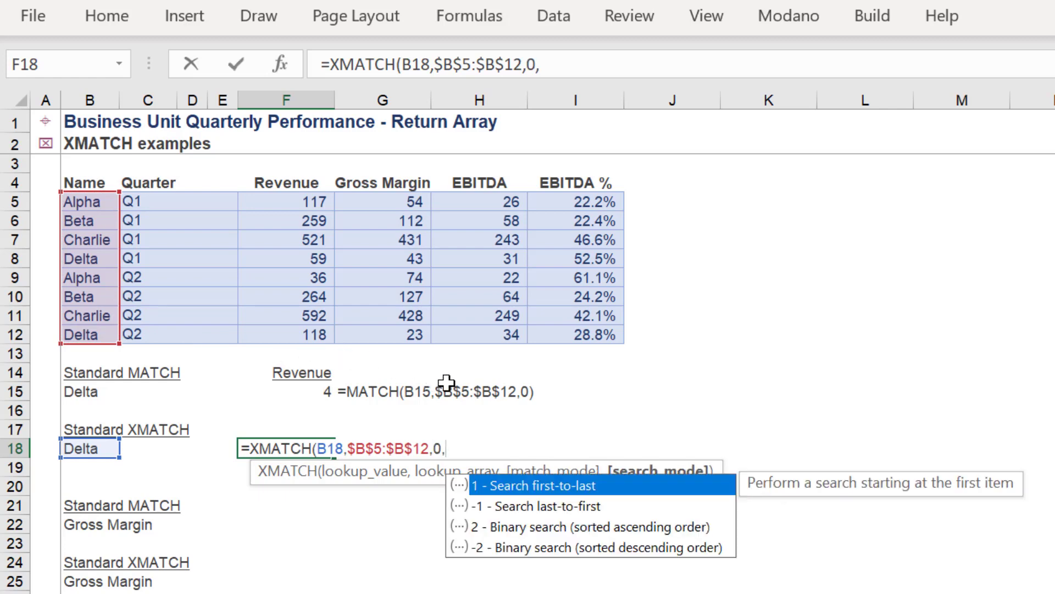
text(1))
key(Return)
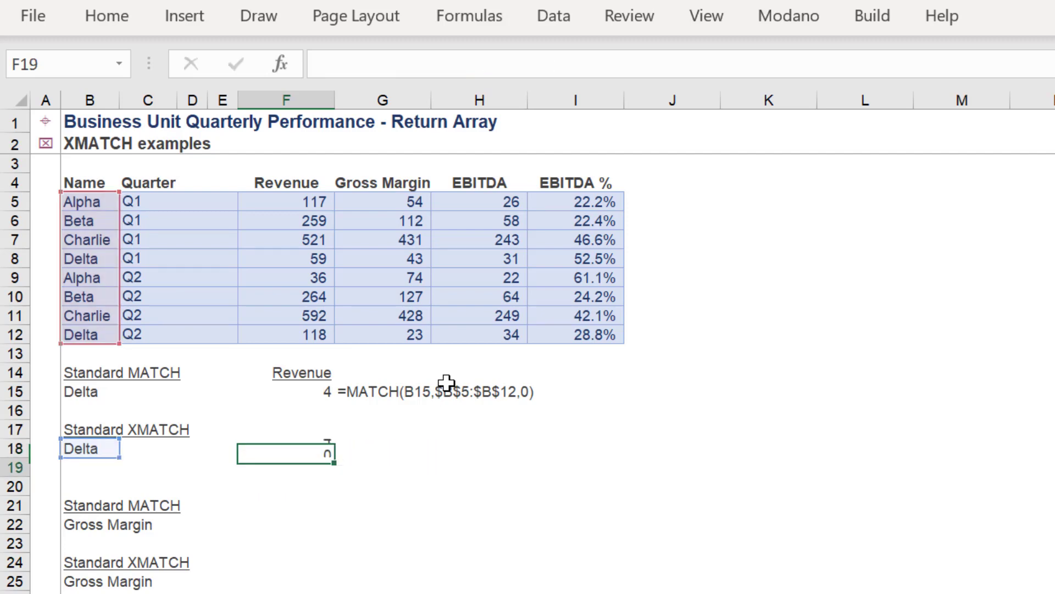
Copy G15's FORMULATEXT formula into G18 and check the XMATCH formula in F18
key(Up)
key(Right)
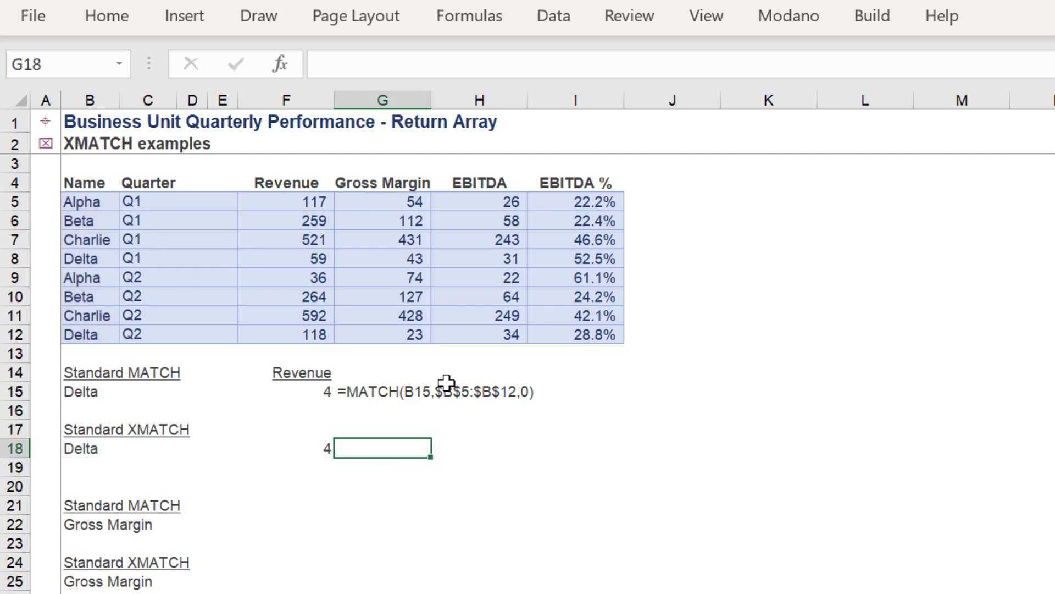
key(Up)
key(Up)
key(Up)
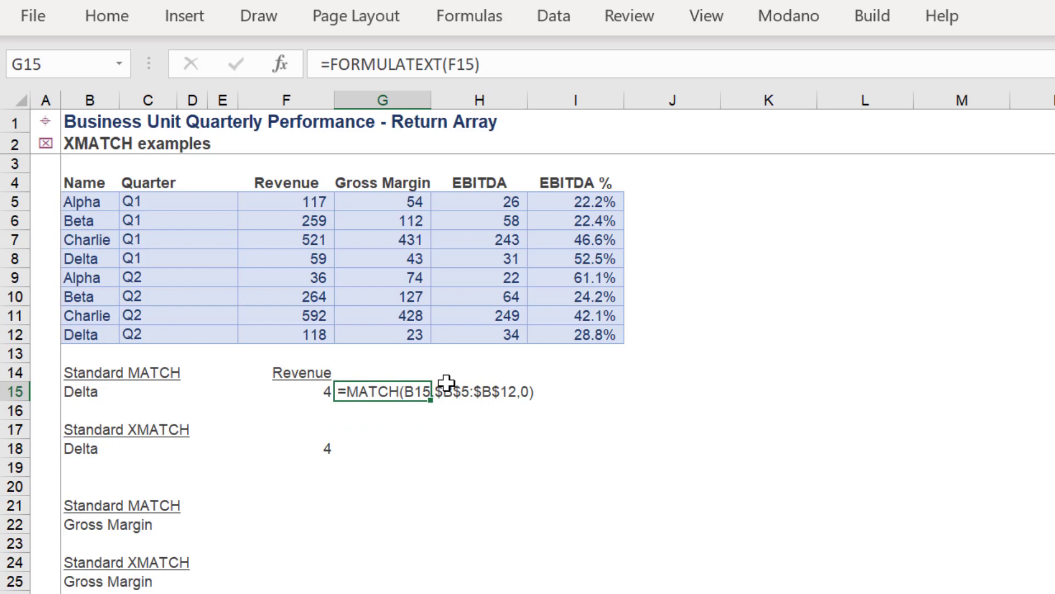
key(ctrl+c)
key(Down)
key(Down)
key(Down)
key(ctrl+v)
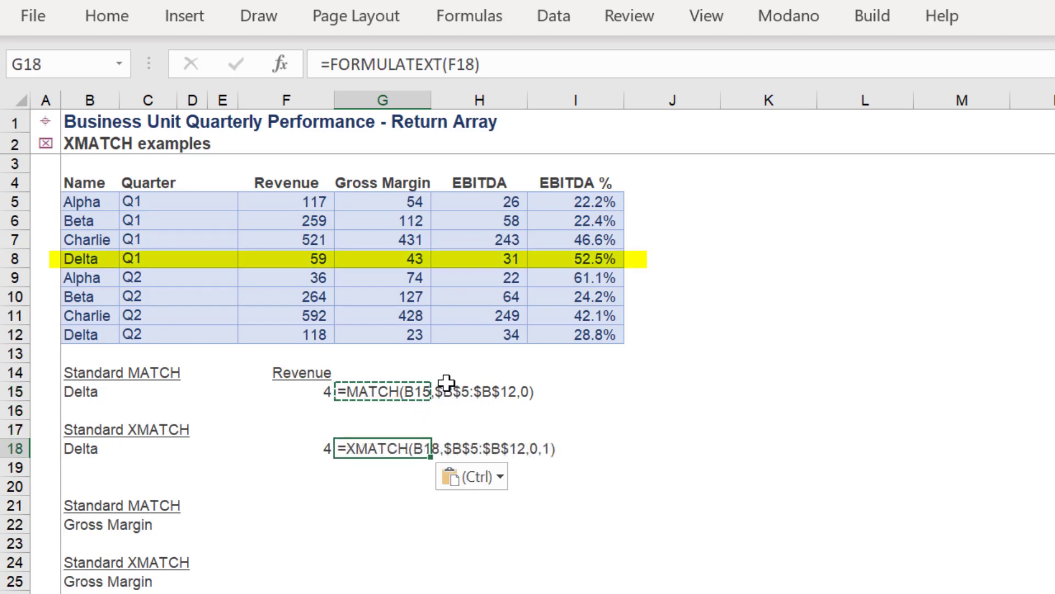
click(287, 445)
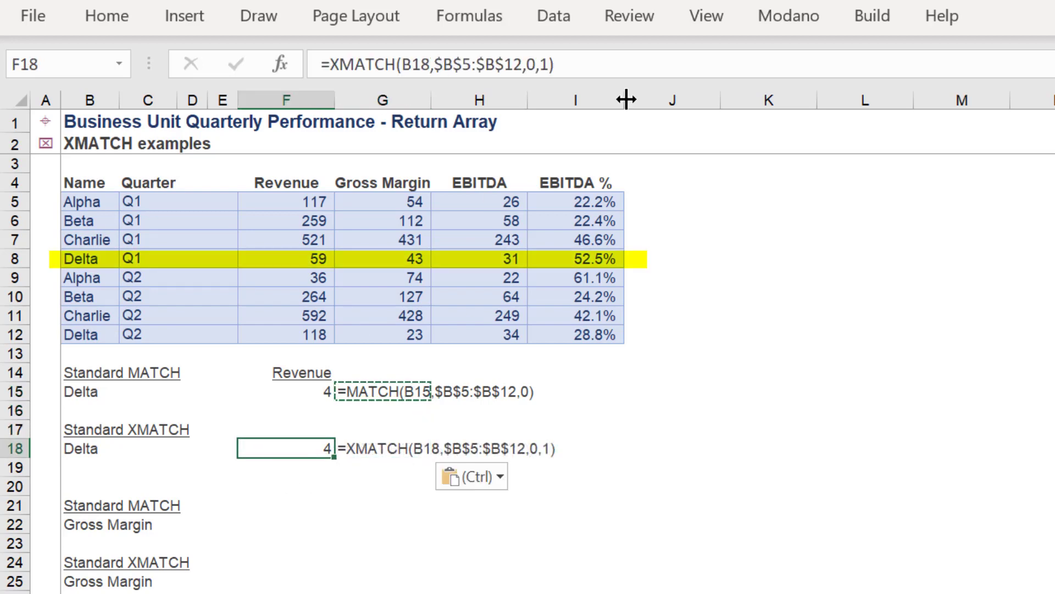
click(644, 70)
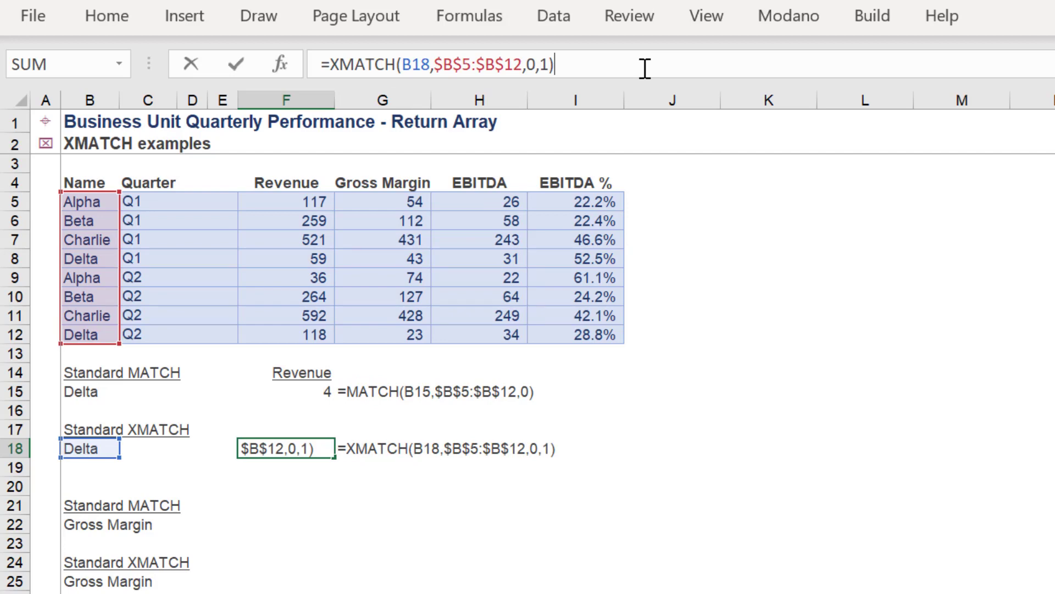
key(Escape)
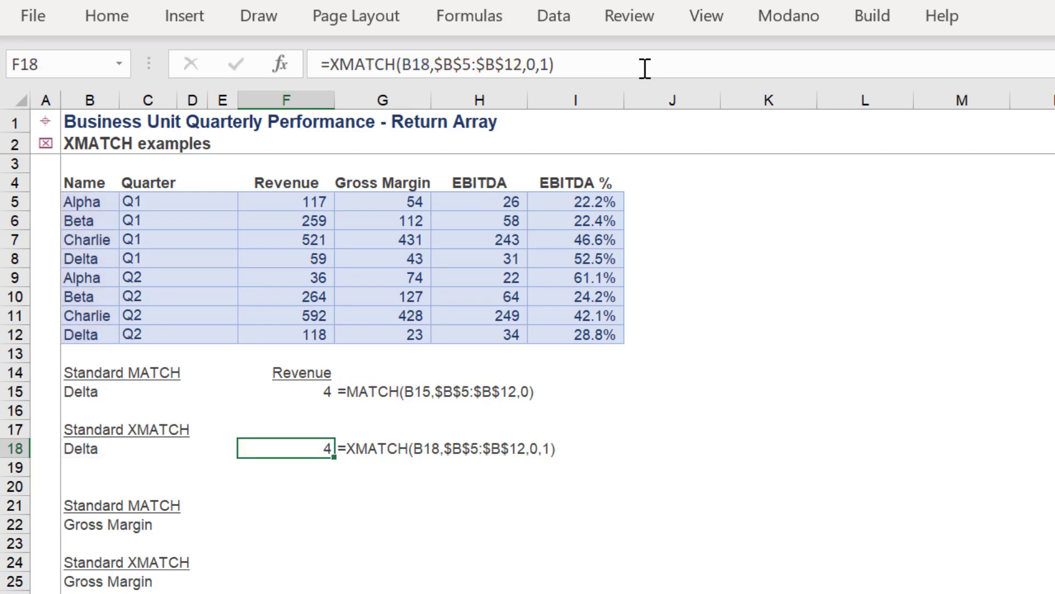
key(Down)
Enter =XMATCH(B18,$B$5:$B$12,-1,1) in F19 using exact-or-next-smaller, first-to-last search
text(=)
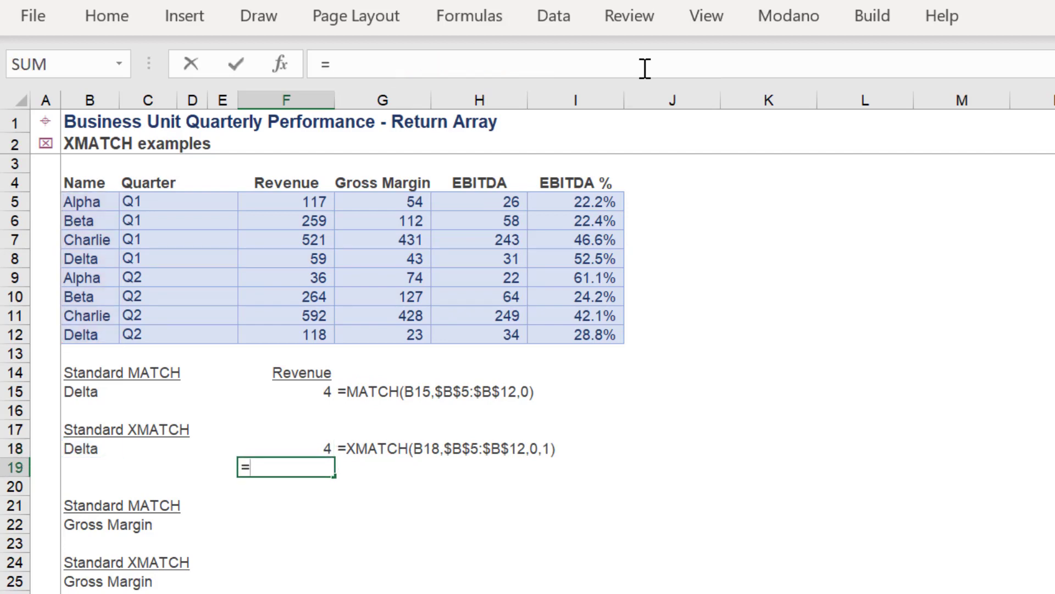
text(xm)
key(Tab)
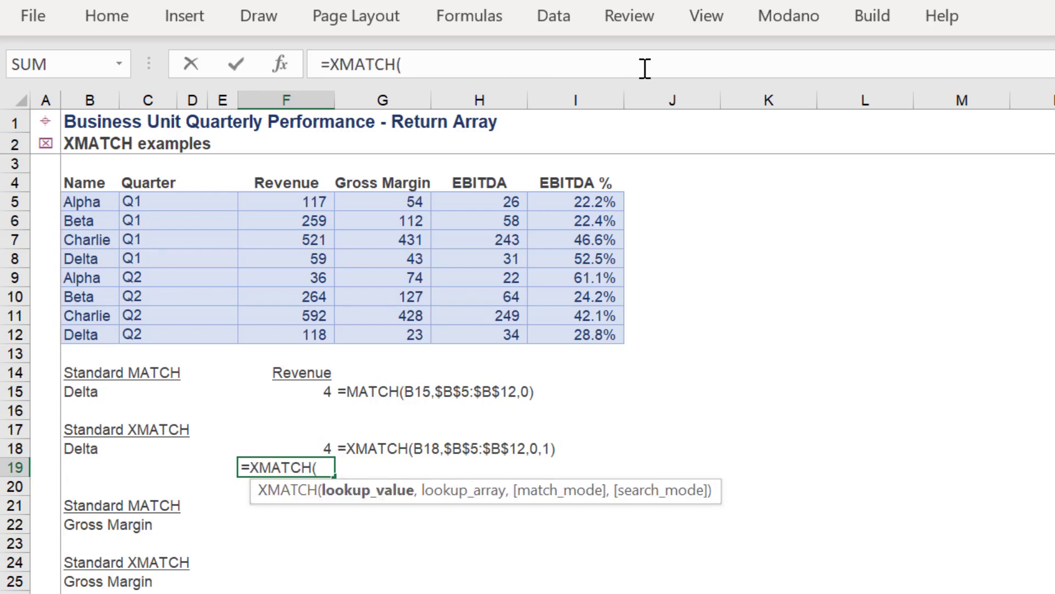
key(Left)
key(Left)
key(Left)
key(Left)
key(Up)
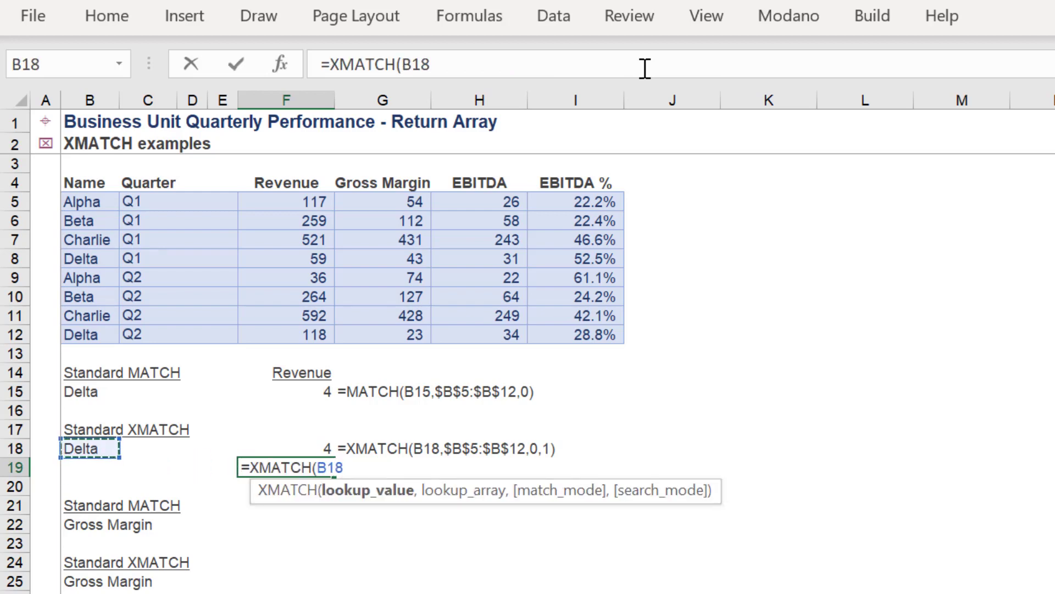
text(,)
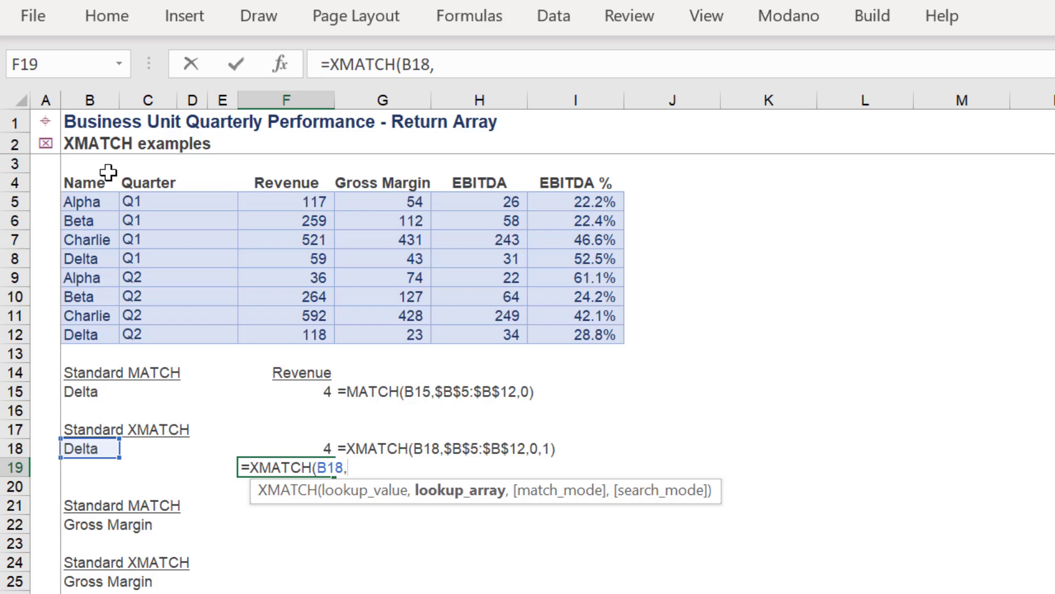
click(83, 203)
drag(74, 240, 70, 338)
key(F4)
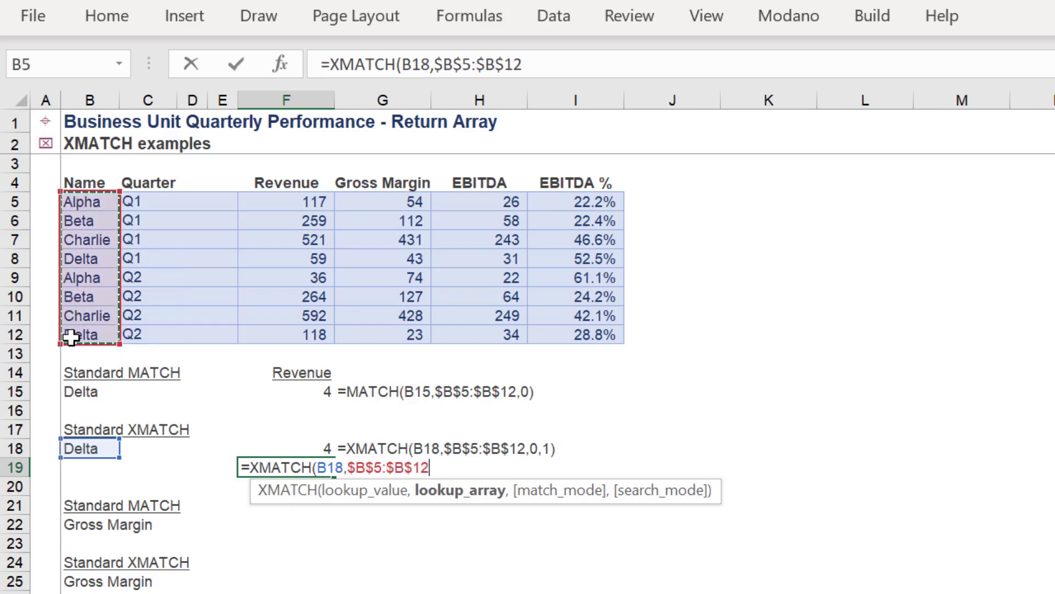
text(,)
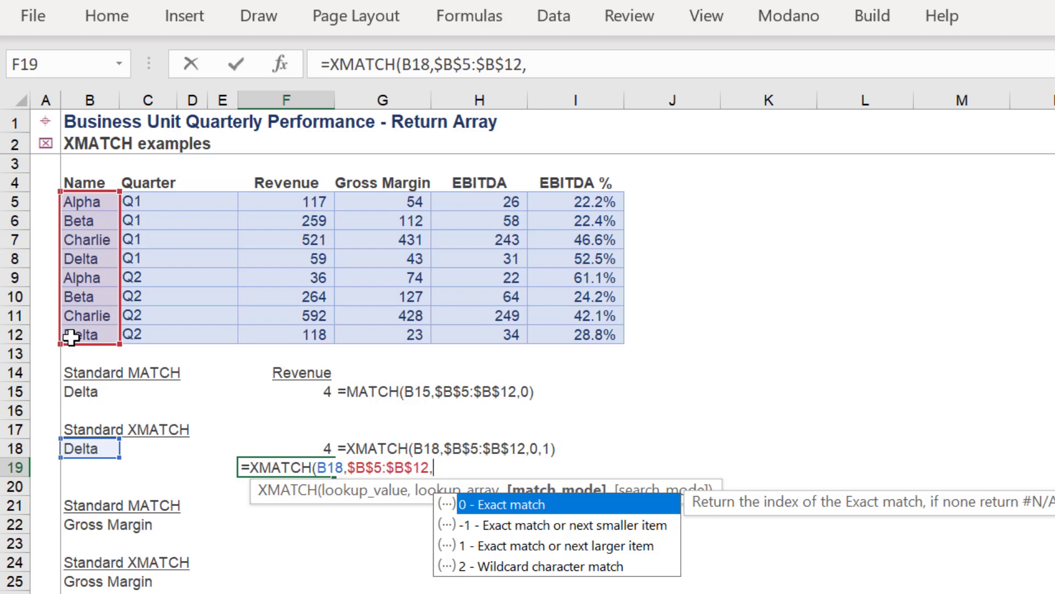
click(517, 526)
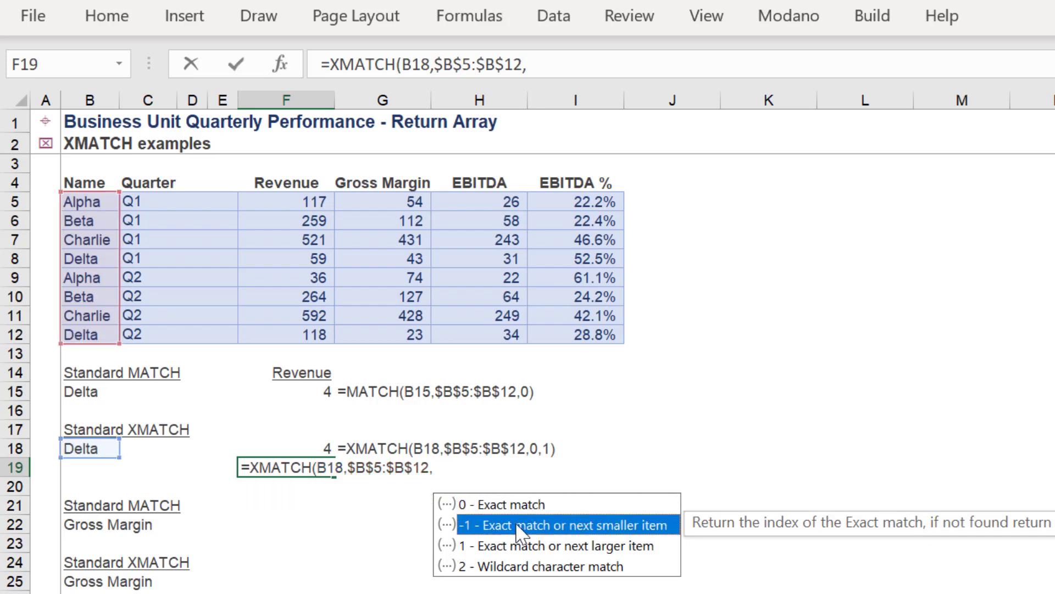
double_click(517, 526)
text(,)
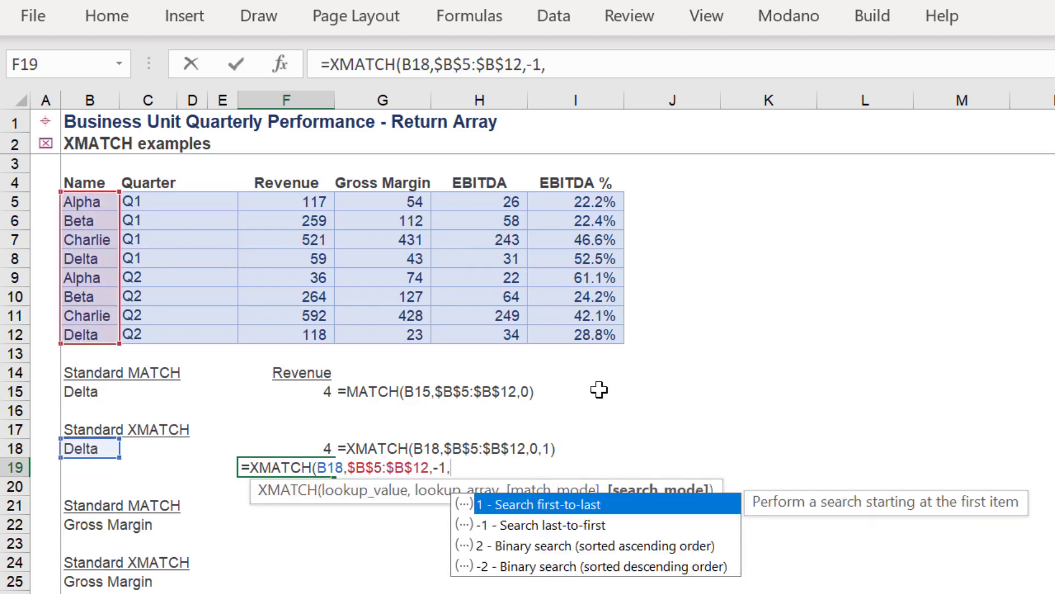
double_click(539, 505)
text())
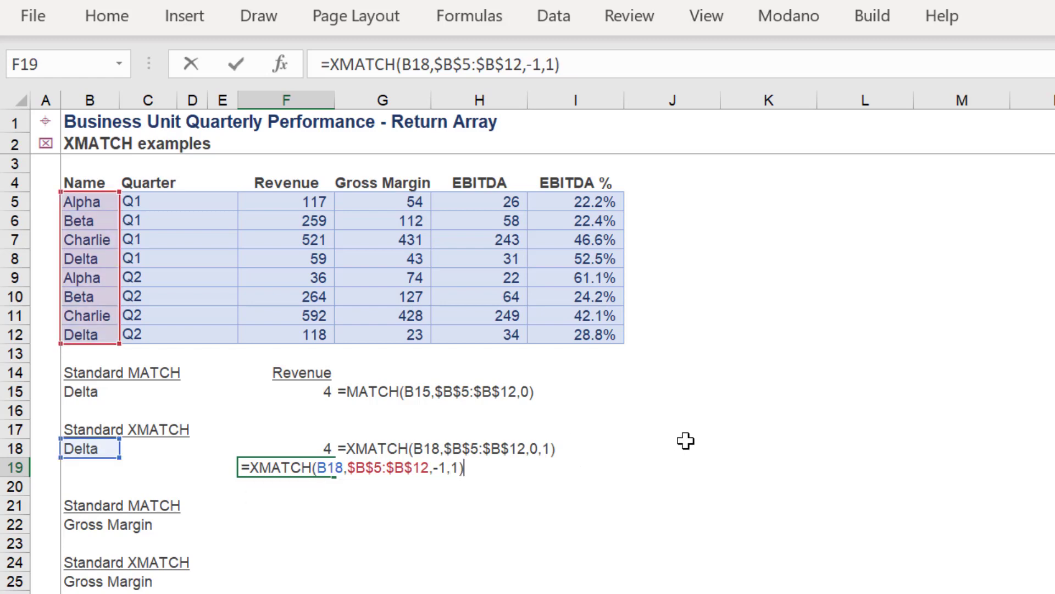
key(Return)
Fill G18's FORMULATEXT down into G19 and check F19's formula
key(Up)
key(Up)
key(Right)
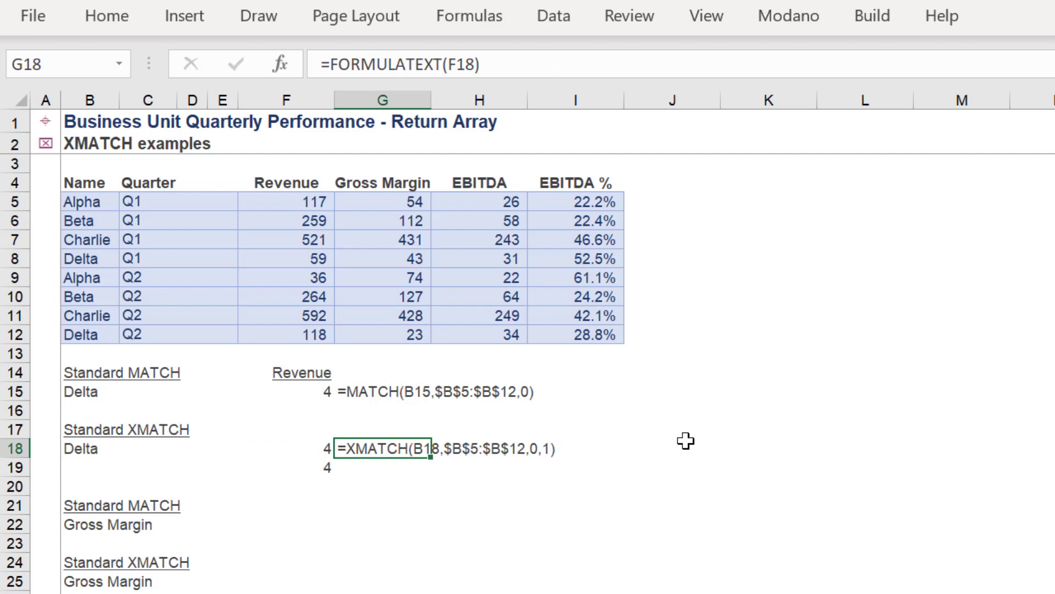
key(shift+Down)
key(ctrl+d)
key(Down)
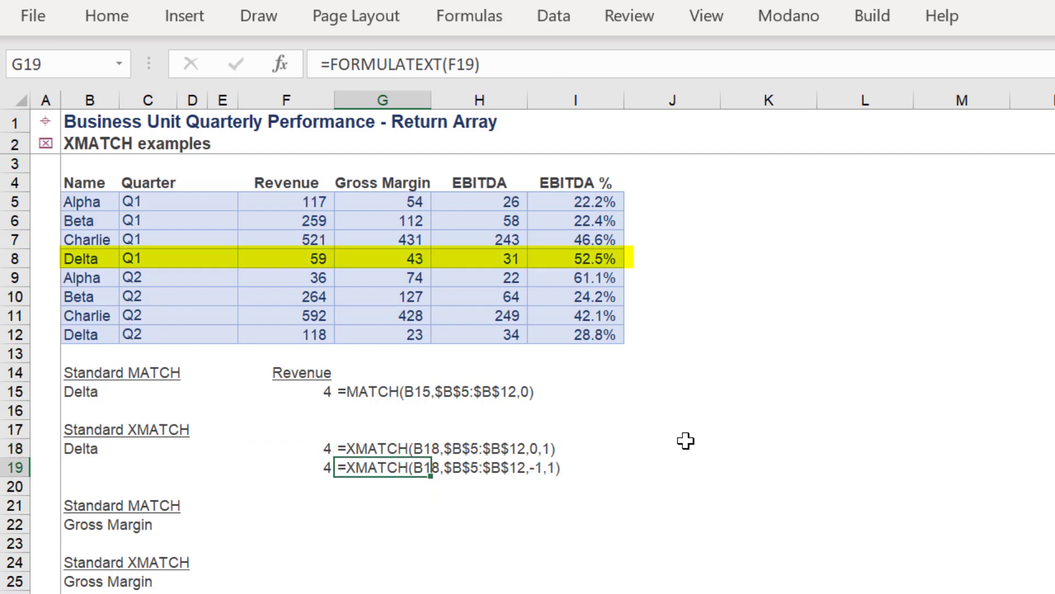
key(Left)
click(596, 53)
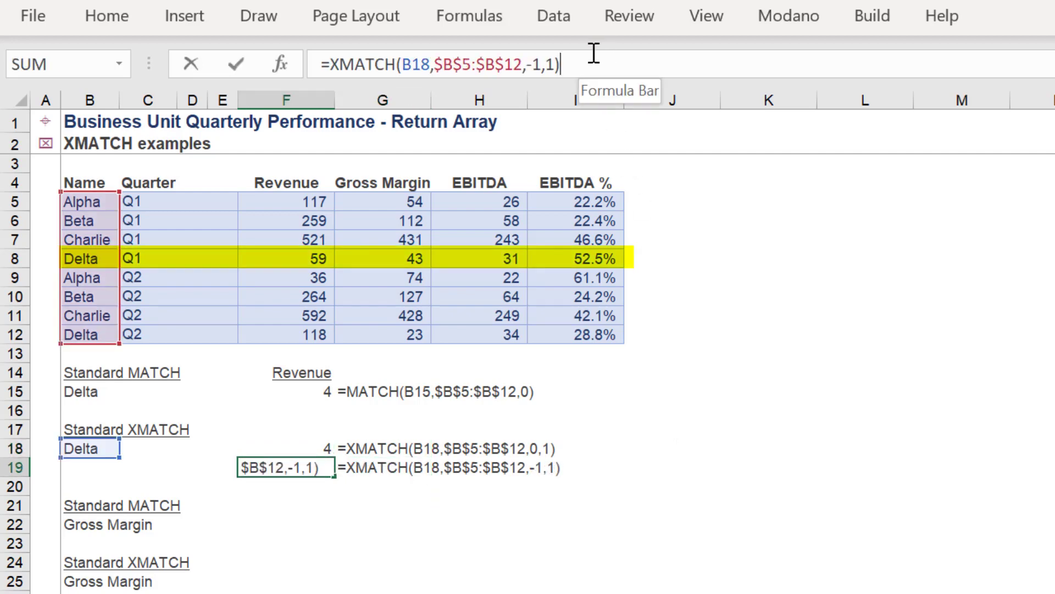
key(Escape)
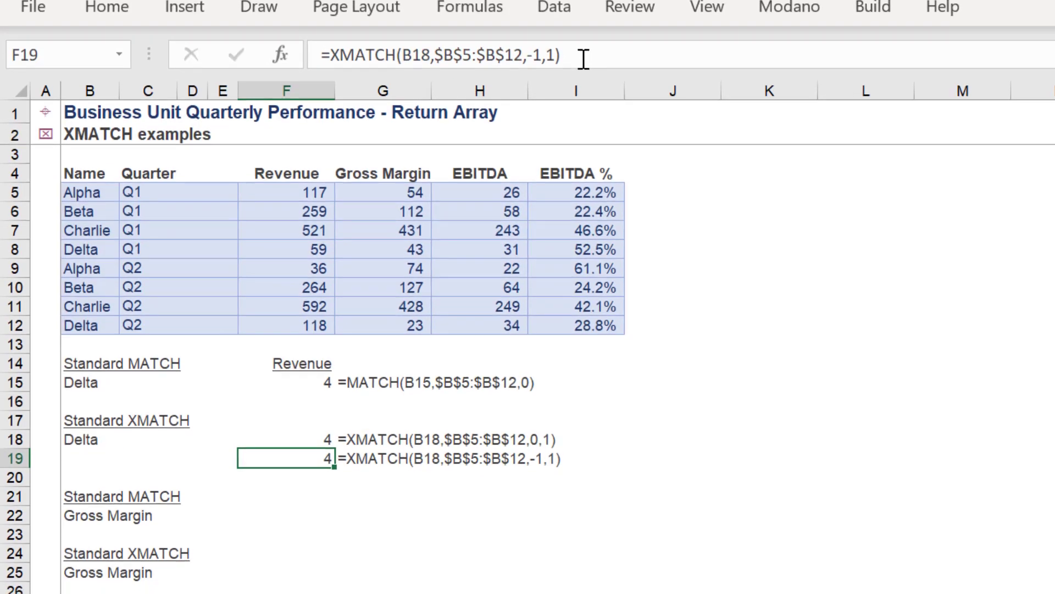
key(Down)
key(Down)
key(Down)
Enter =MATCH(B22,$B$4:$I$4,0) in F22 to find Gross Margin in the header row
text(=mat)
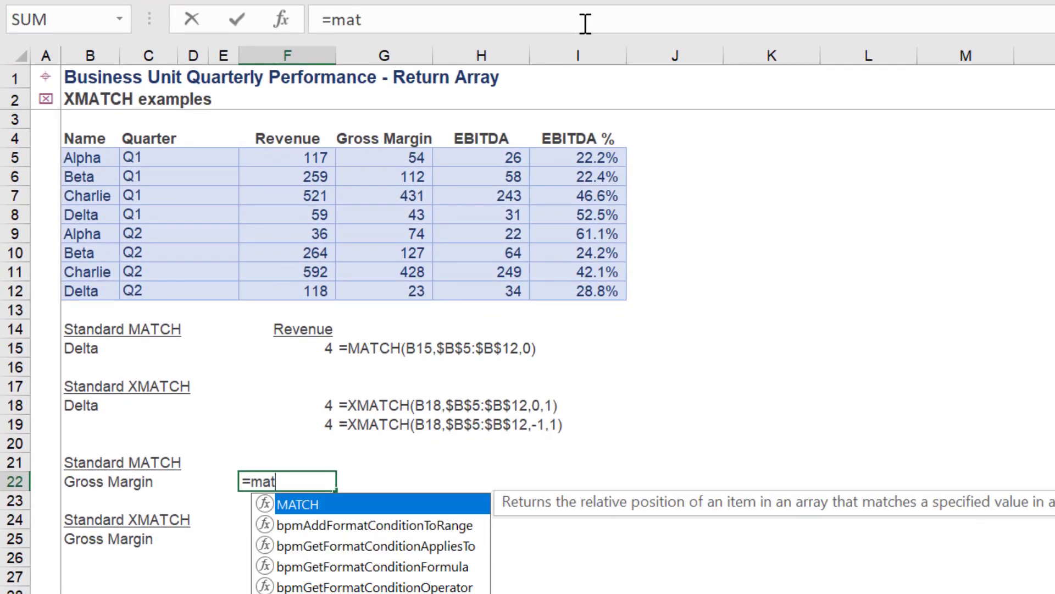
key(Tab)
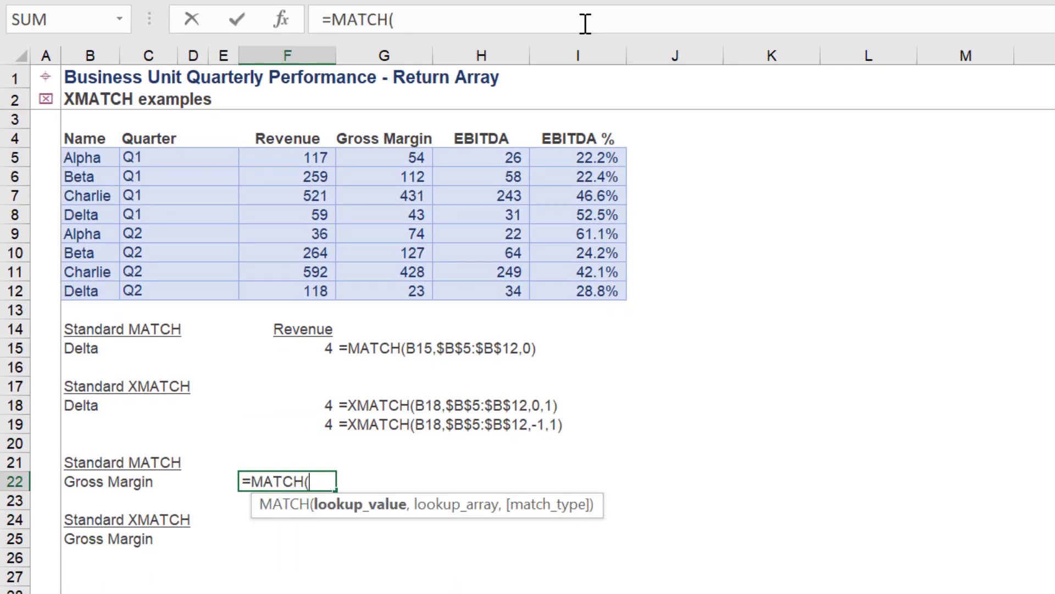
key(Left)
key(Left)
key(Left)
key(Left)
text(,)
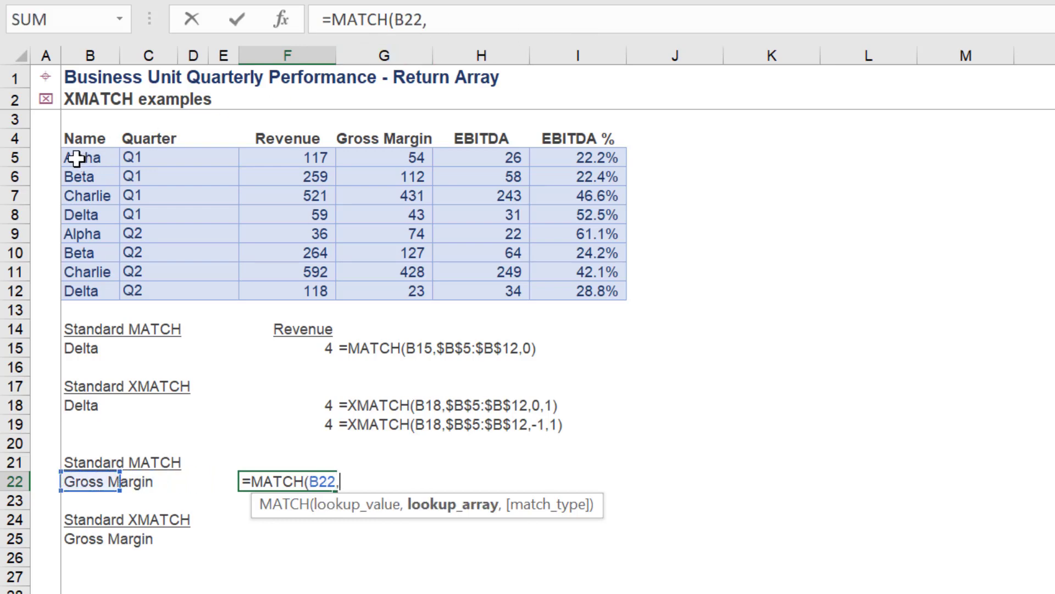
drag(87, 160, 564, 138)
key(F4)
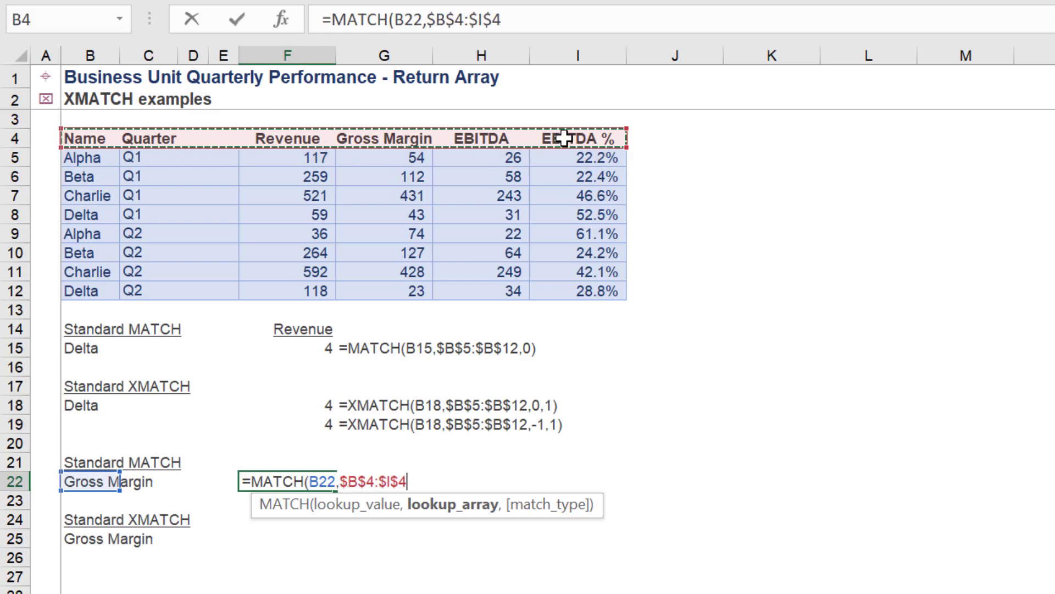
text(,)
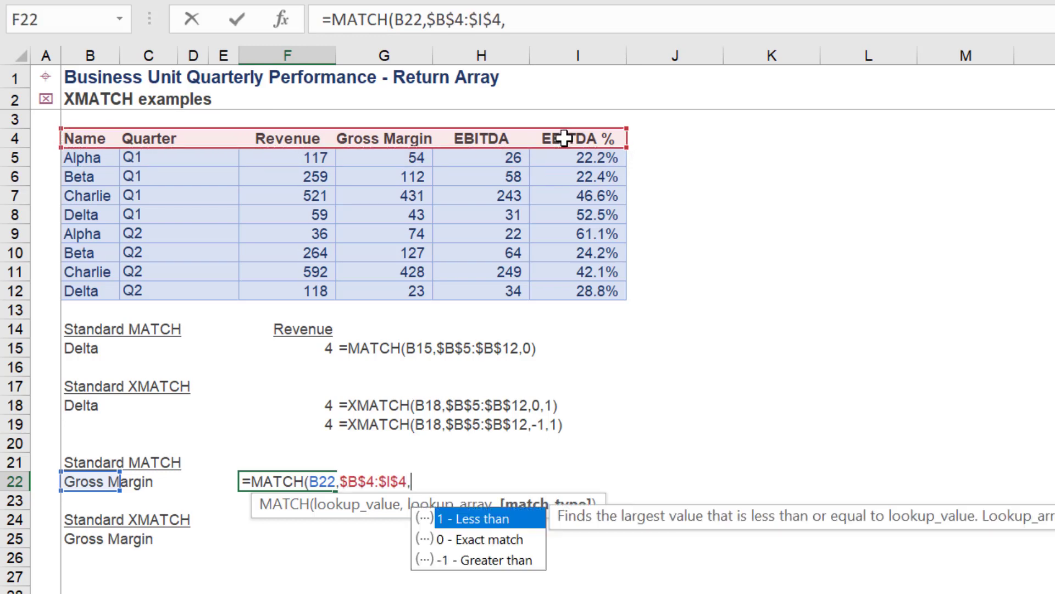
key(Down)
key(Tab)
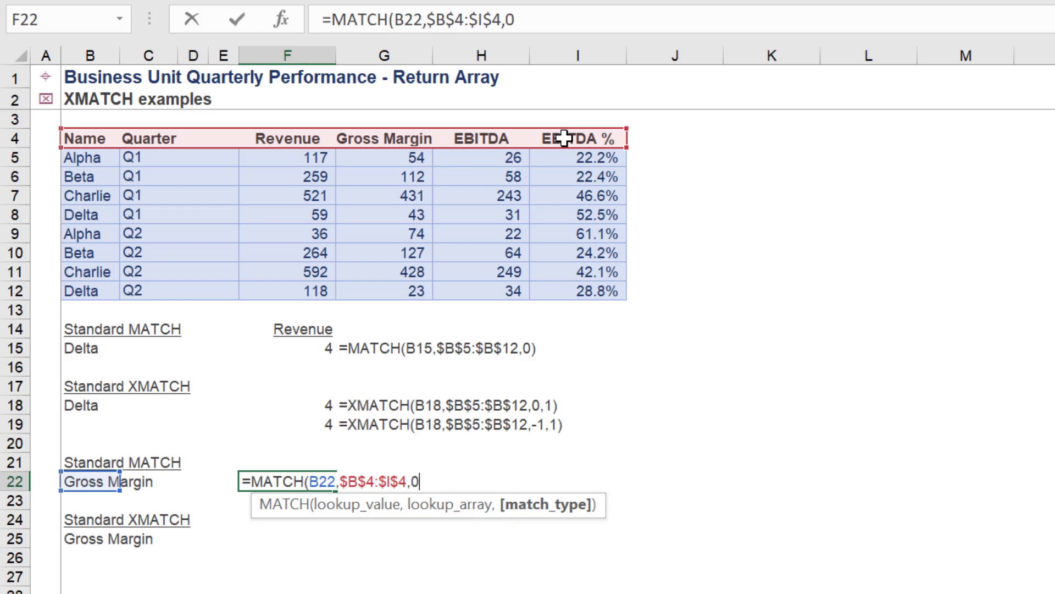
key(Return)
Copy G19's FORMULATEXT formula into G22 to show F22's formula
key(Up)
key(Right)
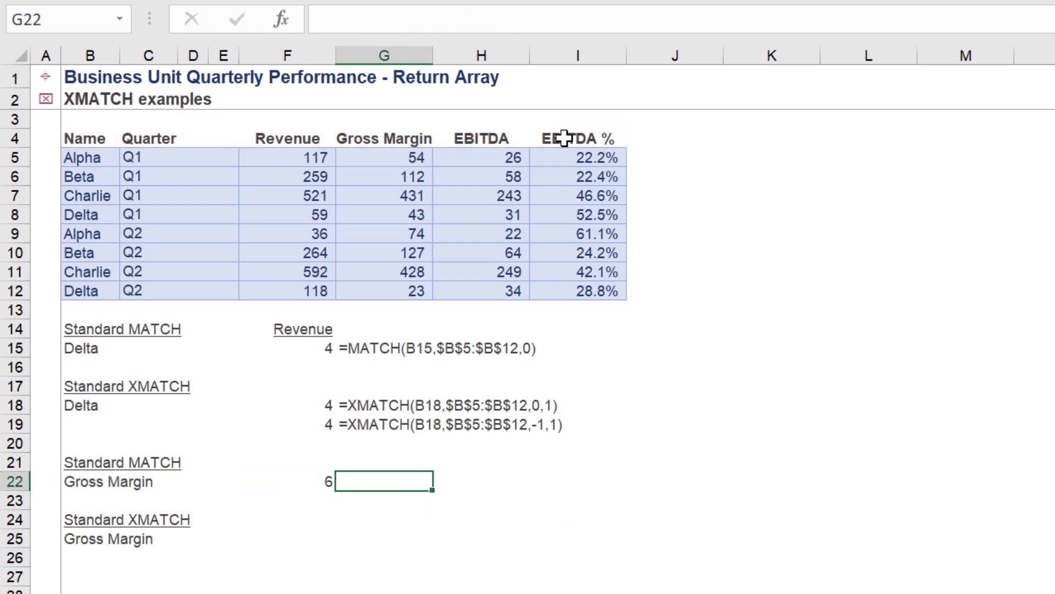
key(Up)
key(Up)
key(Up)
key(ctrl+c)
key(Down)
key(Down)
key(Down)
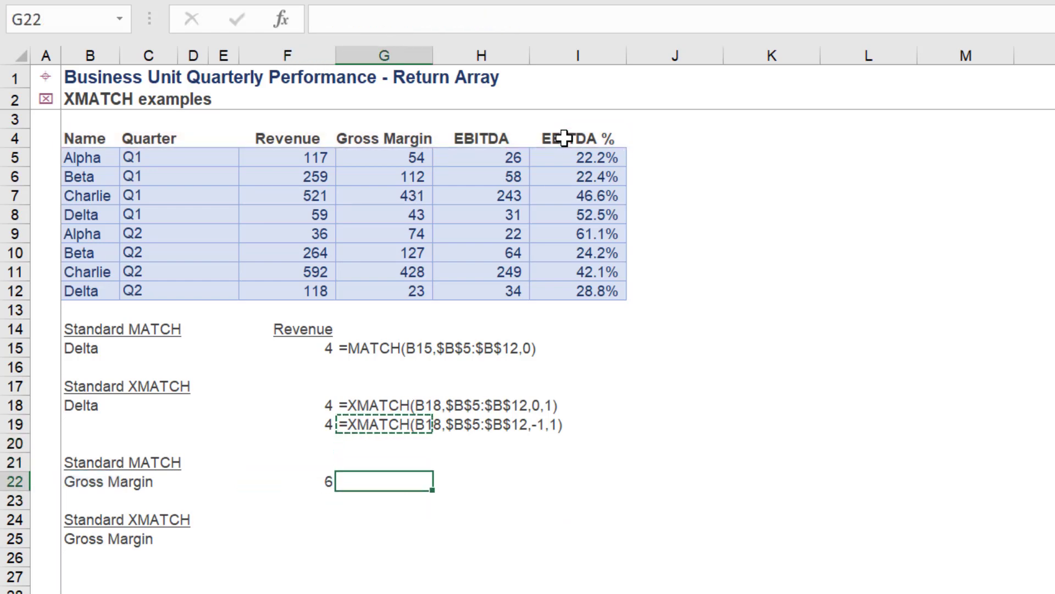
key(ctrl+v)
key(Left)
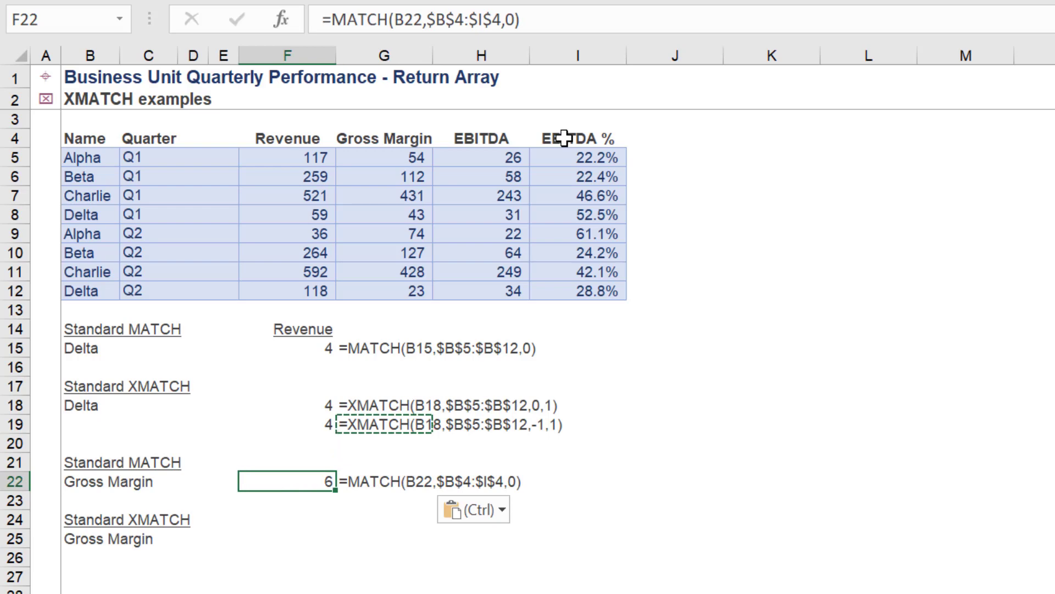
Enter =XMATCH(B25,$B$4:$I$4,0,1) in F25 for an exact first-to-last header search
click(574, 24)
key(Escape)
key(Down)
key(Down)
key(Down)
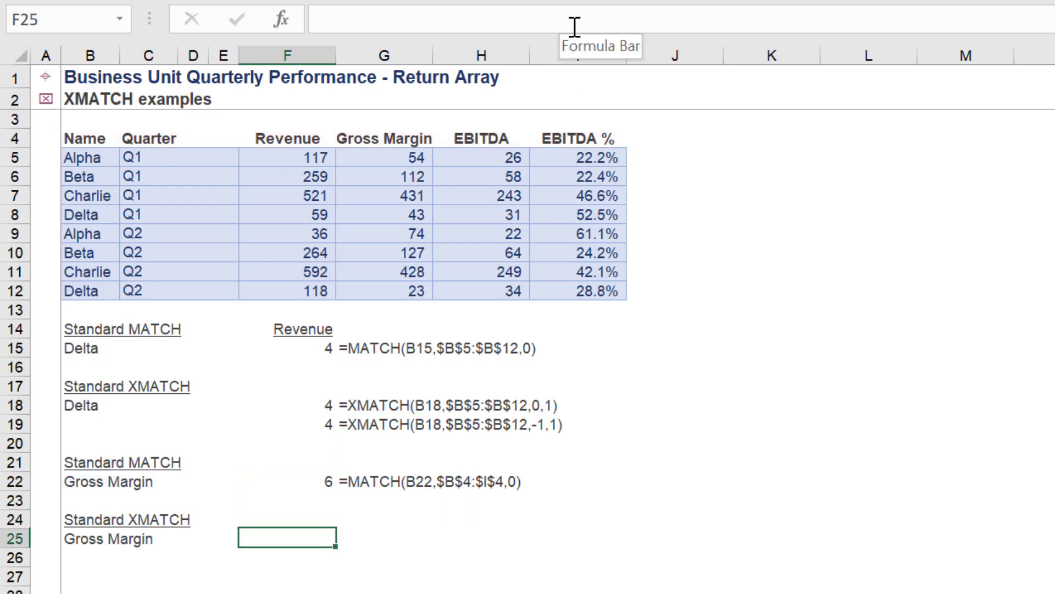
text(=xm)
key(Tab)
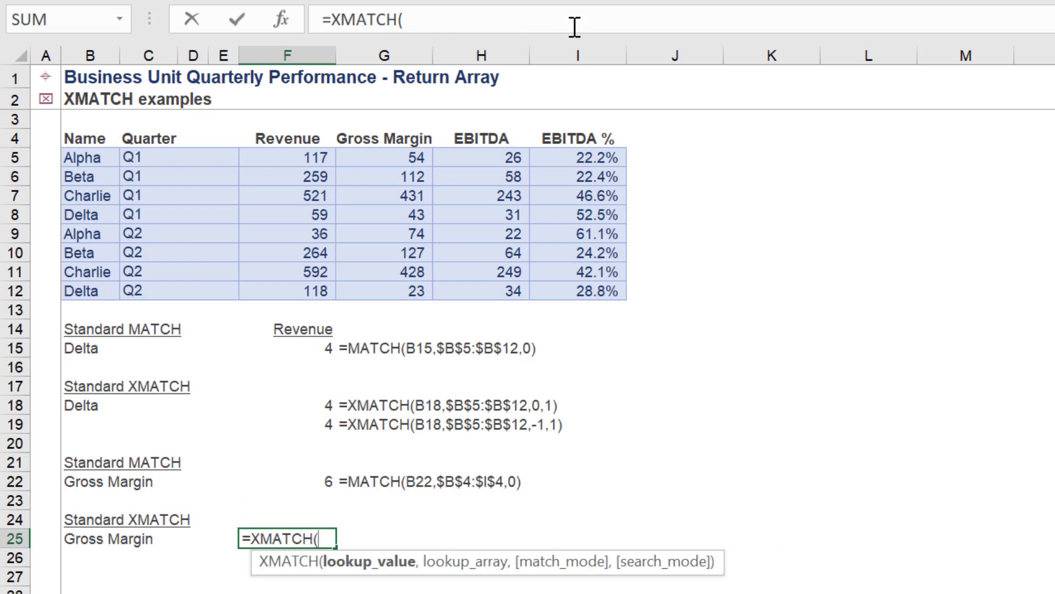
key(Left)
key(Left)
key(Left)
key(Left)
key(Left)
key(Right)
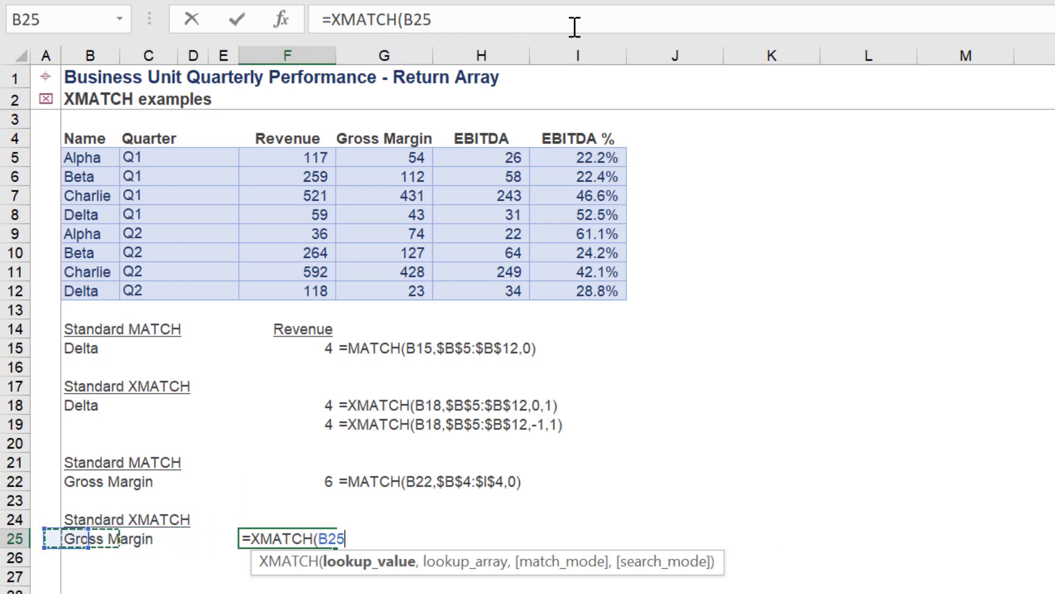
text(,)
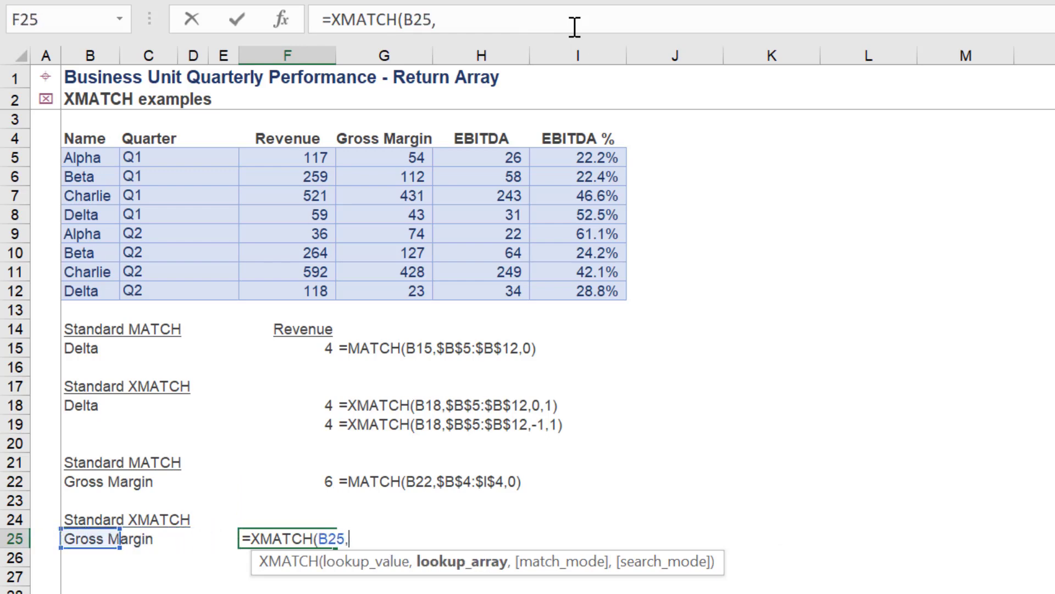
click(85, 137)
key(shift+Right)
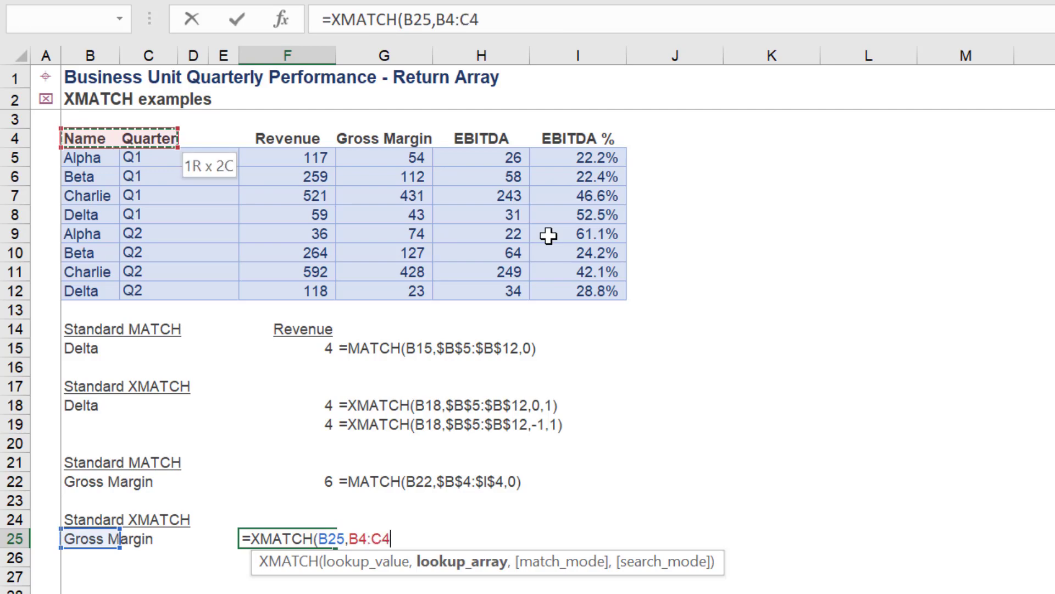
key(shift+Right)
key(shift+Right)
key(shift+Right)
key(shift+Right)
key(shift+Right)
key(shift+Right)
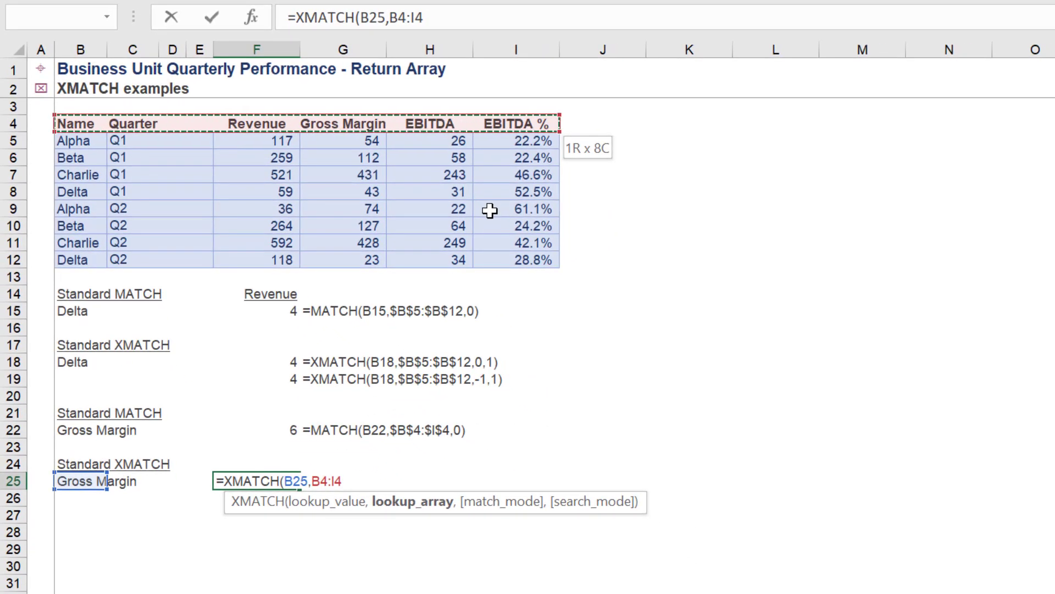
key(F4)
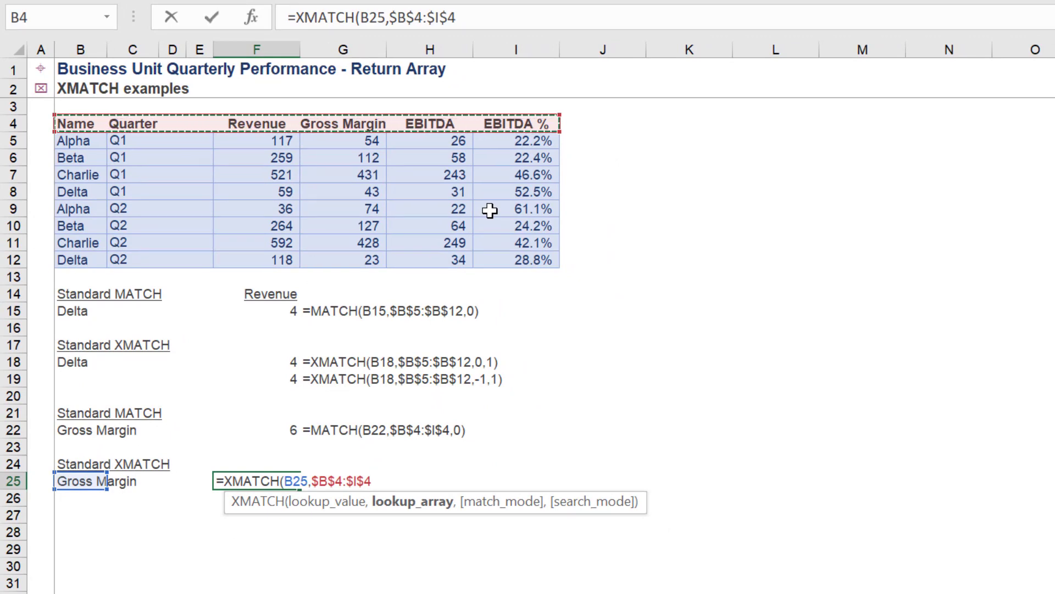
text(,)
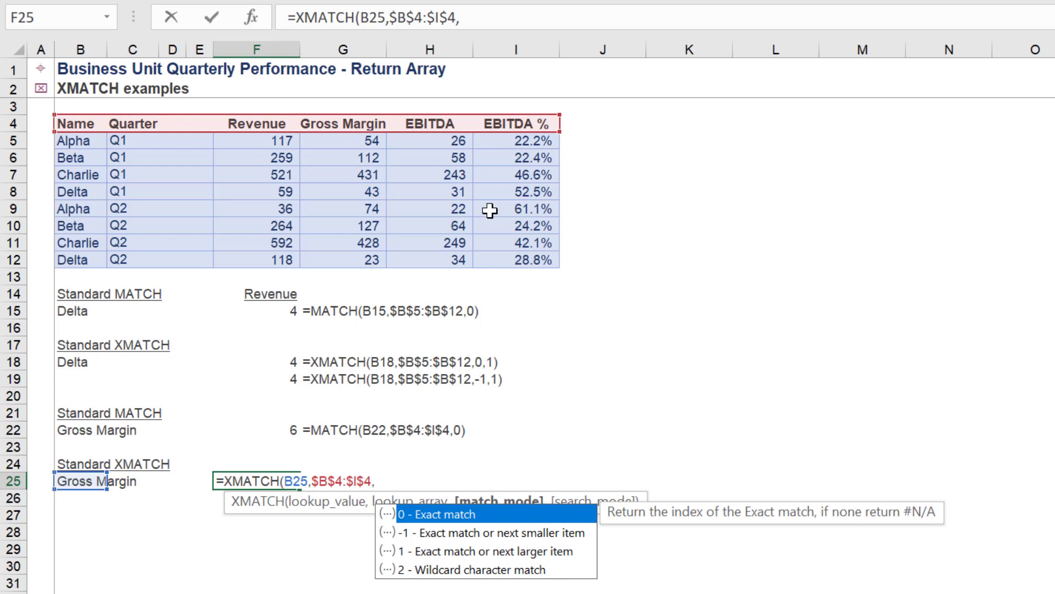
text(0,)
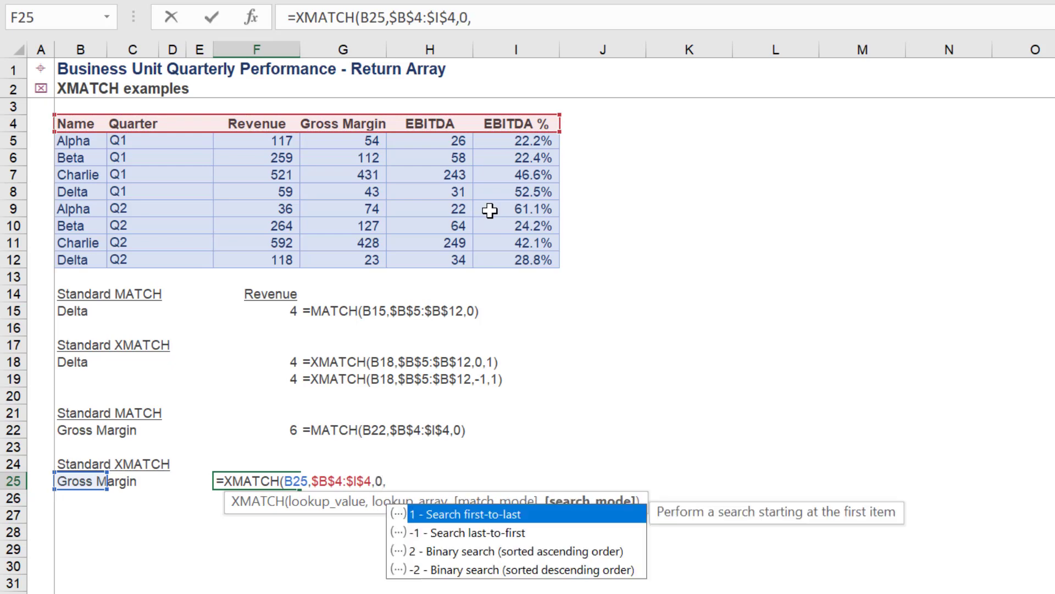
text(1)
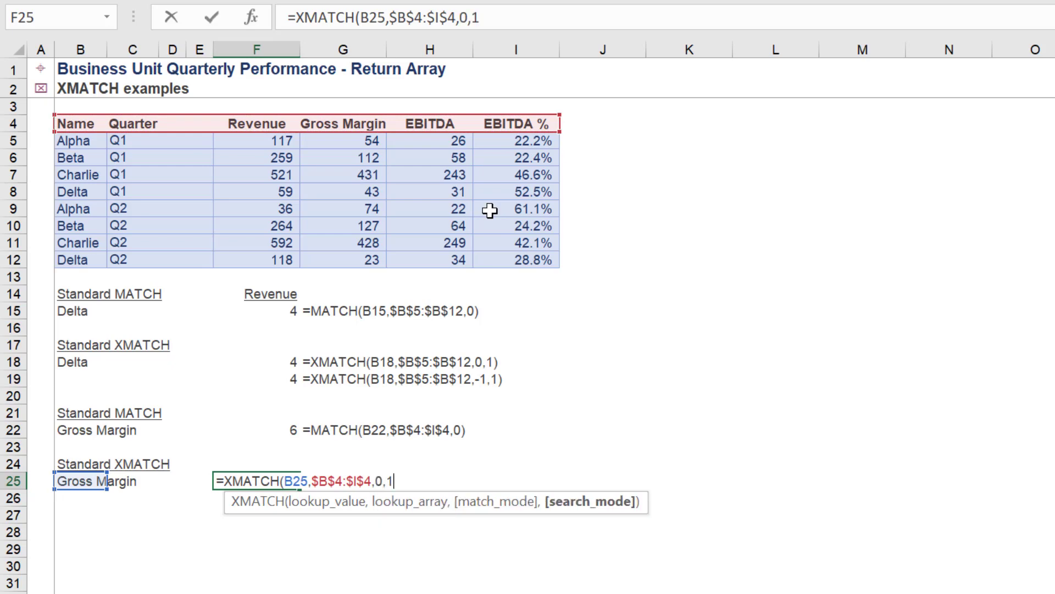
key(Return)
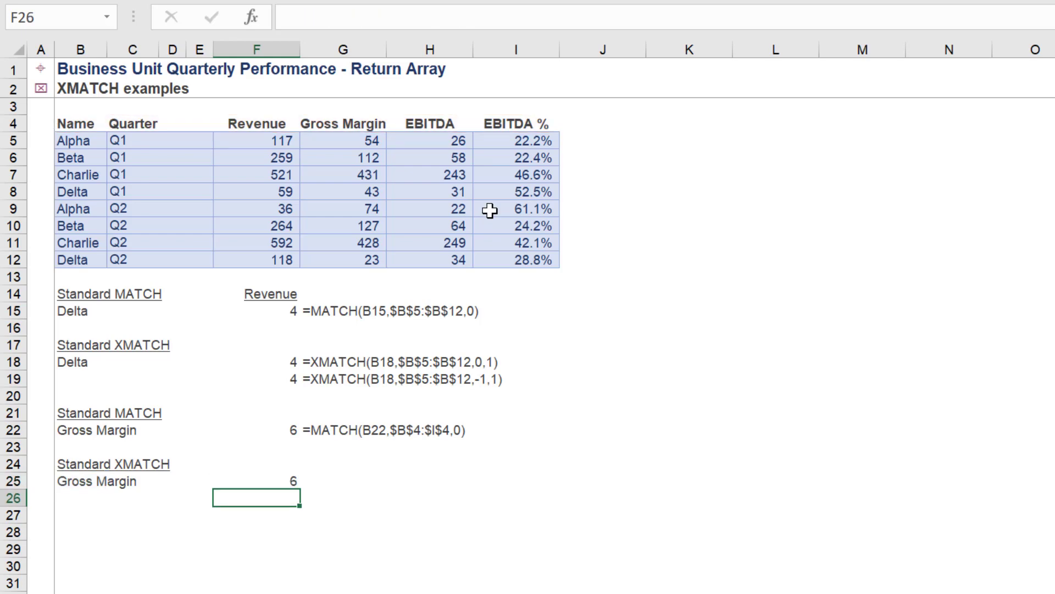
Show F25's formula text in G25 with =FORMULATEXT(F25)
key(Up)
key(Right)
text(=fo)
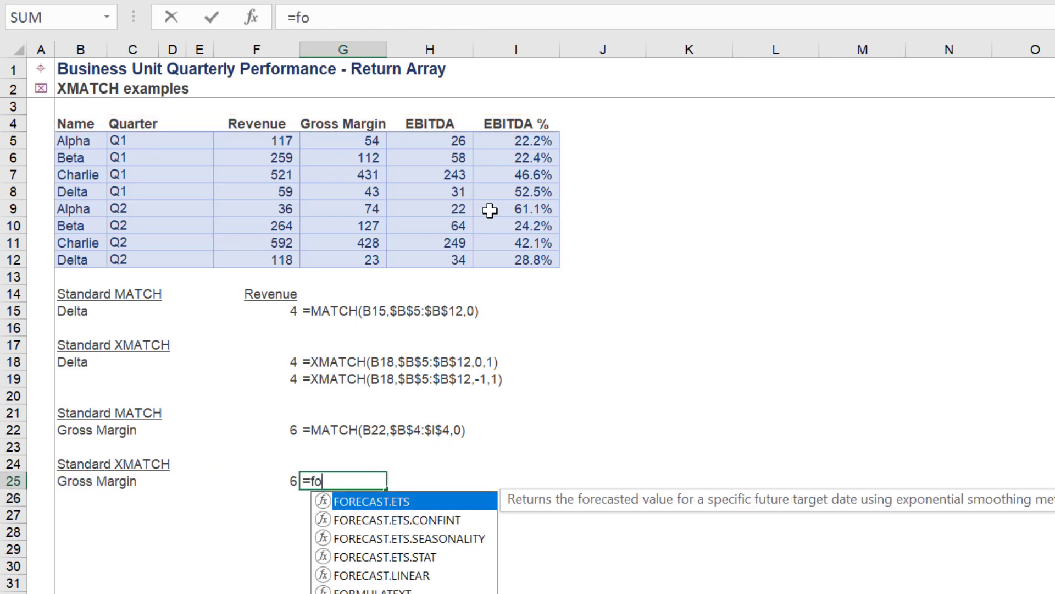
text(rm)
key(Tab)
key(Left)
key(Return)
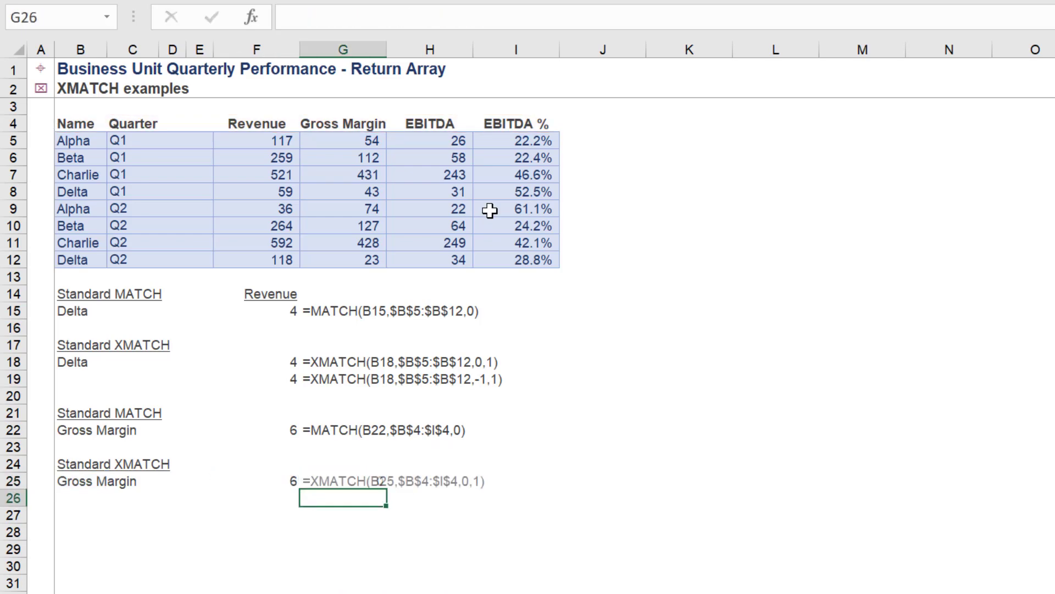
key(Up)
key(Left)
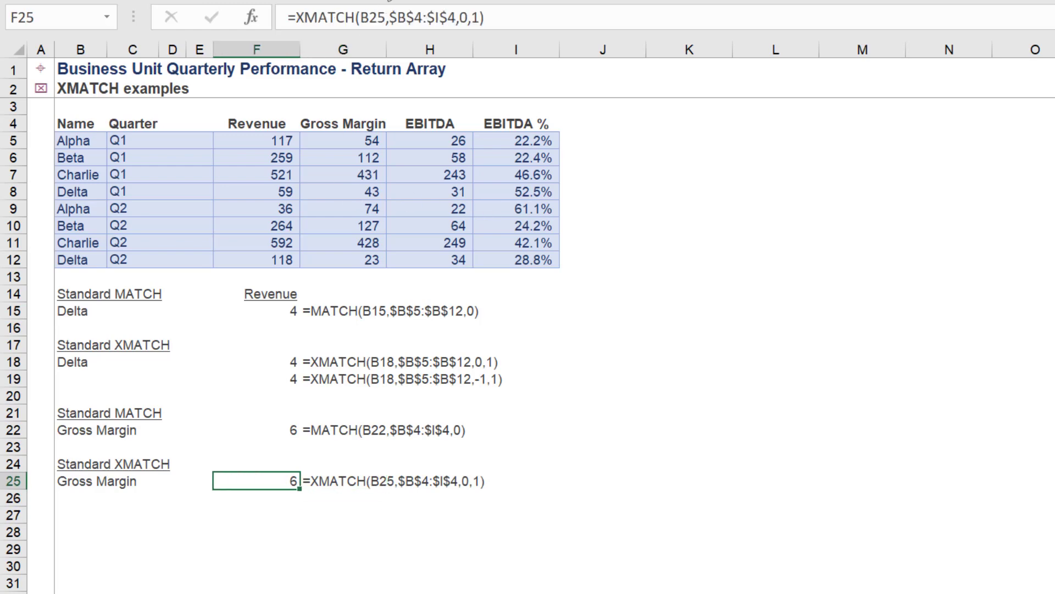
click(521, 17)
Enter =XMATCH(B25,$B$4:$I$4,-1,1) in F26 using exact-or-next-smaller matching
key(Escape)
key(Down)
text(=xm)
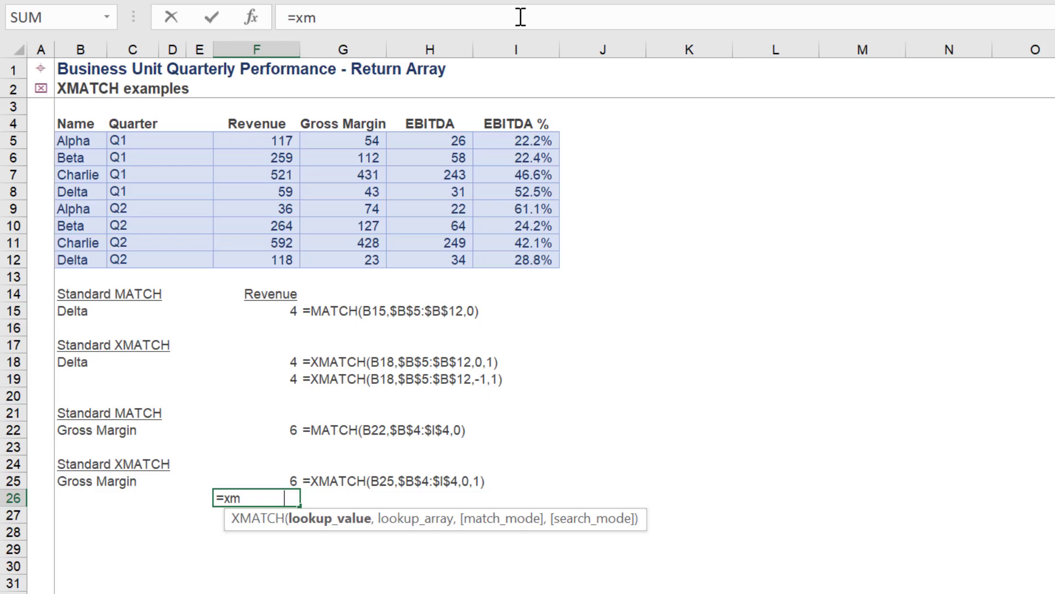
key(Tab)
key(Left)
key(Left)
key(Left)
key(Left)
key(Up)
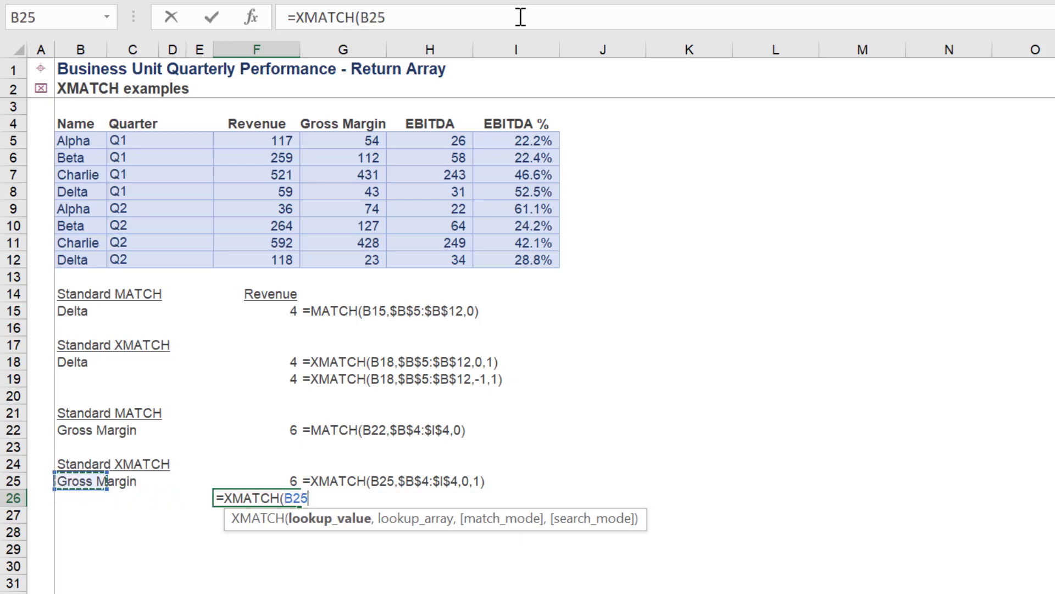
text(,)
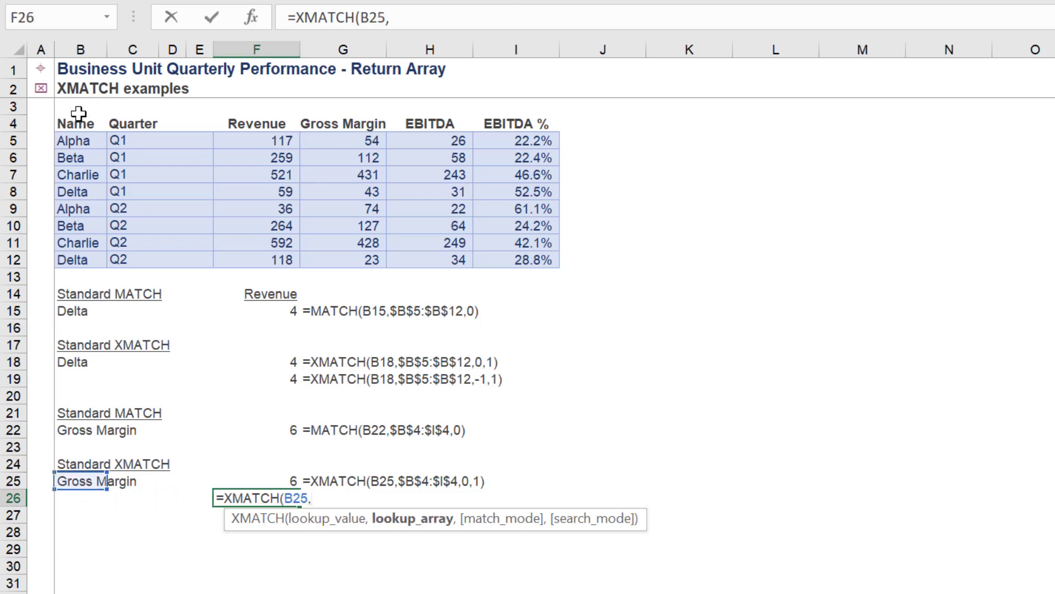
drag(77, 119, 500, 121)
key(F4)
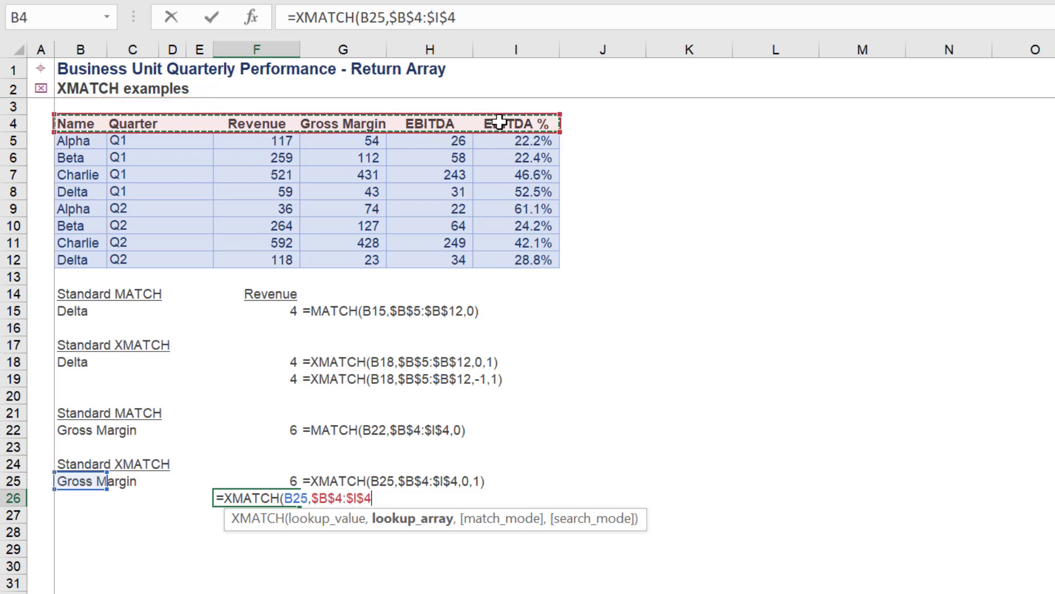
text(,)
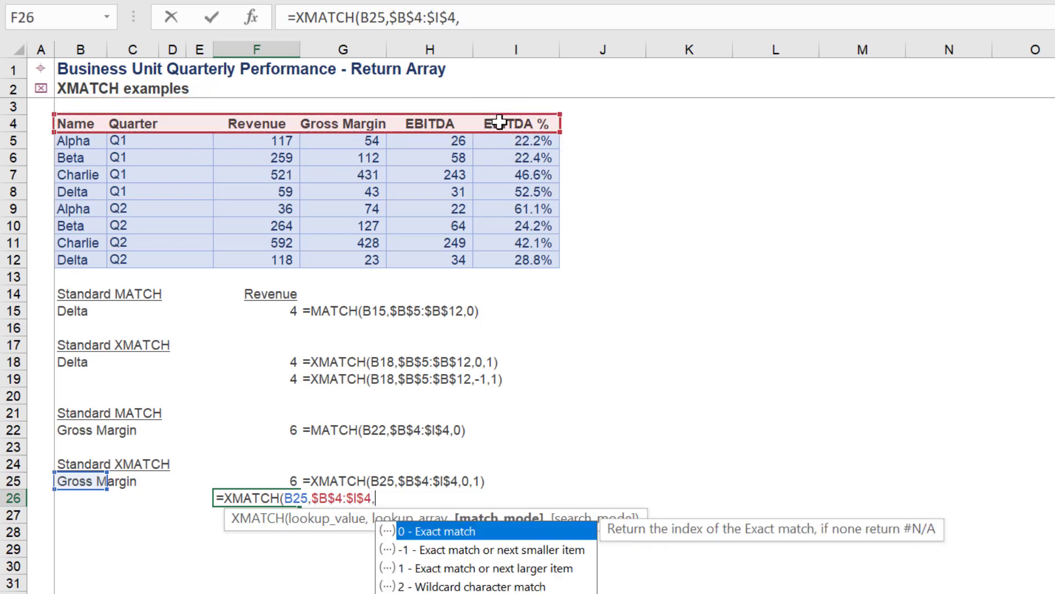
key(Down)
key(Tab)
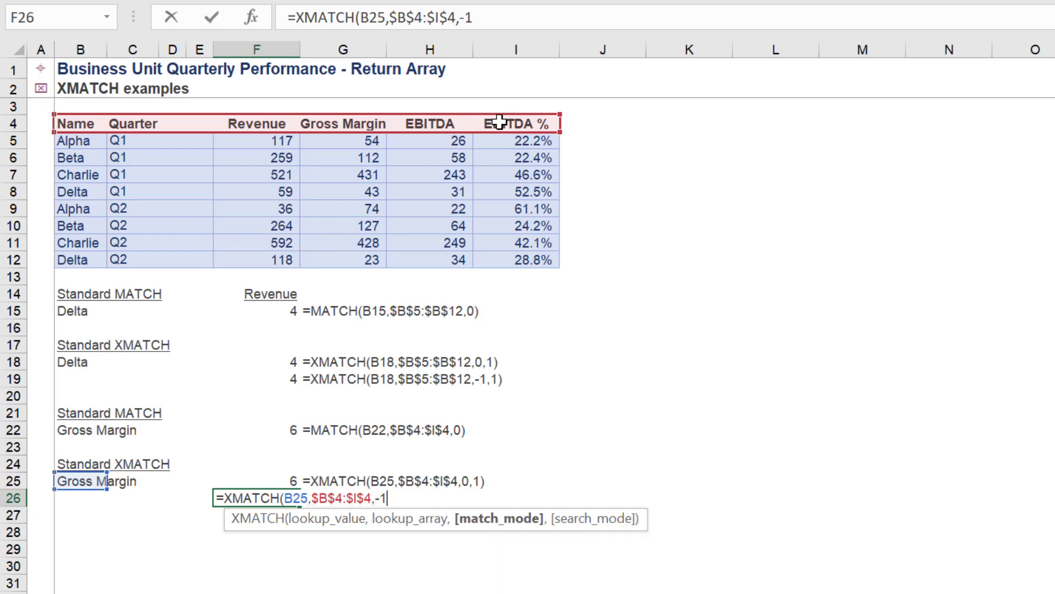
text(,1)
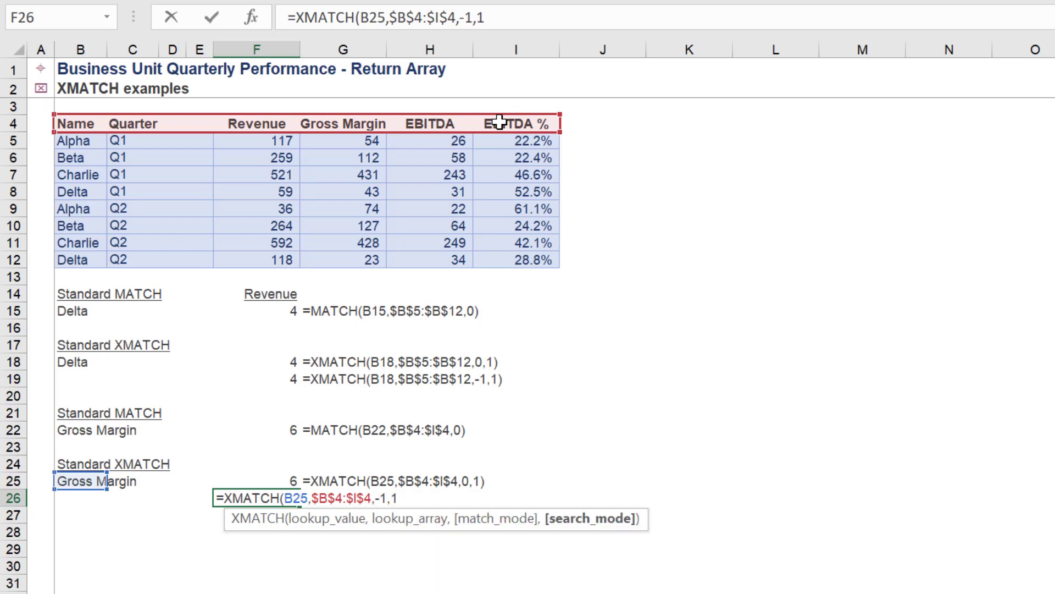
text())
key(Return)
Fill G25's FORMULATEXT down into G26 and check F26's formula
key(Up)
key(Up)
key(Right)
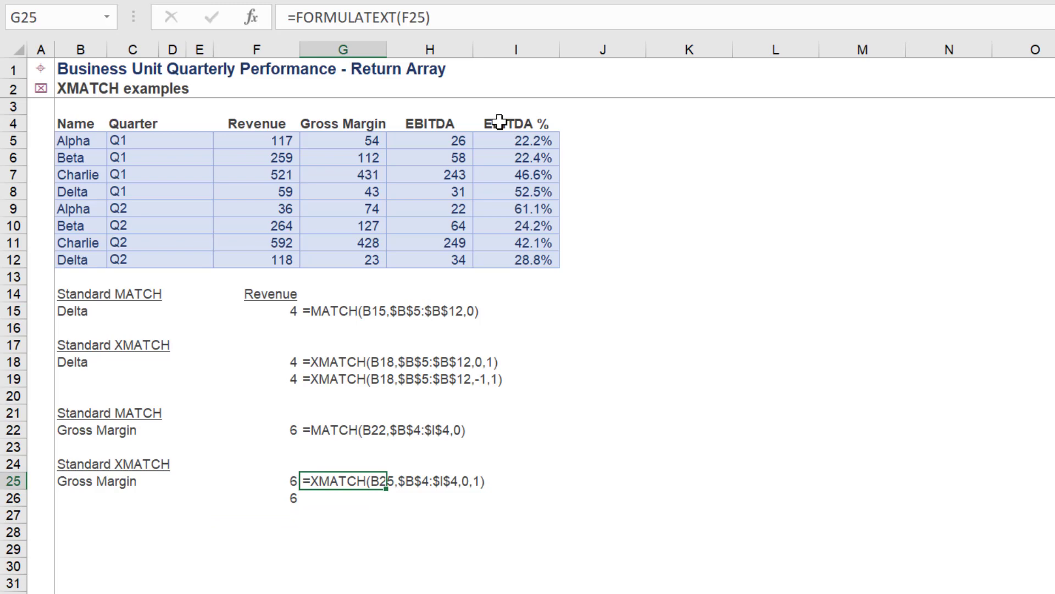
key(shift+Down)
key(ctrl+d)
key(Down)
key(Left)
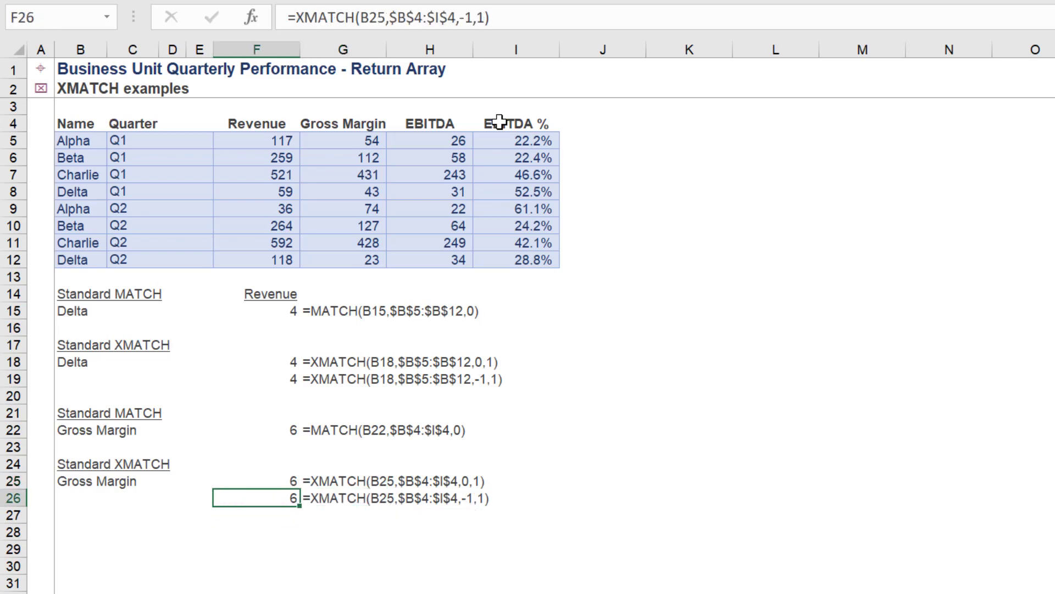
click(527, 23)
Leave the current formula unchanged and move to cell H15 on the Match_Mode sheet
key(Escape)
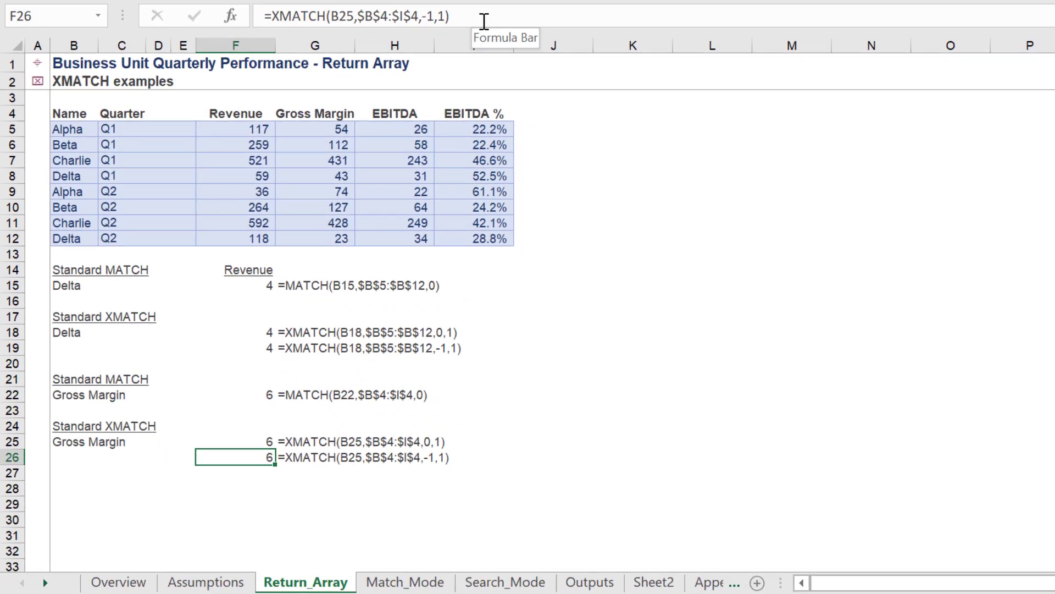
key(ctrl+Page_Down)
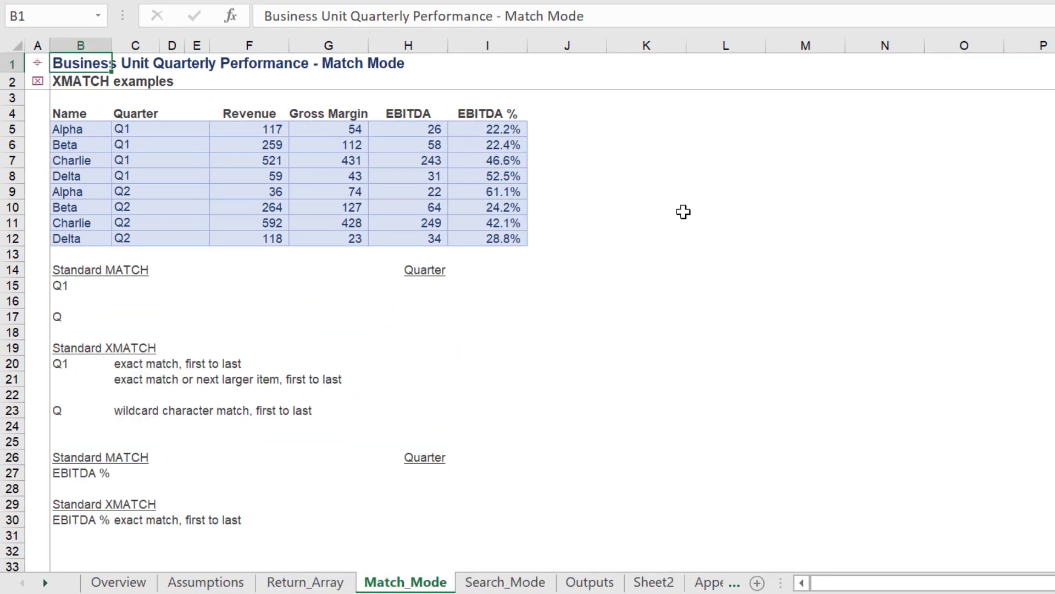
key(Up)
Enter =MATCH(B15,$C$5:$C$12,0) in H15 to find Q1's position, returning 1
text(=mat)
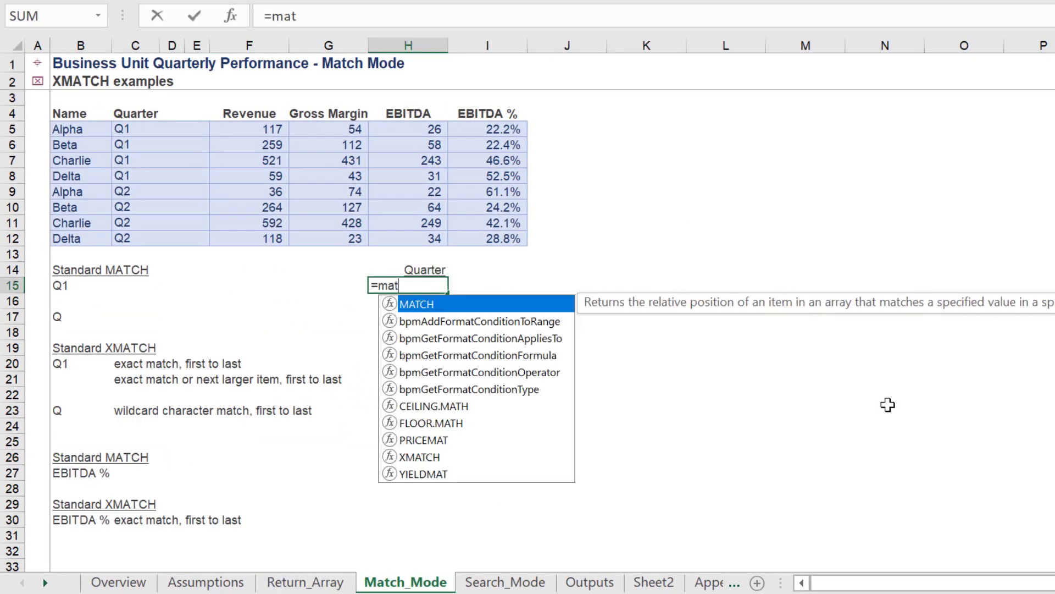
key(Tab)
key(Left)
key(Left)
key(Left)
key(Left)
key(Left)
key(Left)
key(Left)
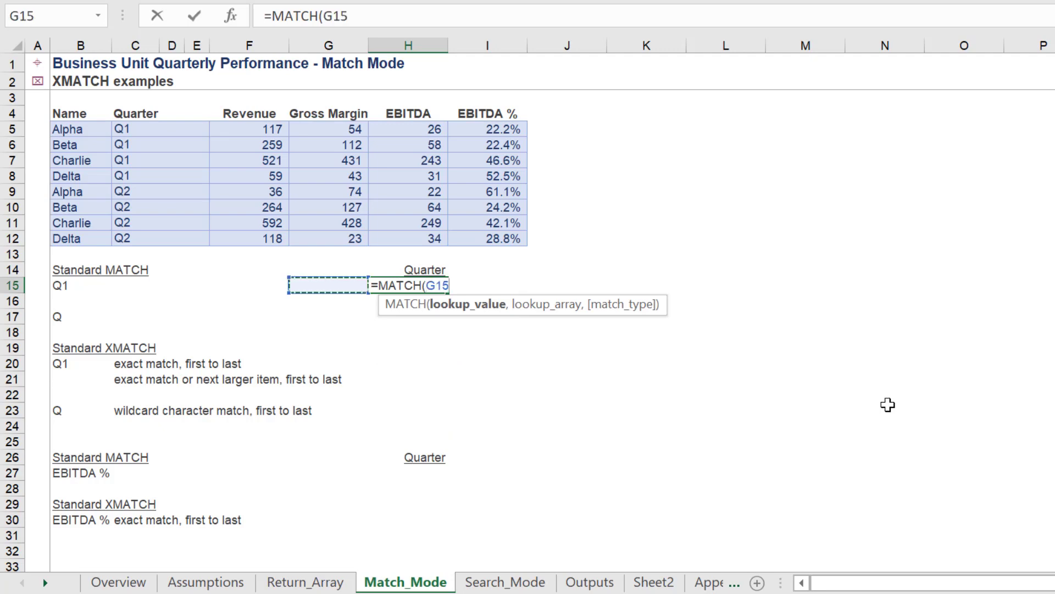
key(Right)
text(,)
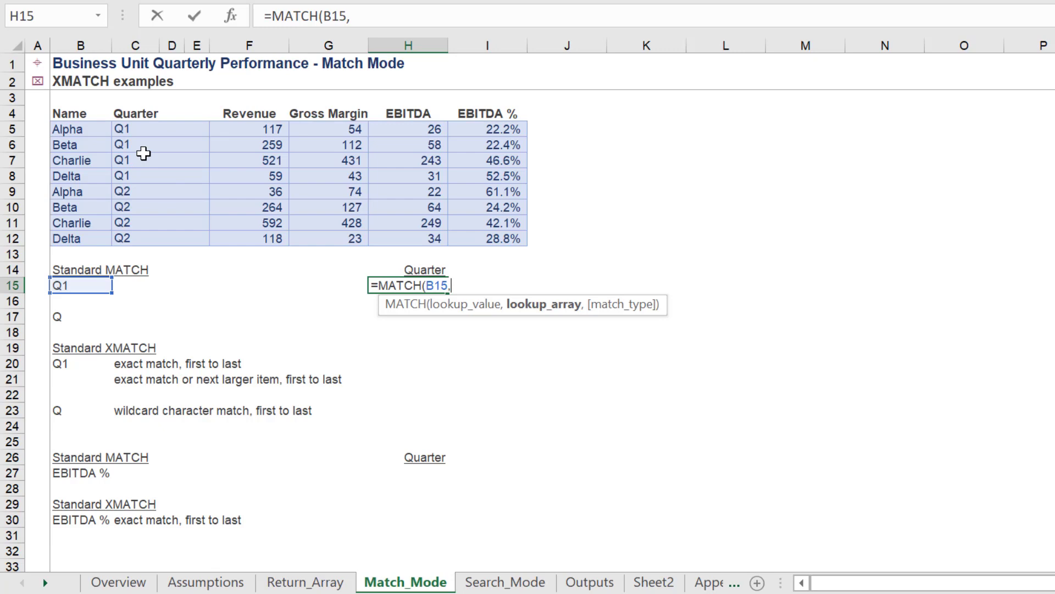
drag(136, 129, 141, 238)
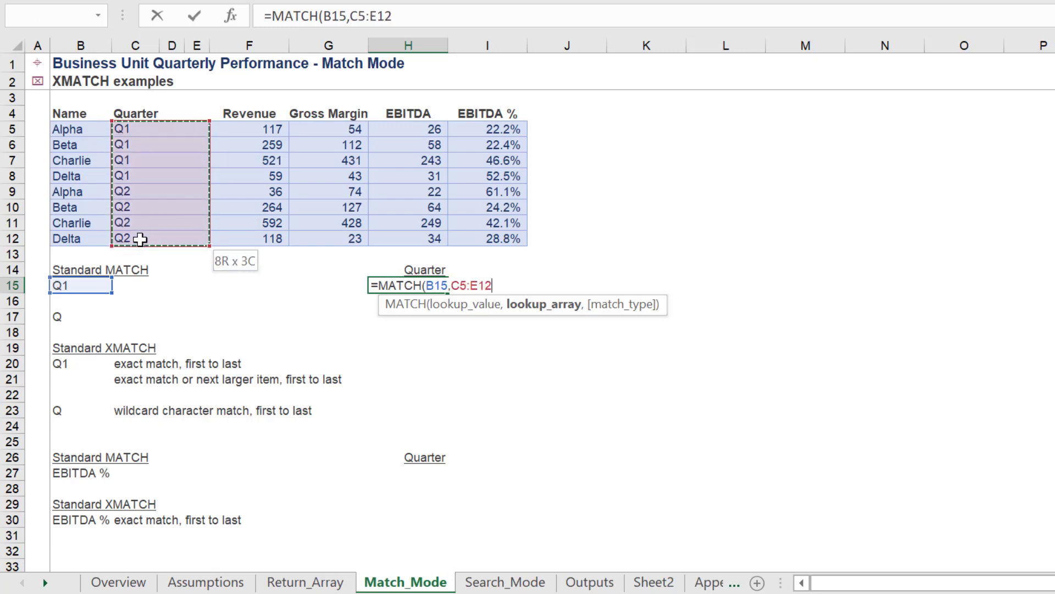
double_click(362, 26)
key(F4)
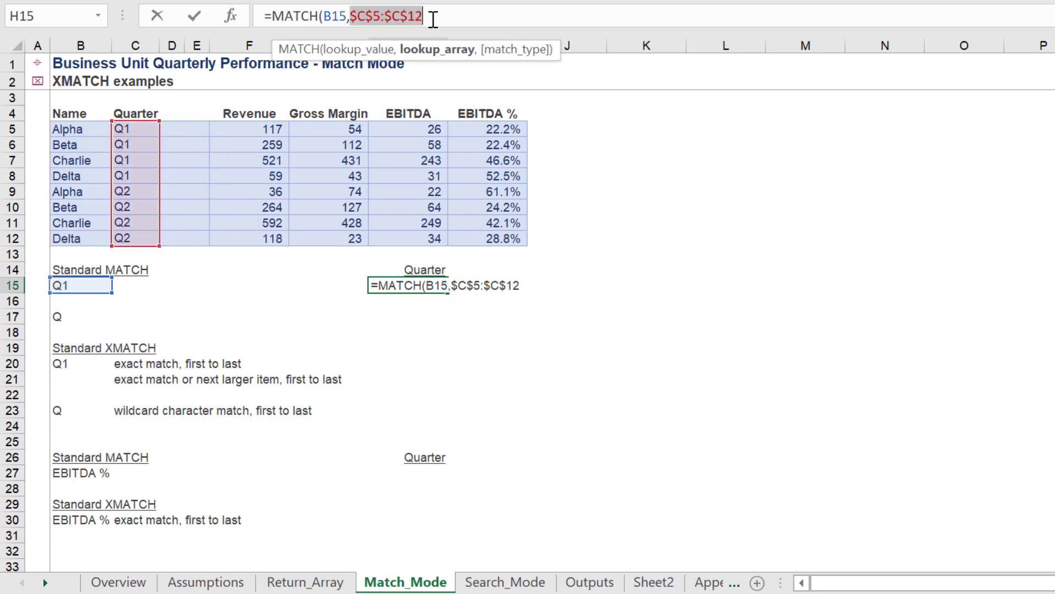
click(452, 20)
text(,)
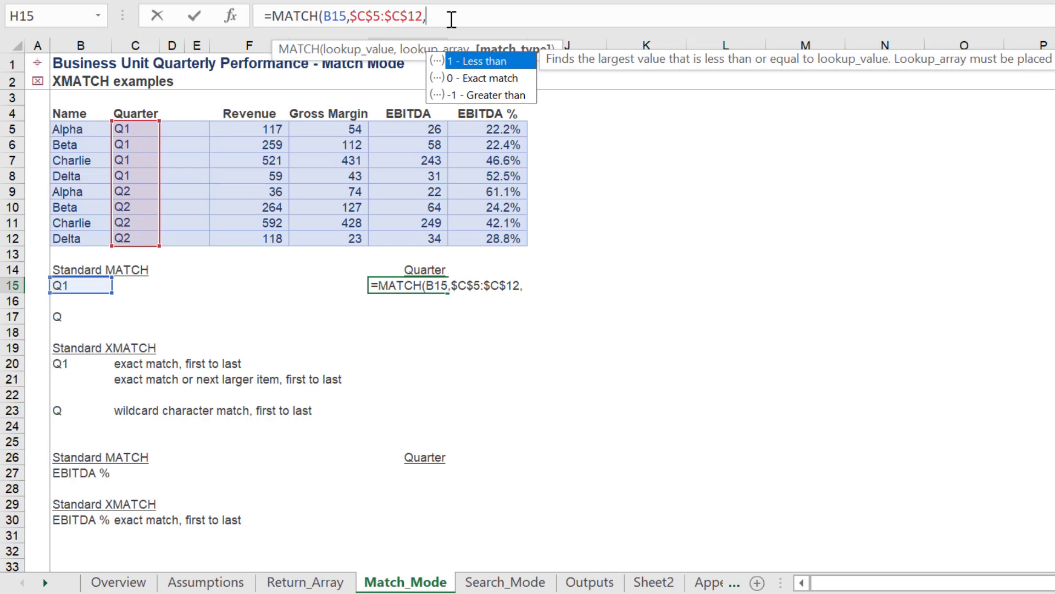
text(0)
key(Return)
Show H15's formula in I15 with =FORMULATEXT(H15)
key(Up)
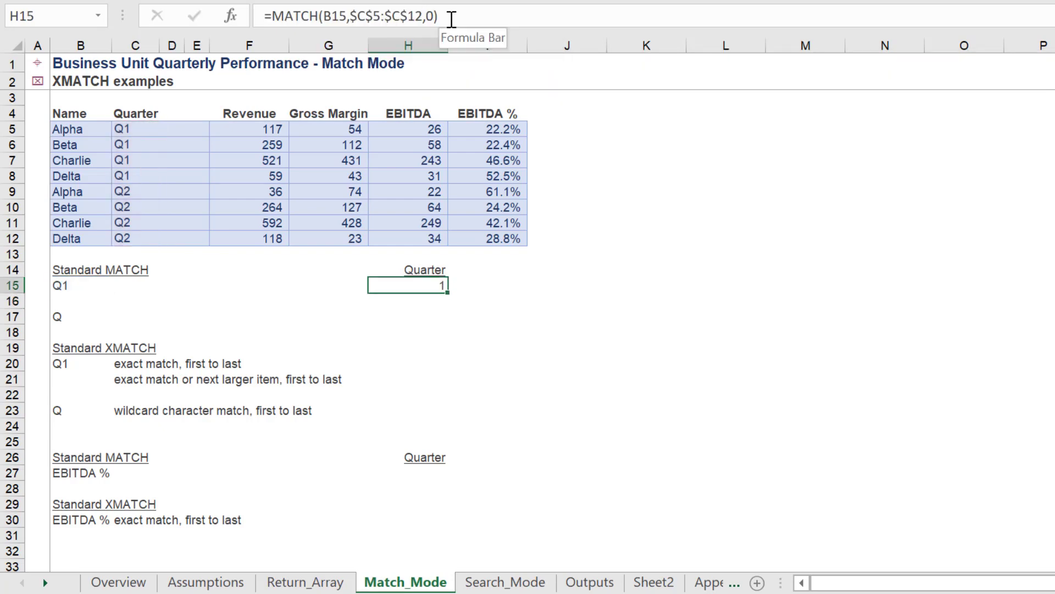
key(Down)
key(Down)
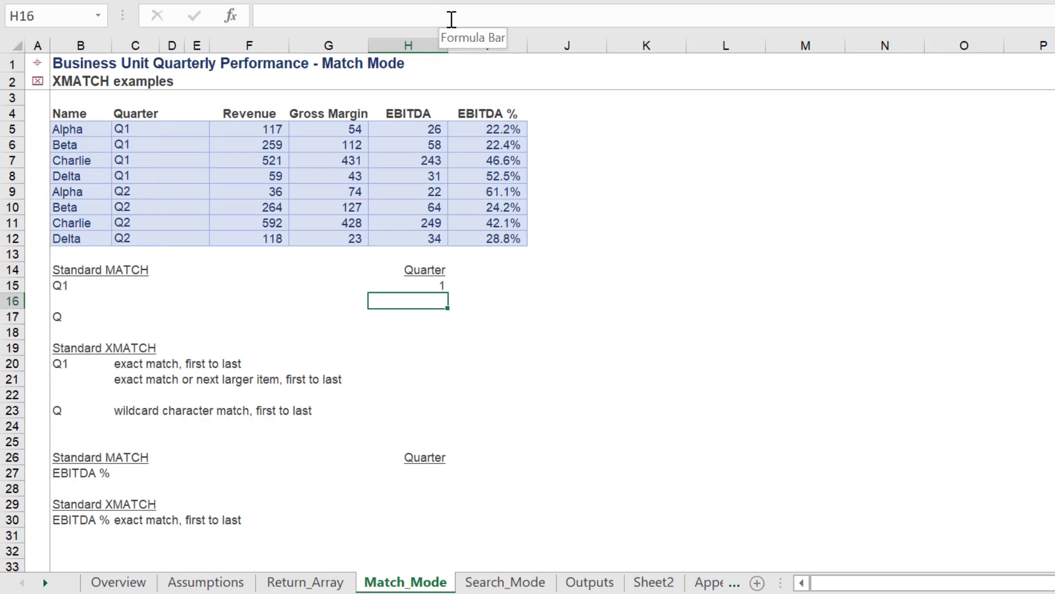
key(Up)
key(Up)
key(Right)
text(=form)
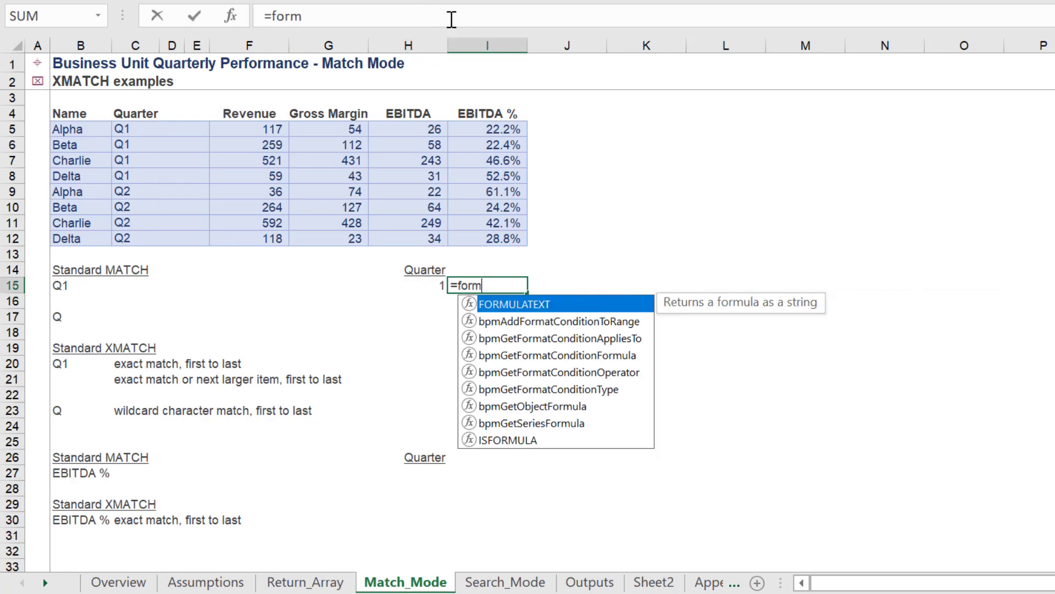
key(Tab)
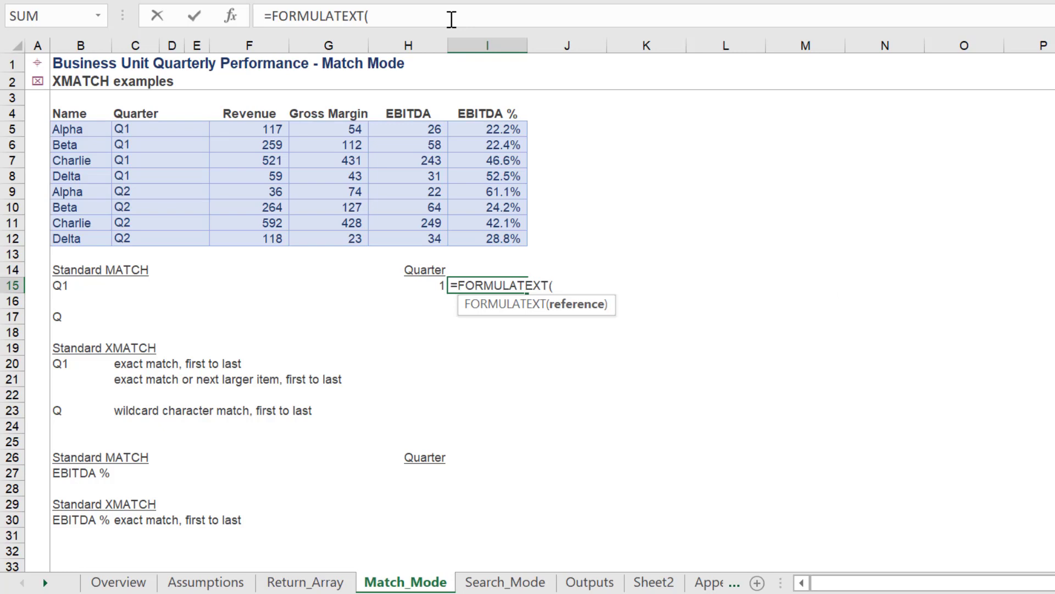
key(Left)
key(Return)
key(Up)
key(Left)
key(Down)
key(Down)
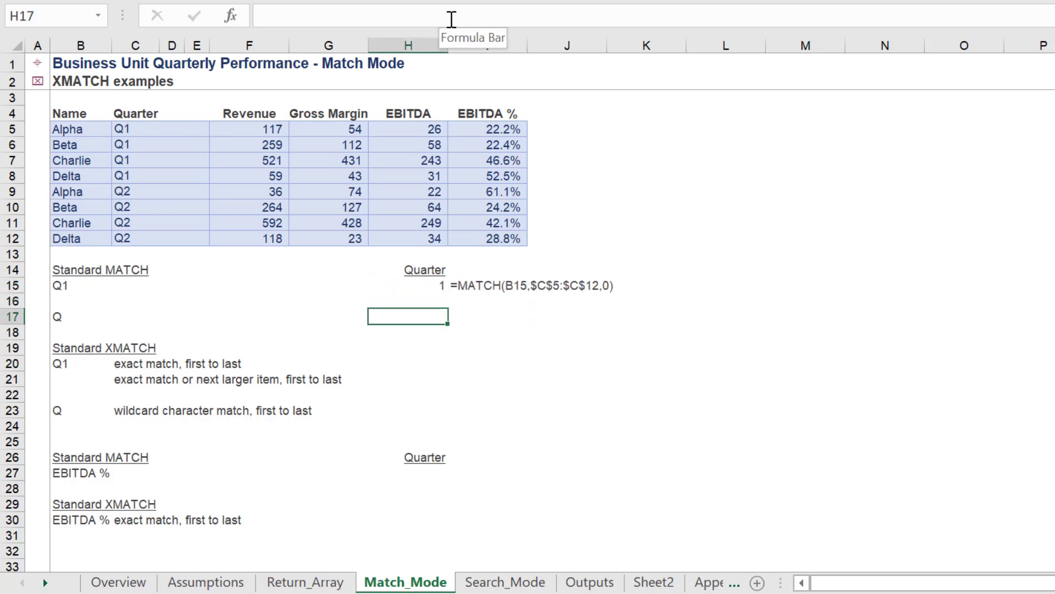
Start a MATCH in H17 with the wildcard lookup value "*"&B17&"*"
text(=mat)
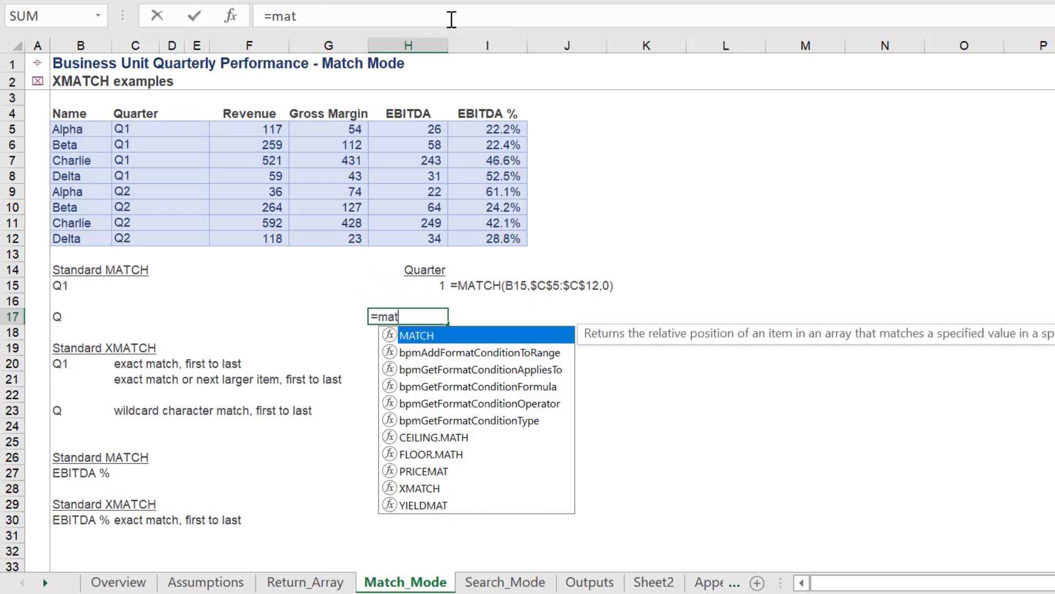
key(Tab)
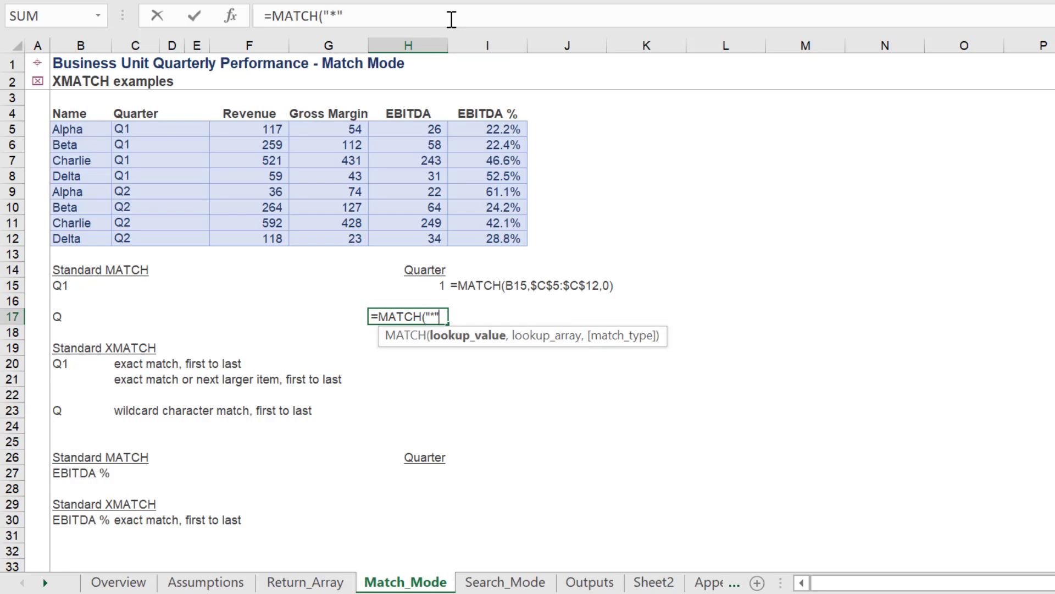
text("*"&)
click(63, 319)
text(&)
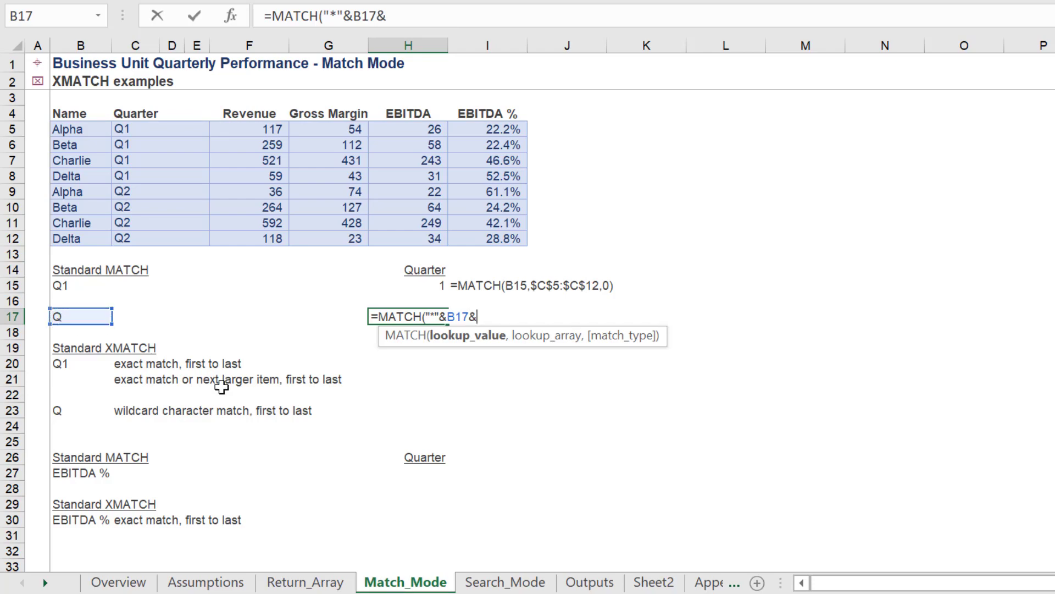
text("*")
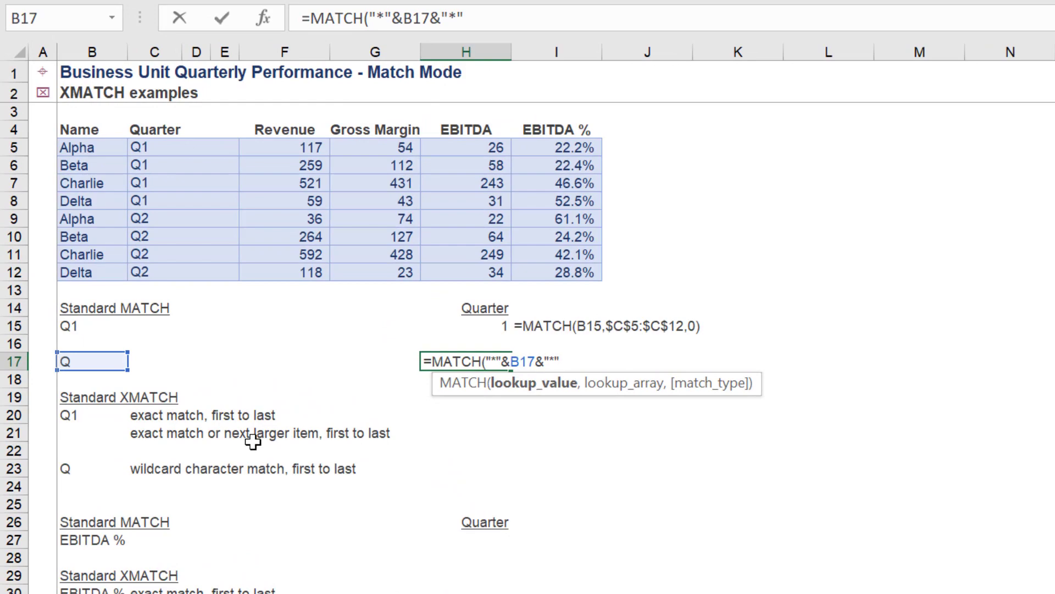
text(,)
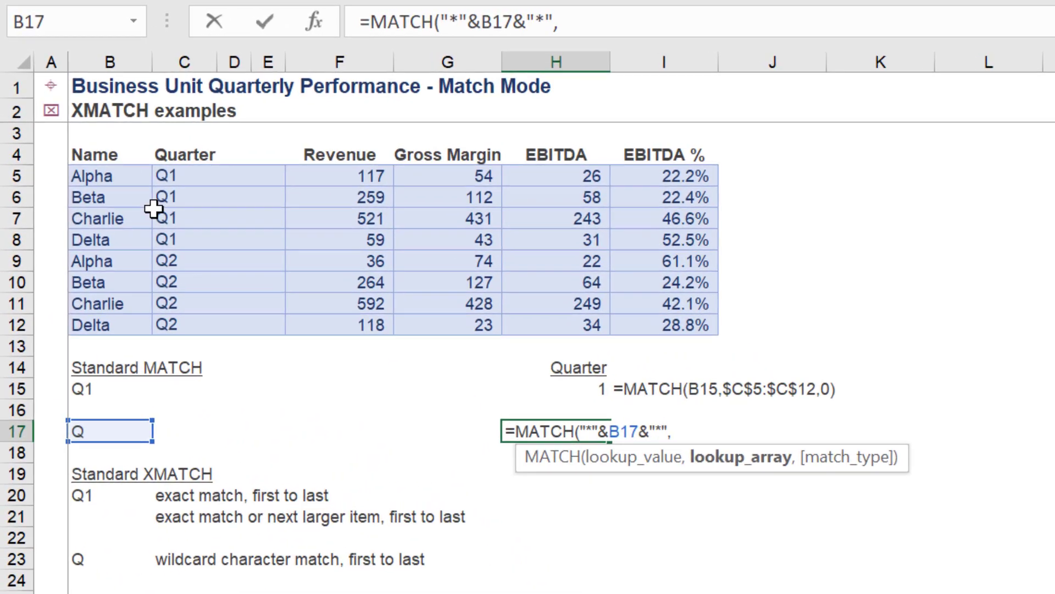
Complete the MATCH with lookup range $C$5:$C$12 and exact match type 0
drag(220, 164, 176, 298)
drag(198, 338, 198, 348)
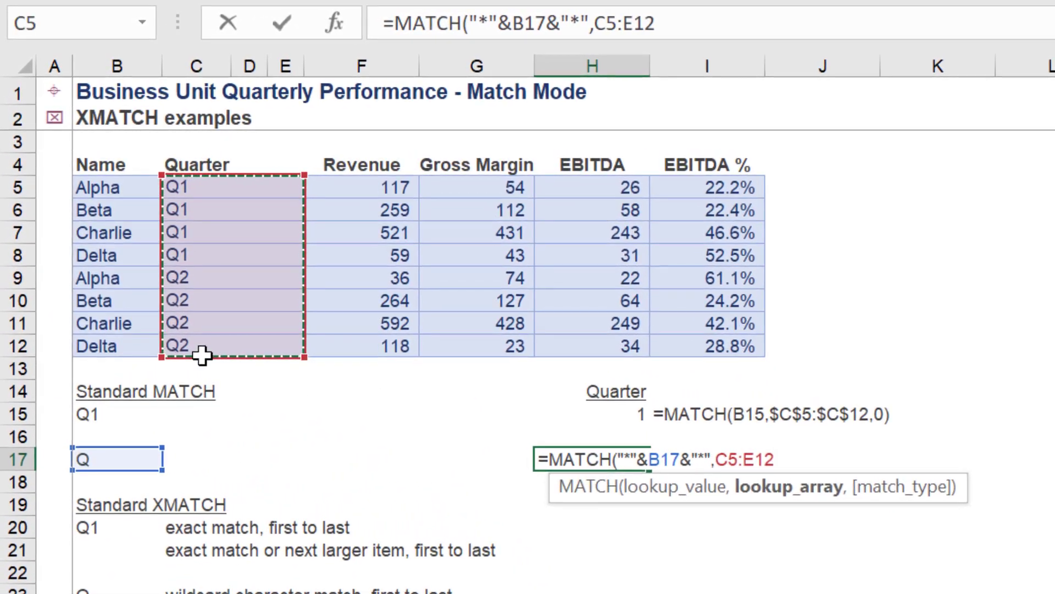
key(F4)
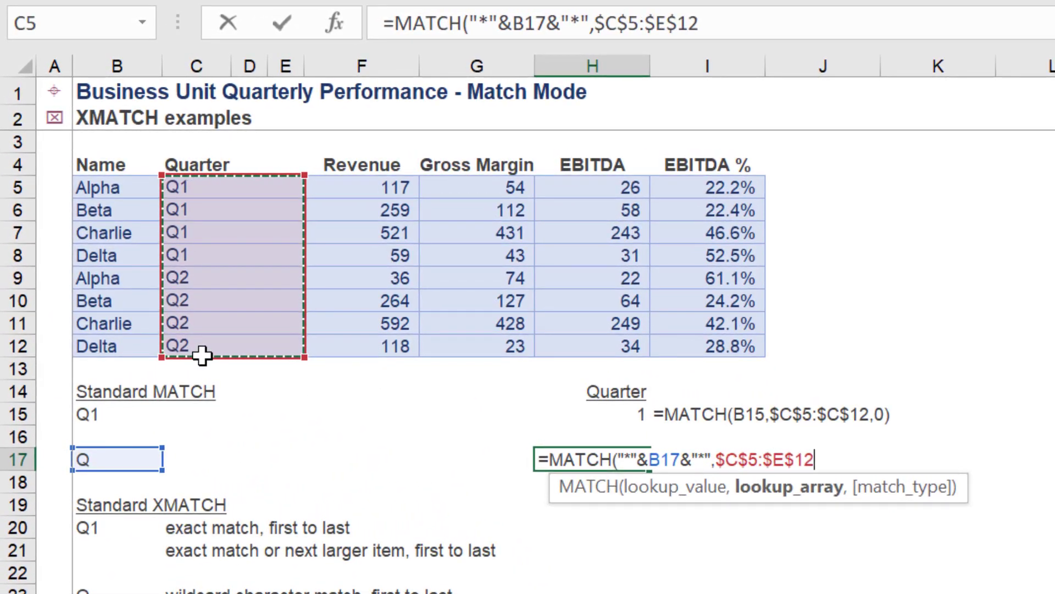
click(664, 23)
key(BackSpace)
text(C$12)
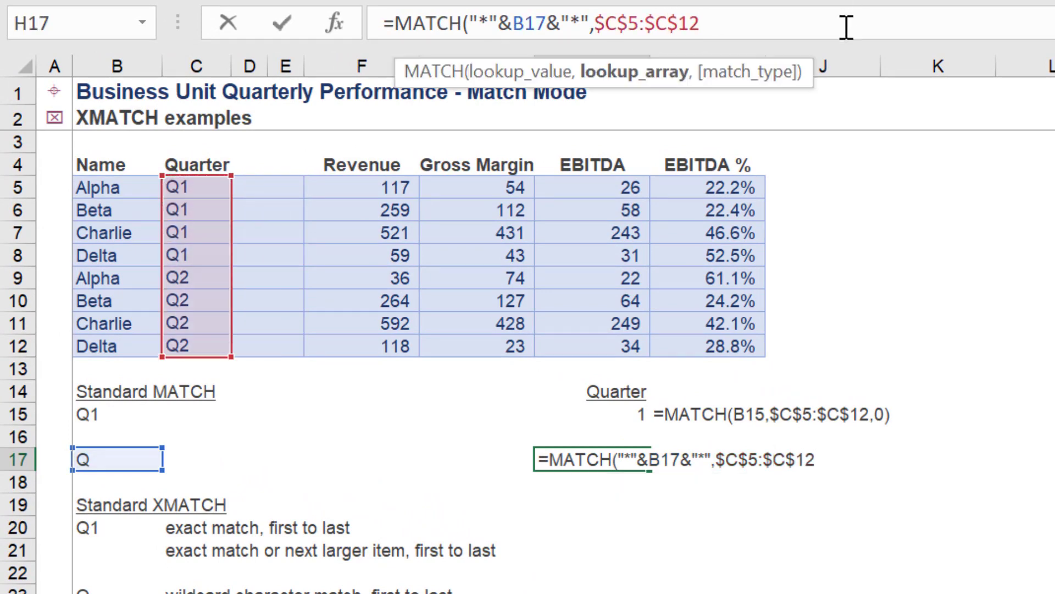
text(,)
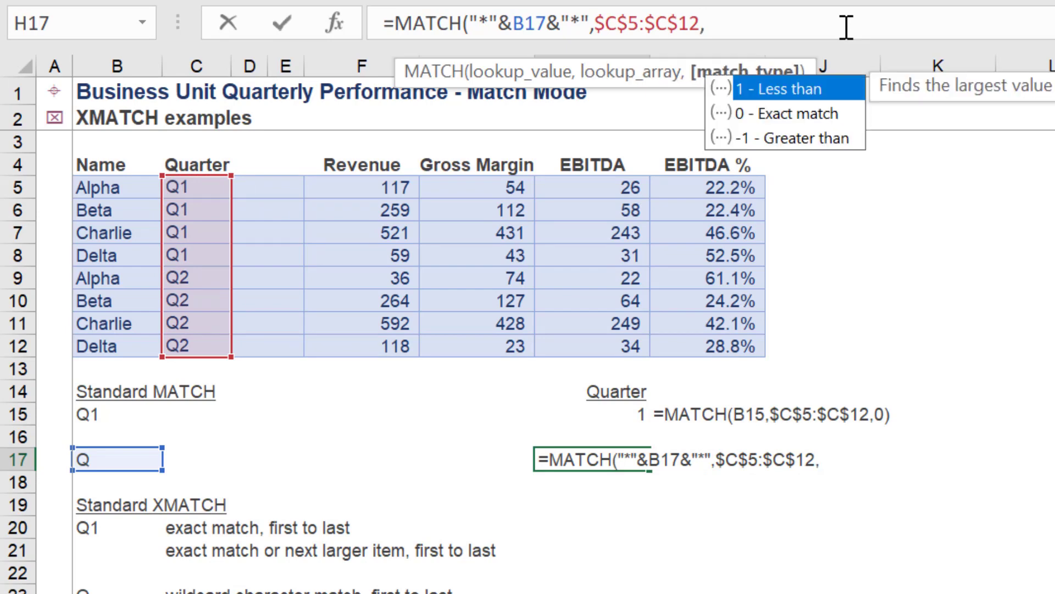
key(Down)
key(Tab)
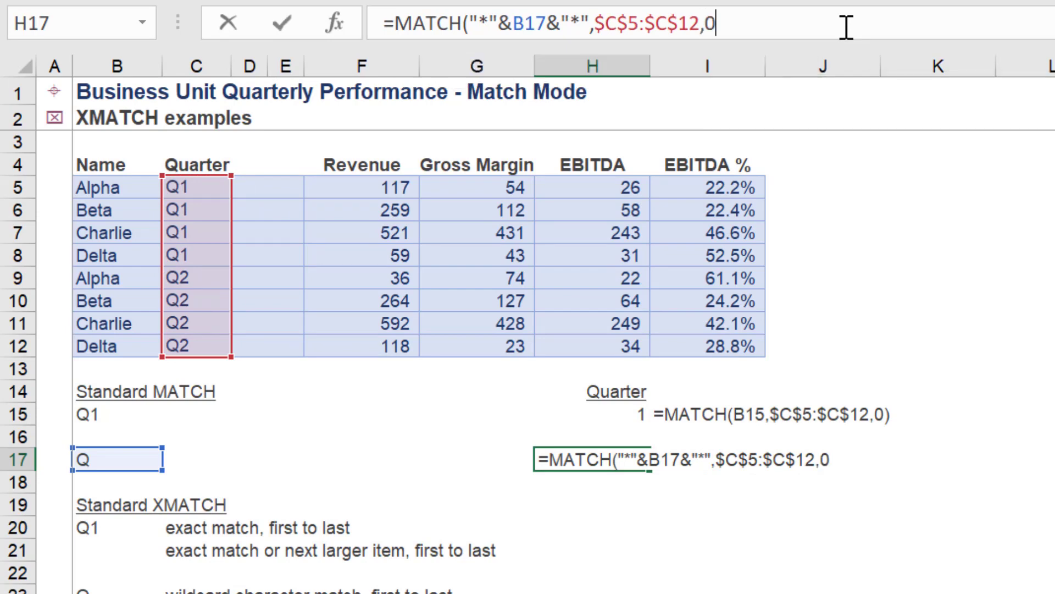
key(Return)
key(Up)
key(Right)
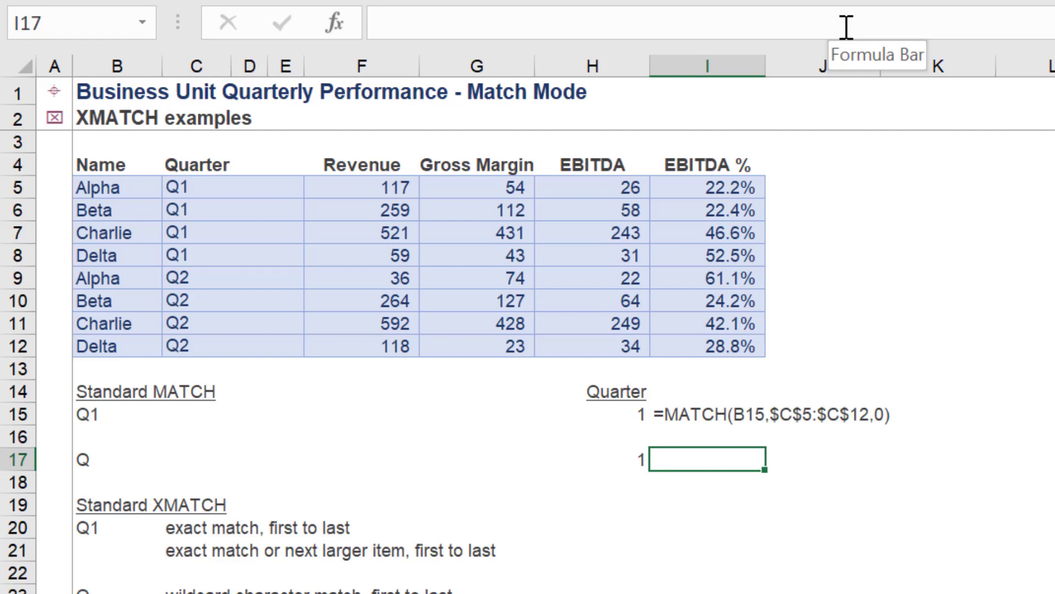
Display H17's formula in I17 using =FORMULATEXT(H17)
text(=form)
key(Tab)
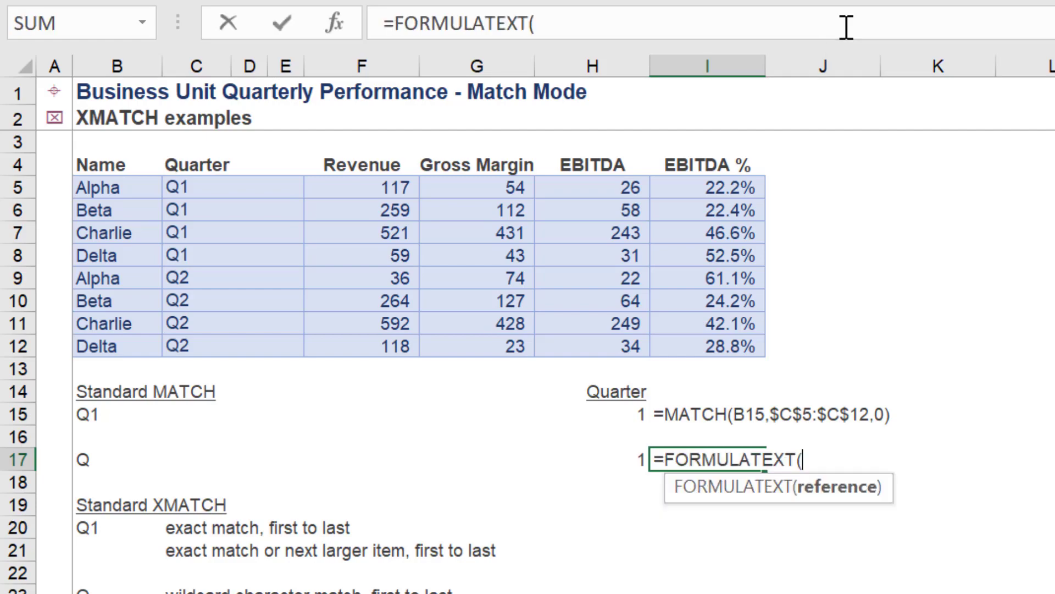
key(Left)
key(Return)
key(Left)
key(Up)
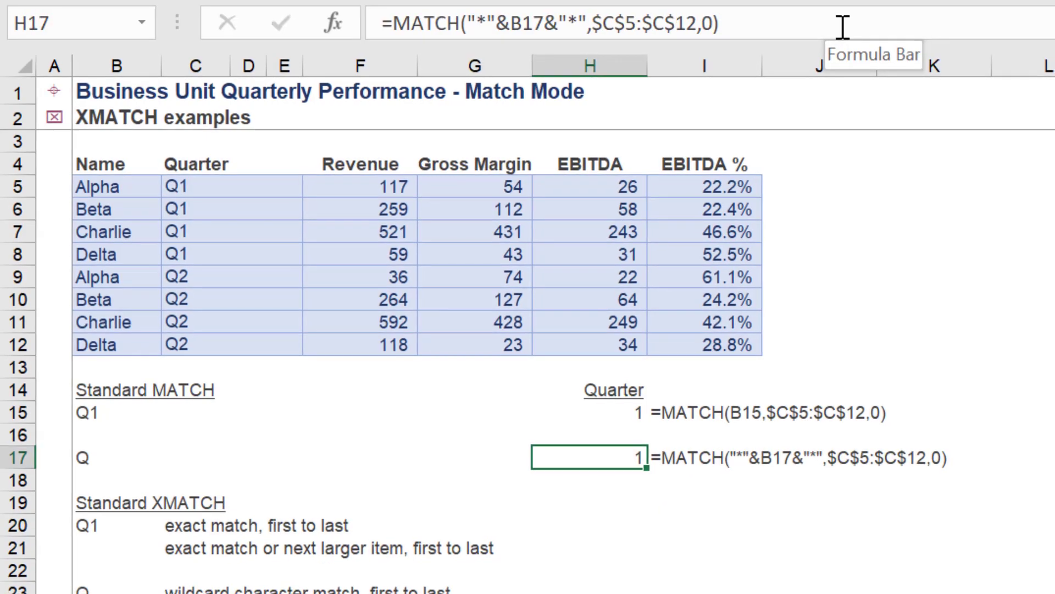
key(Down)
key(Down)
key(Down)
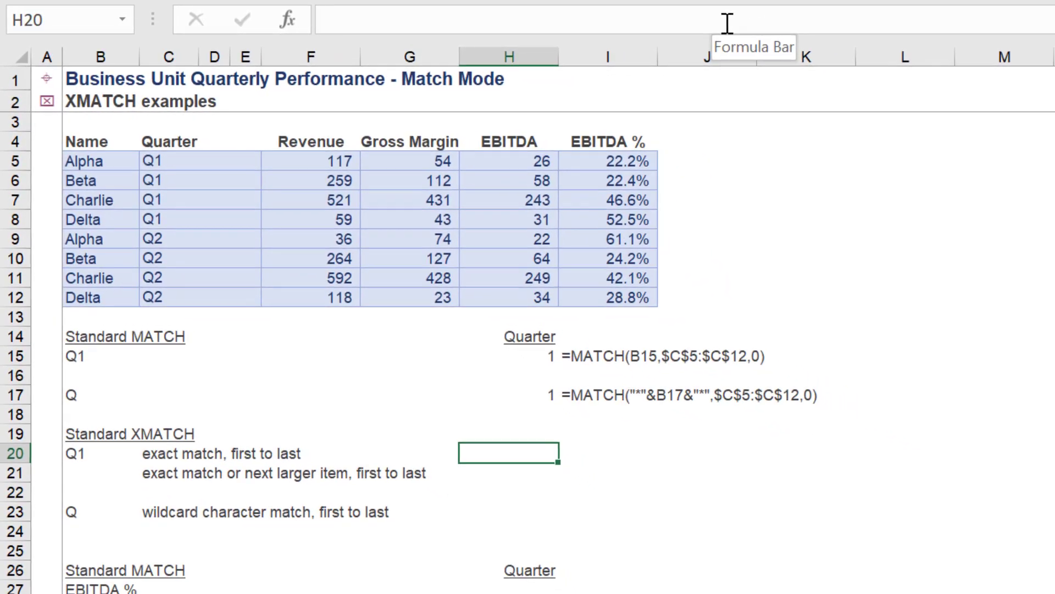
Enter =XMATCH(B20,$C$5:$C$12,0,1) in H20 for a first-to-last search returning 1
text(=xm)
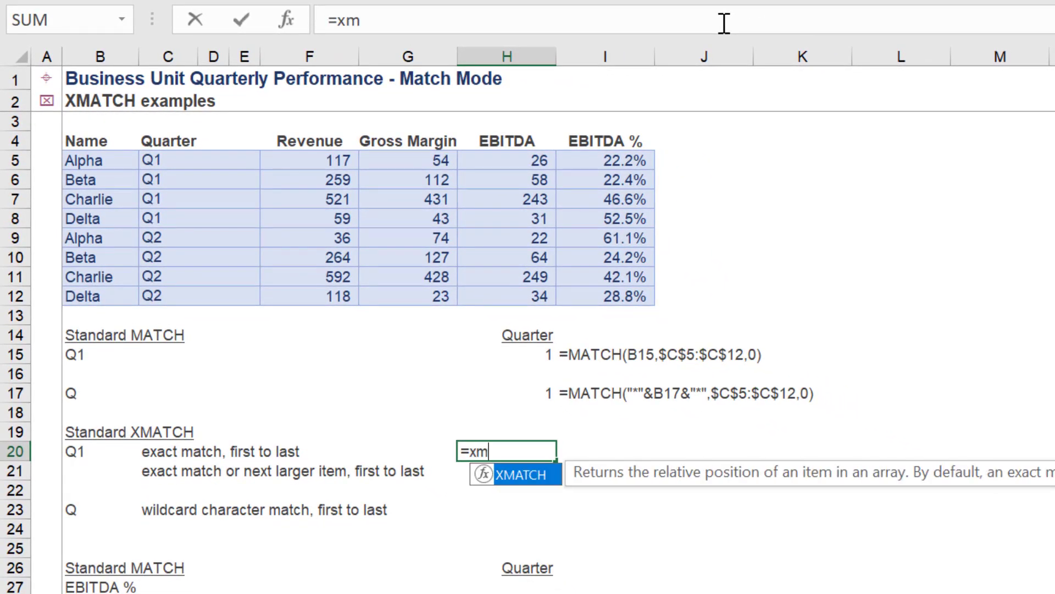
key(Tab)
key(Left)
key(Left)
key(Left)
key(Left)
key(Left)
key(Left)
key(Left)
key(Right)
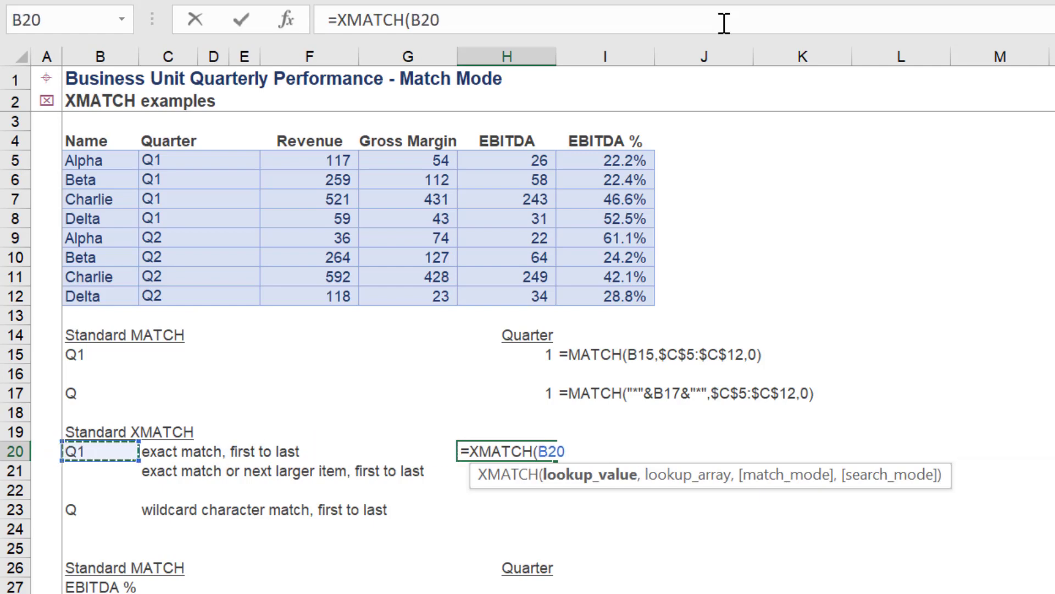
text(,)
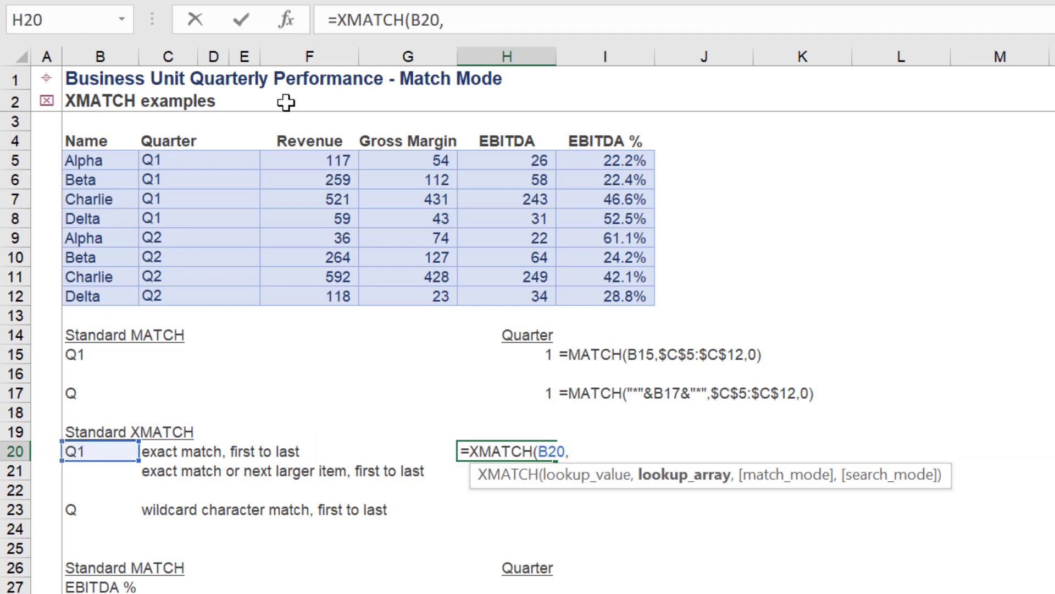
click(145, 159)
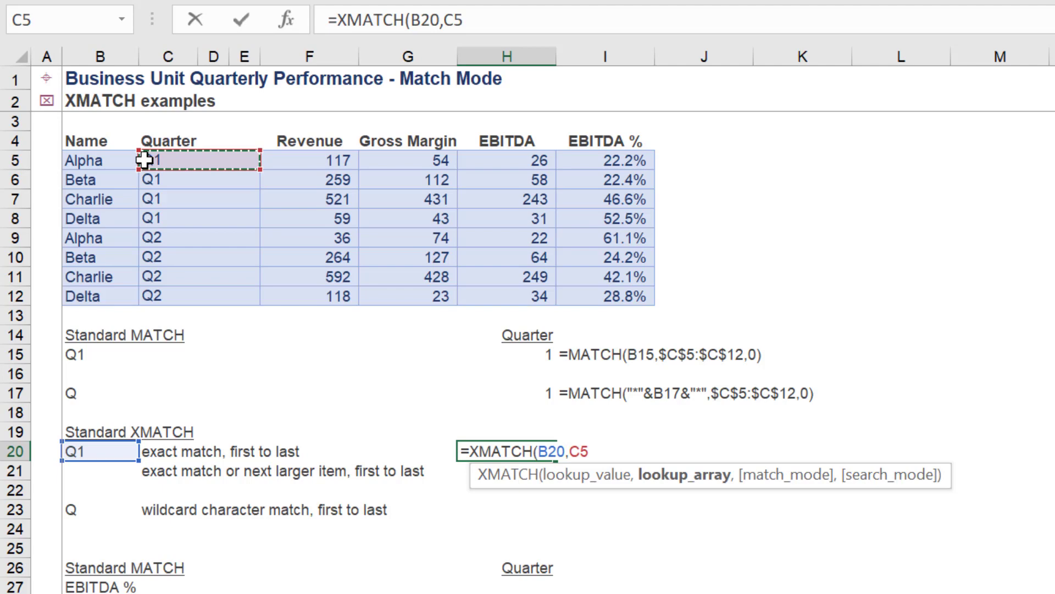
drag(144, 160, 176, 291)
key(F4)
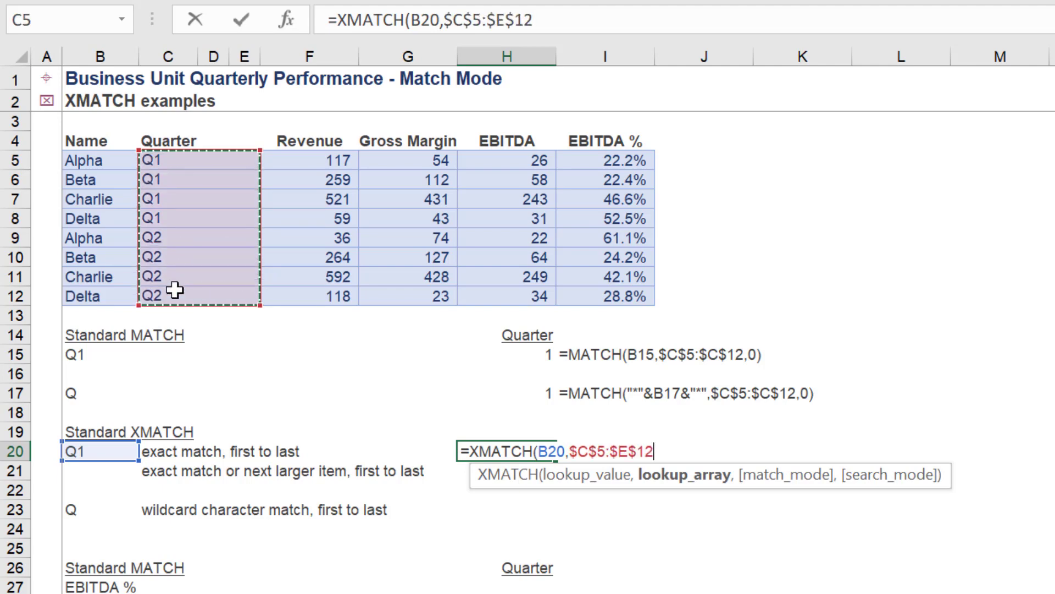
click(506, 20)
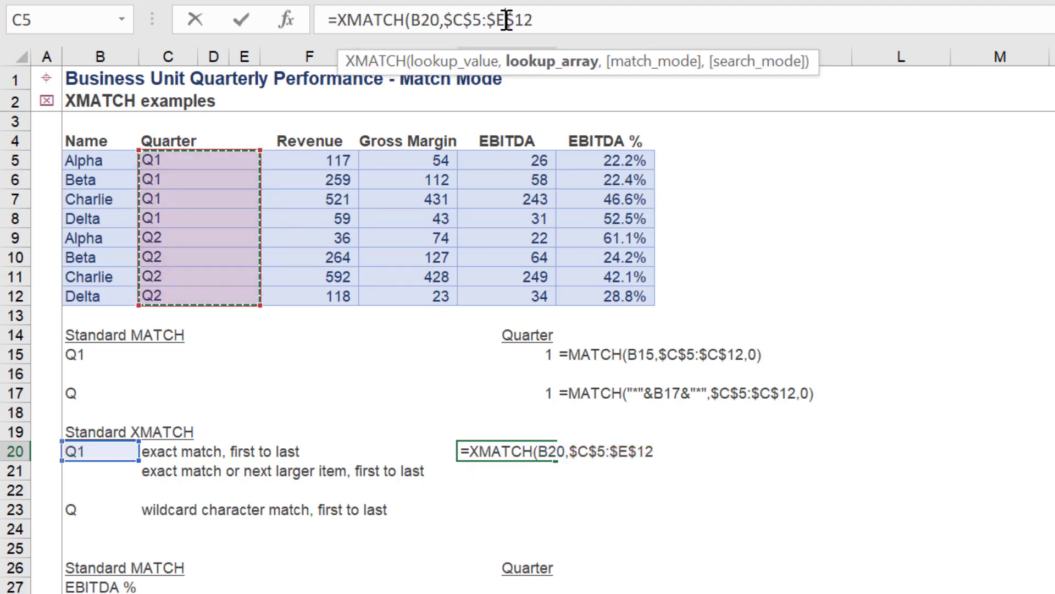
key(BackSpace)
text(C)
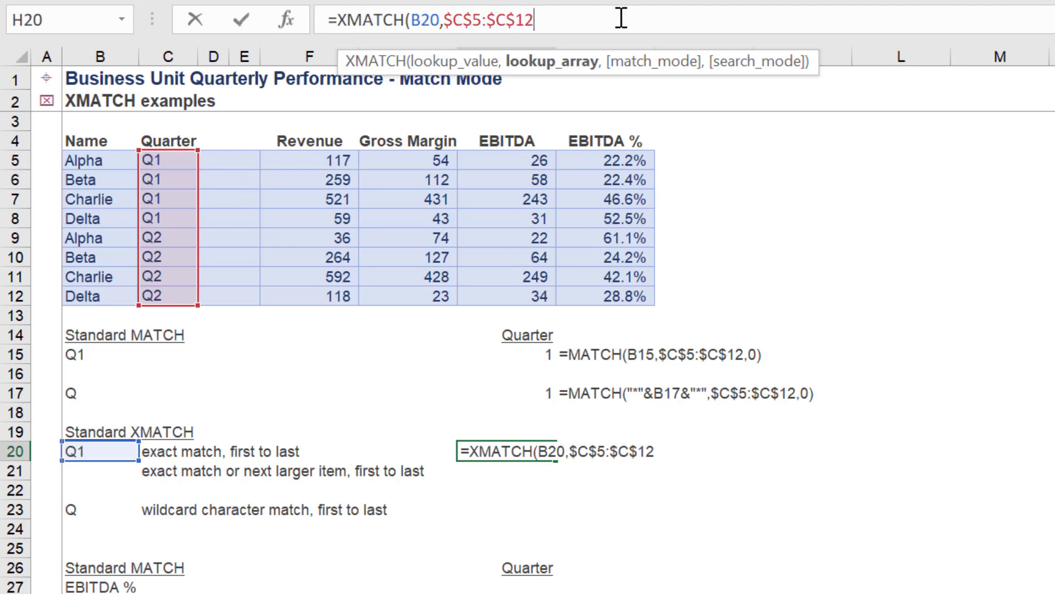
text(,0)
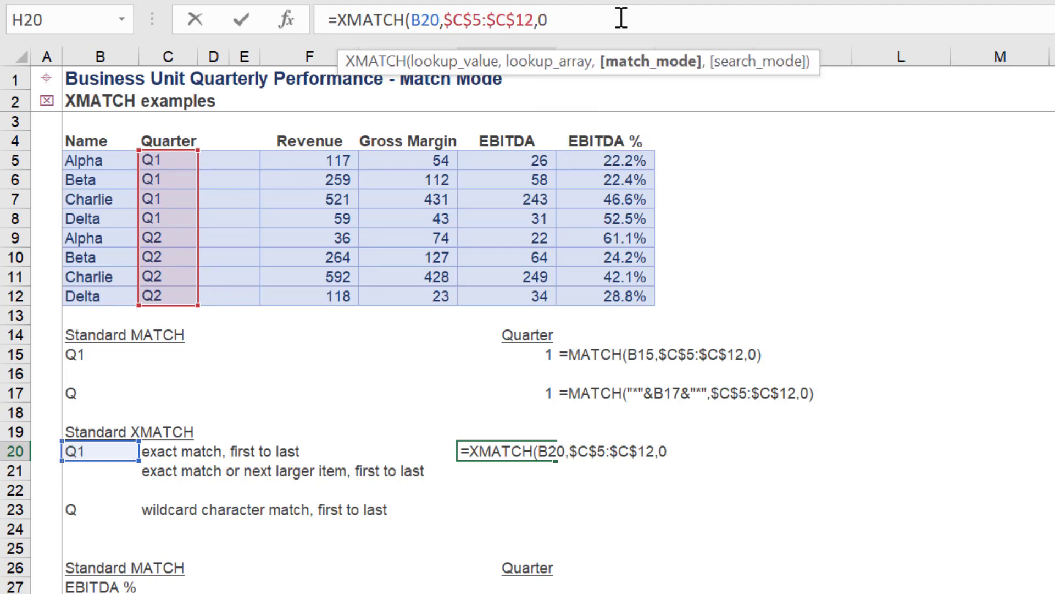
text(,)
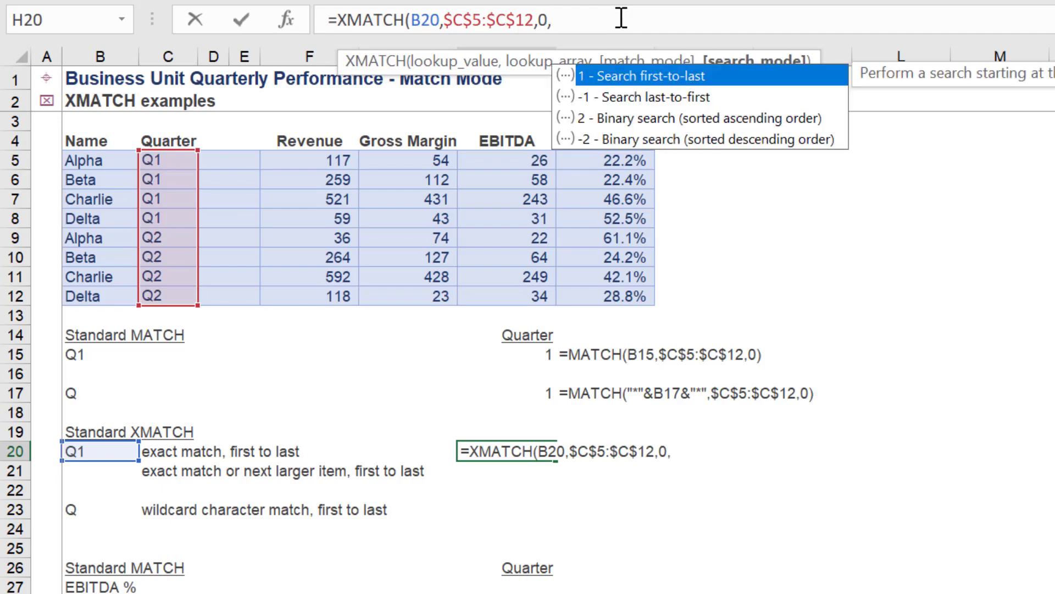
text(1)
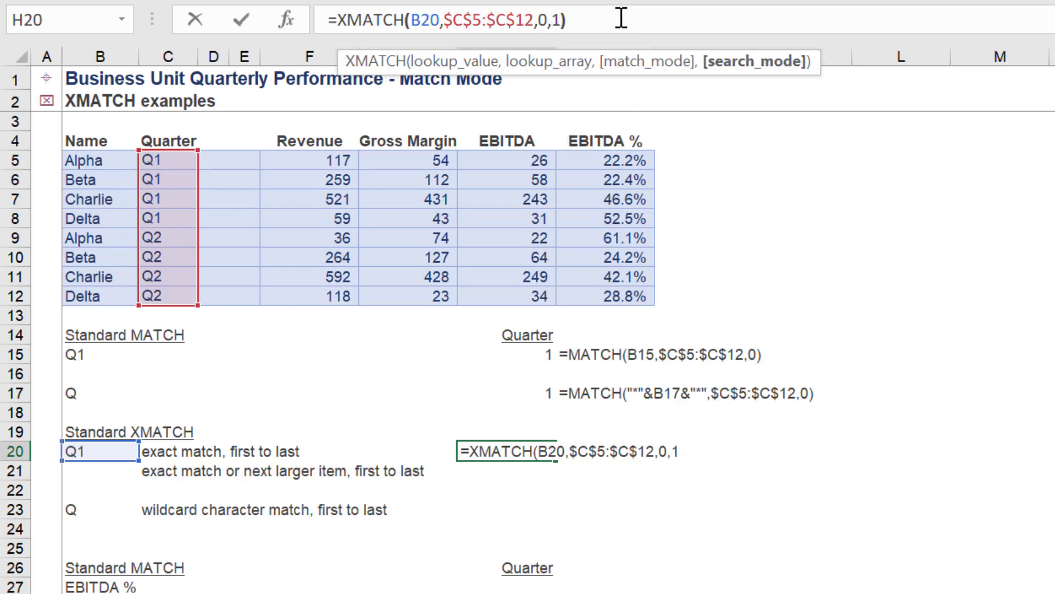
text())
key(Return)
Show H20's formula in I20 with =FORMULATEXT(H20)
key(Up)
key(Right)
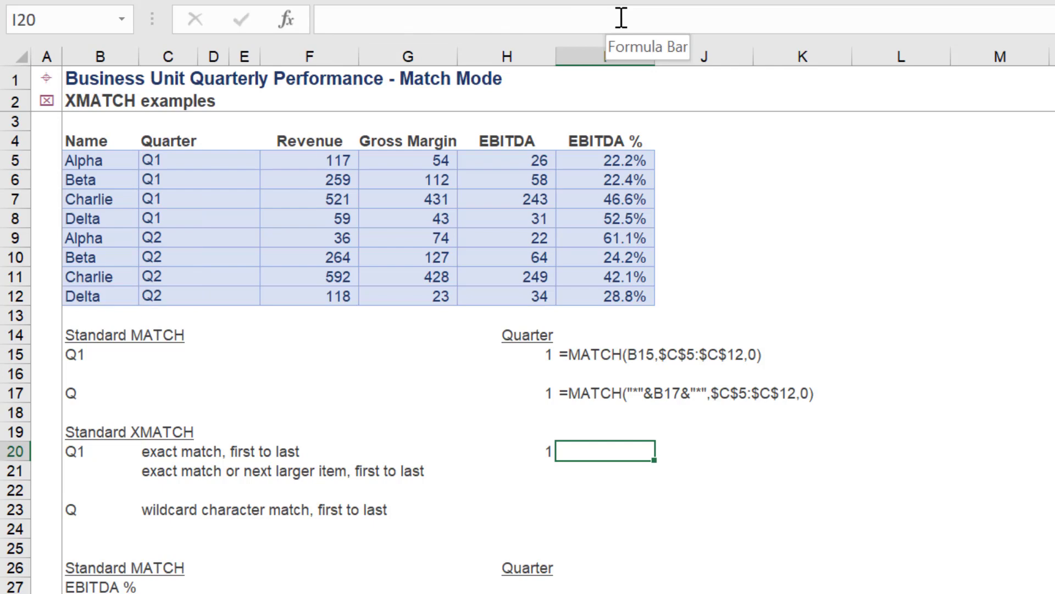
text(=form)
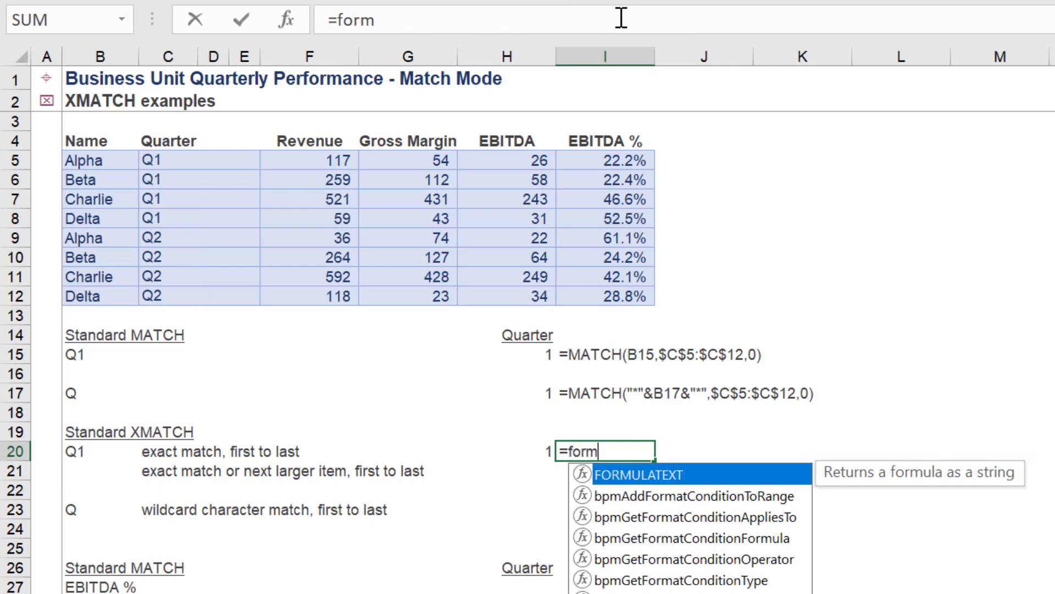
key(Tab)
key(Left)
key(Return)
key(Up)
key(Left)
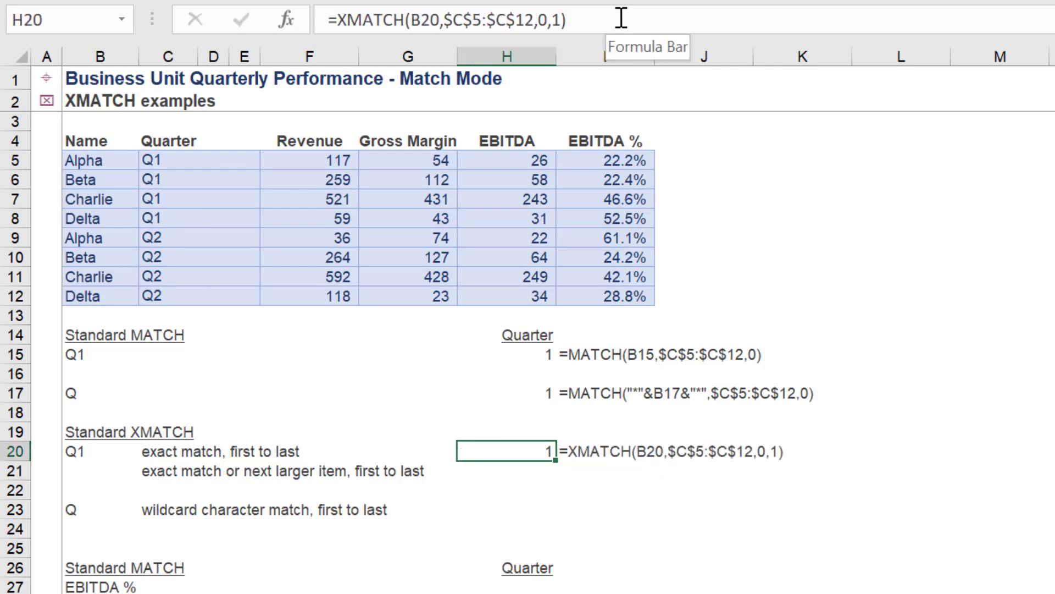
key(Down)
Start an XMATCH in H21 using Q1 in B20 as the lookup value
text(=)
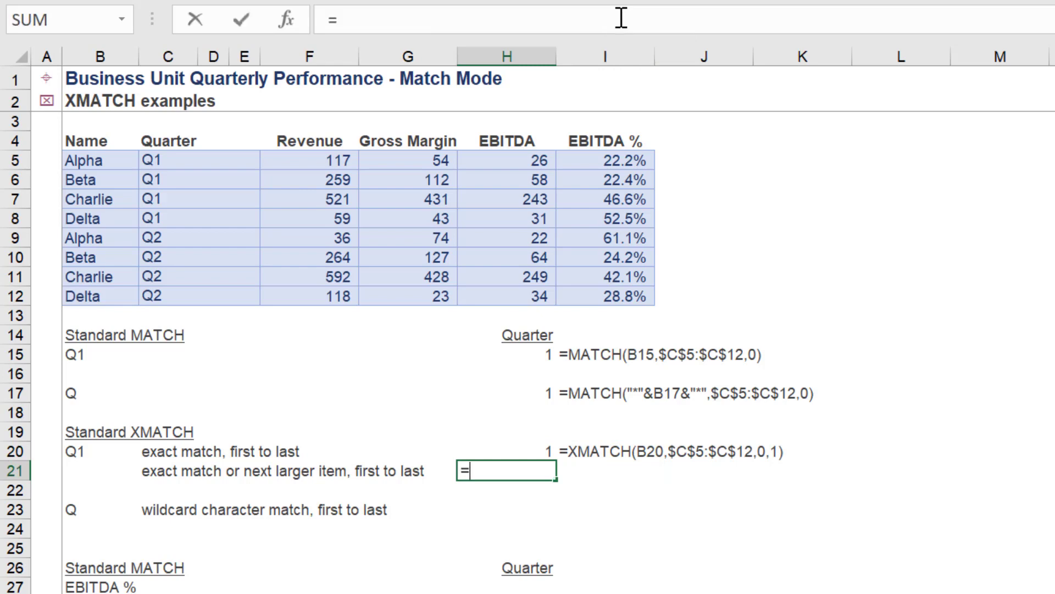
text(xm)
key(Tab)
key(Left)
key(Left)
key(Left)
key(Left)
key(Left)
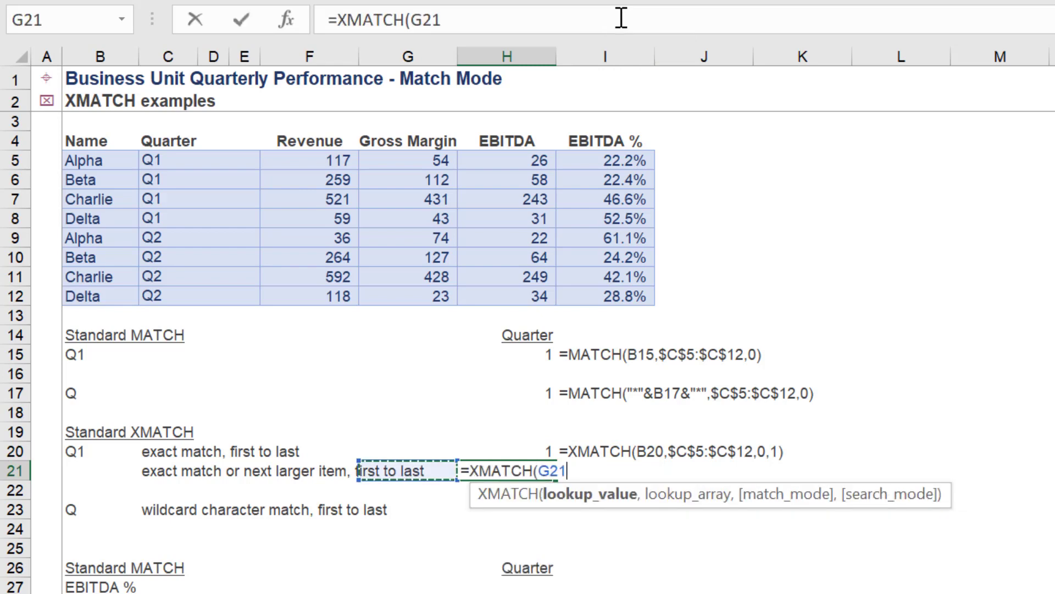
key(Left)
key(Left)
key(Right)
key(Up)
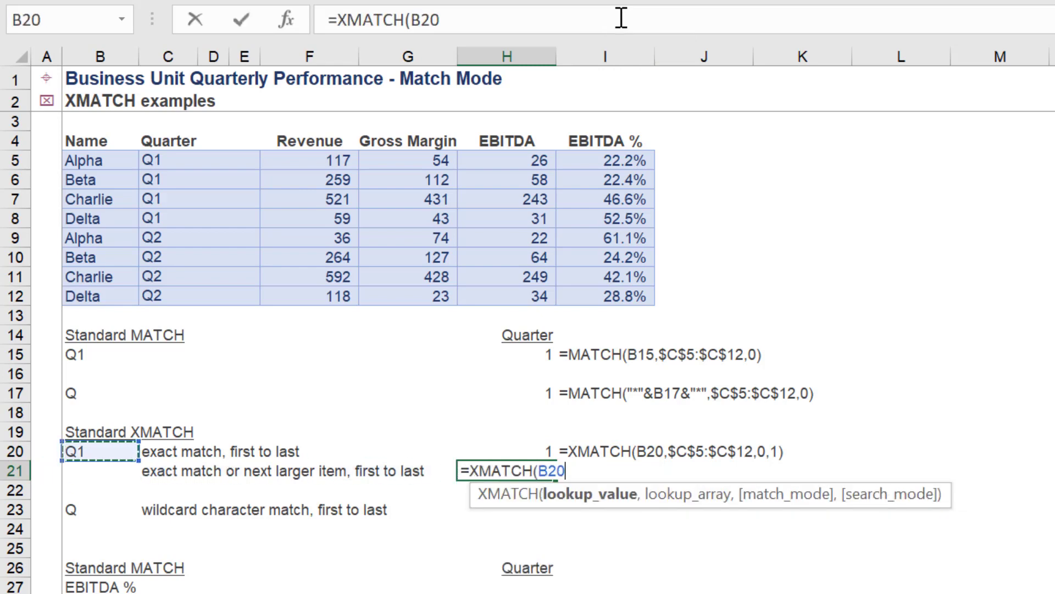
text(,)
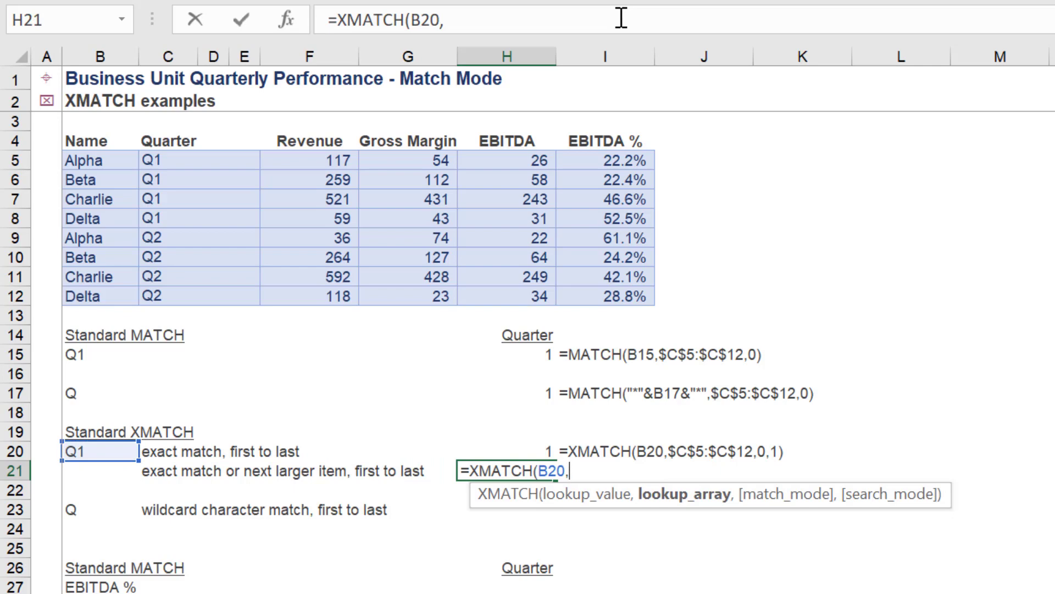
Complete it as =XMATCH(B20,$C$5:$C$12,0,-1) to search last to first, returning 4
click(198, 160)
drag(188, 229, 216, 296)
key(F4)
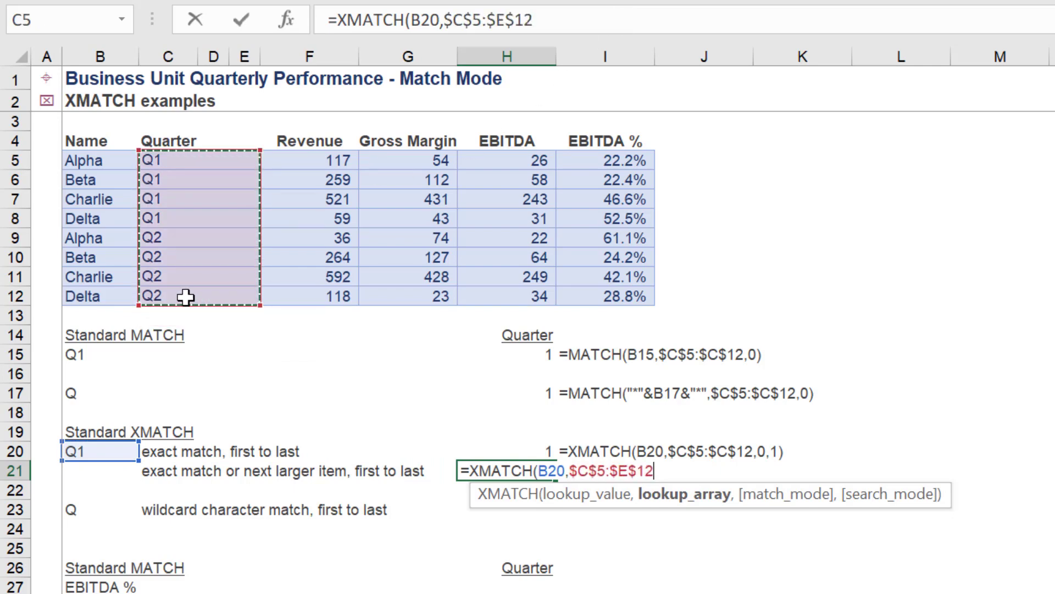
click(498, 15)
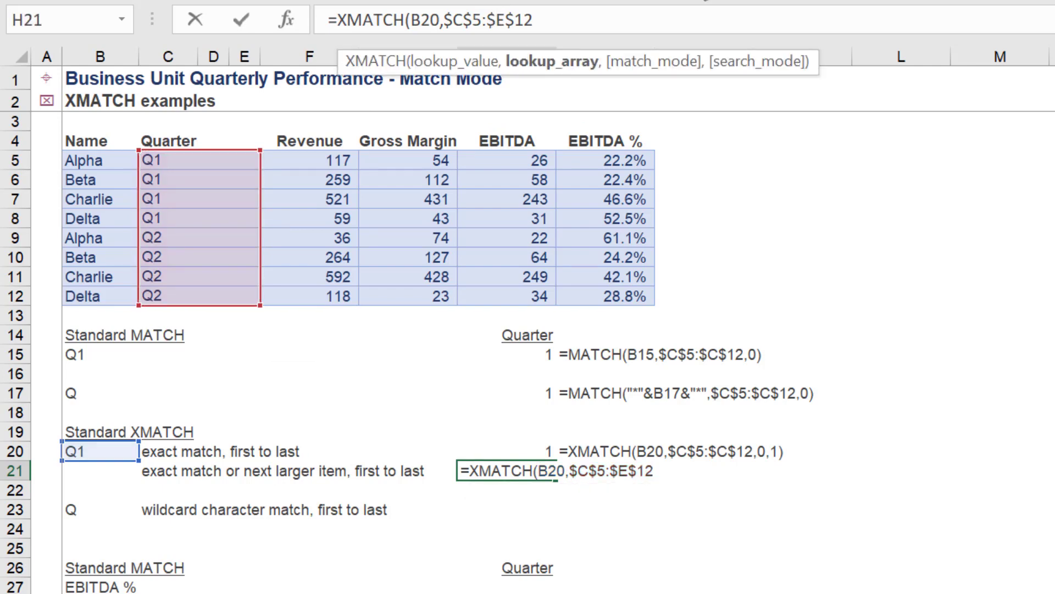
key(Delete)
text(C$12)
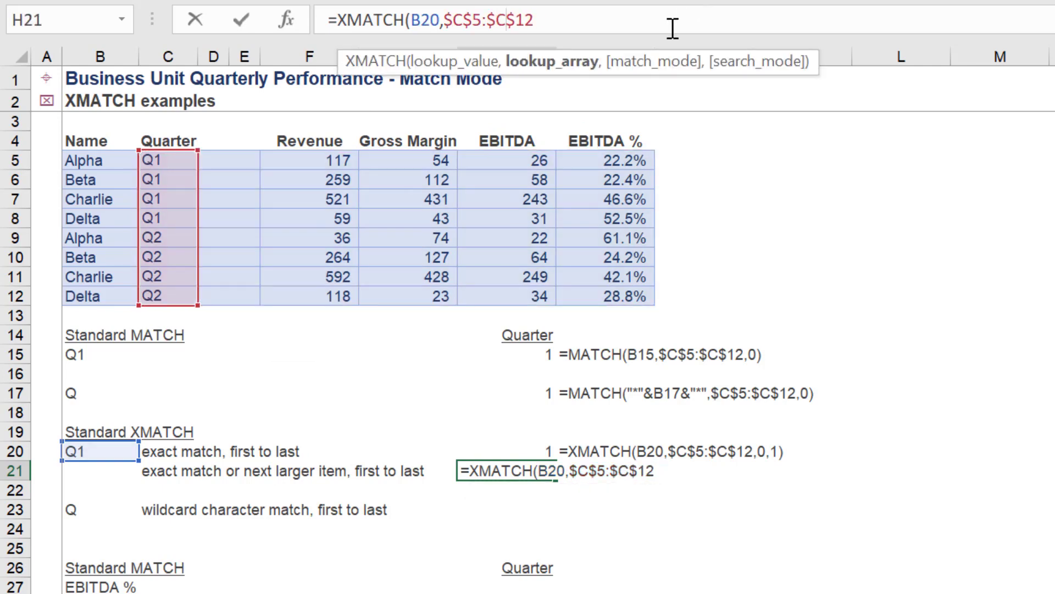
text(,)
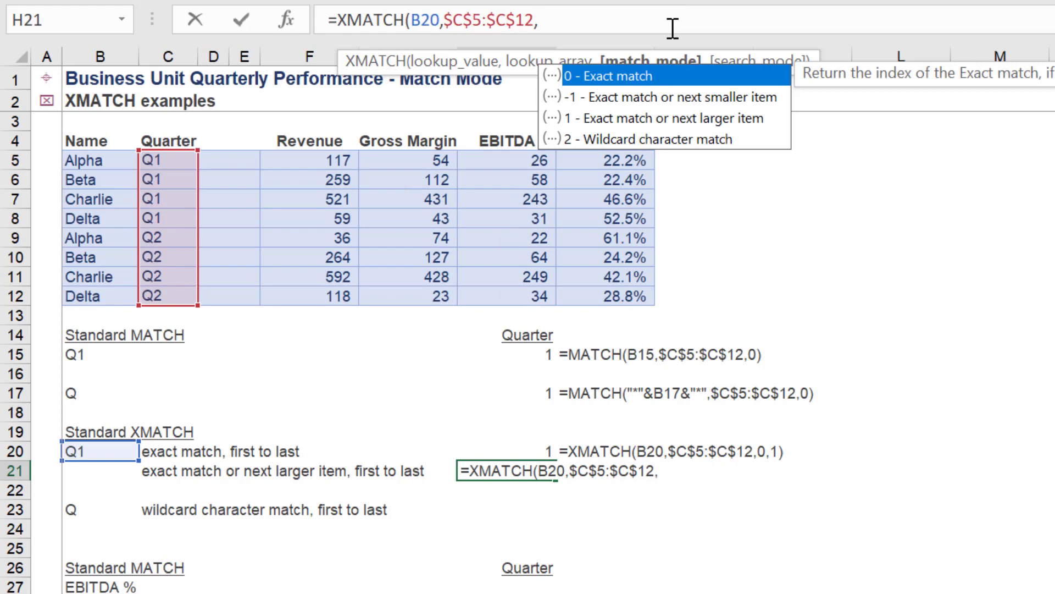
text(0)
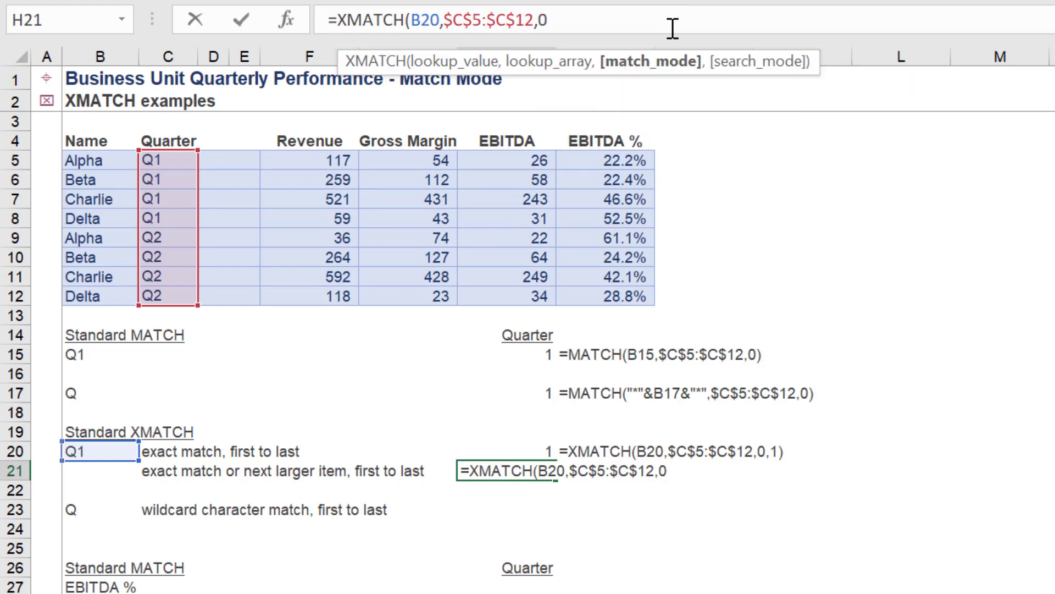
text(,)
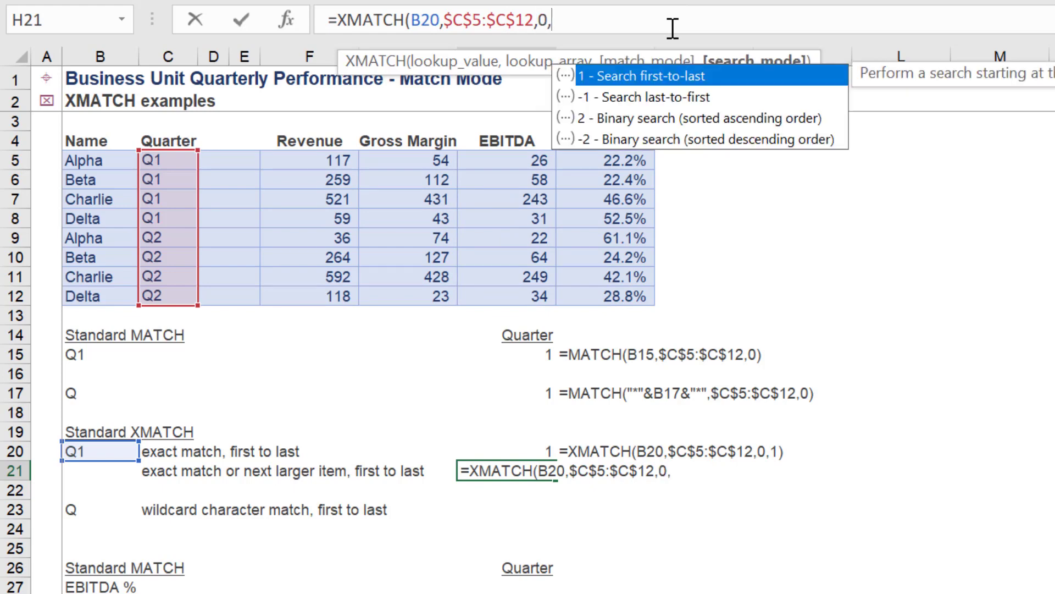
key(Escape)
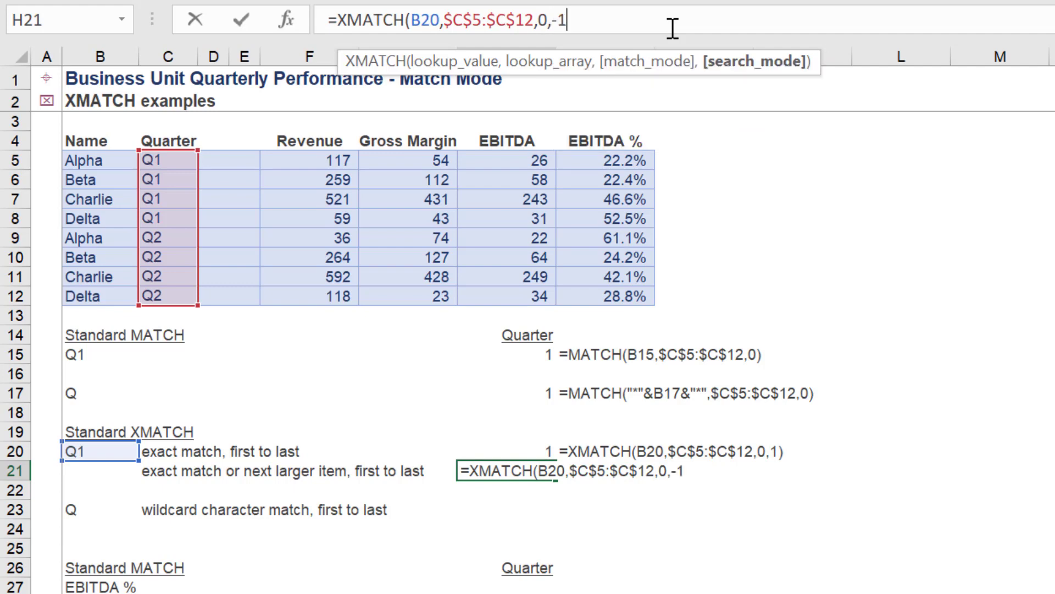
text(-1))
key(Return)
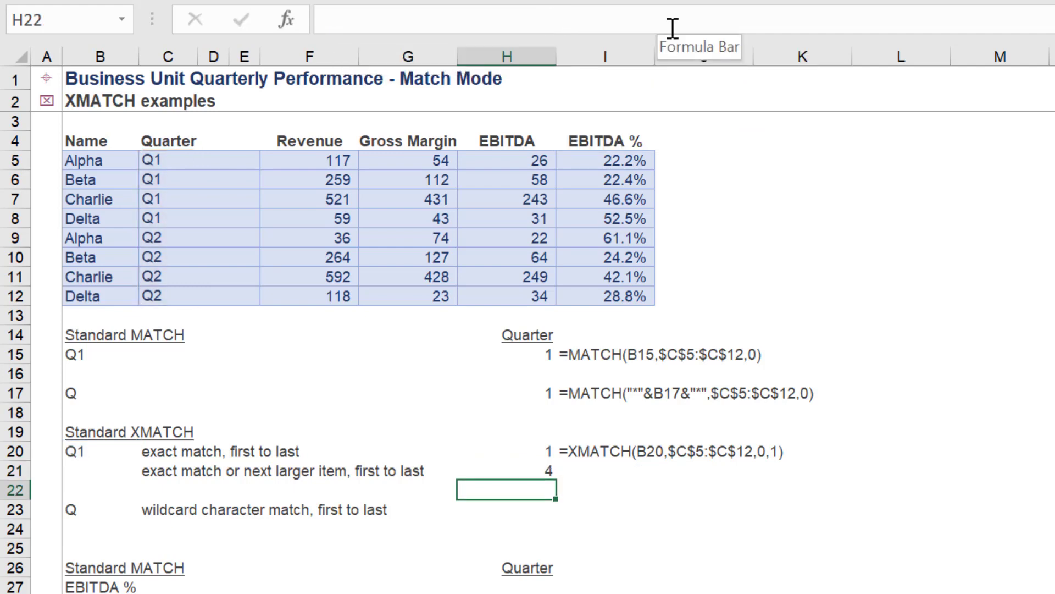
Review the H20 and H21 XMATCH formulas in the formula bar
key(Up)
key(Up)
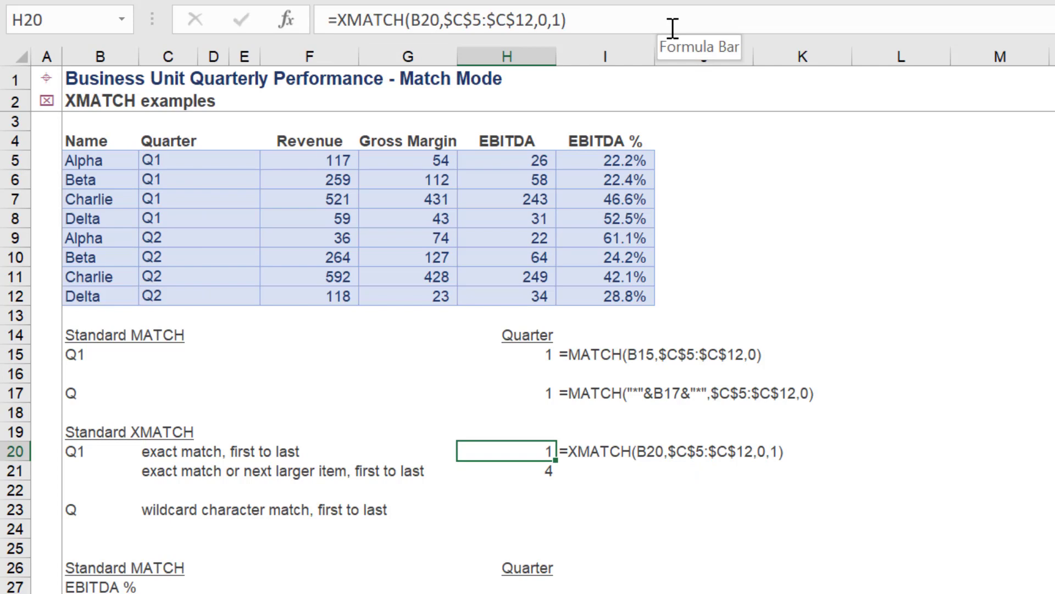
click(672, 28)
key(Escape)
key(Down)
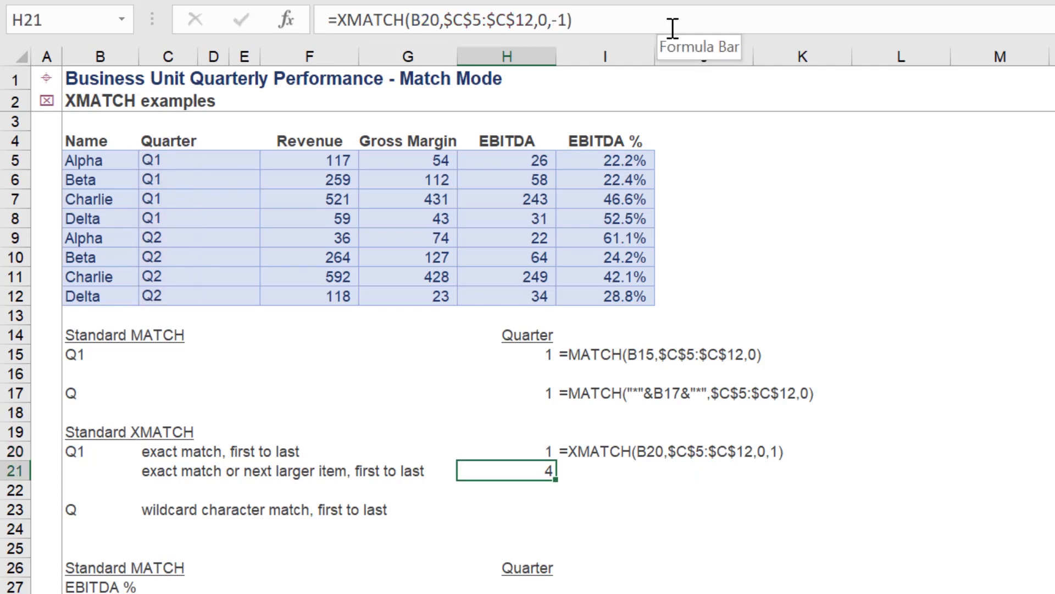
click(672, 27)
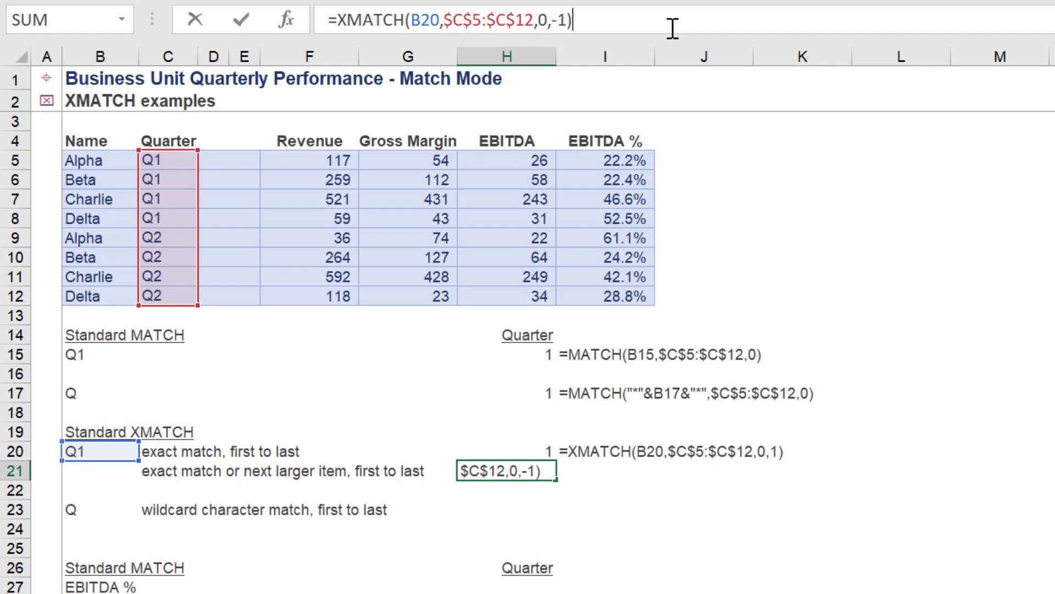
key(ctrl+Return)
Fill the FORMULATEXT formula from I20 down into I21 with Ctrl+D
key(Up)
key(Right)
key(shift+Down)
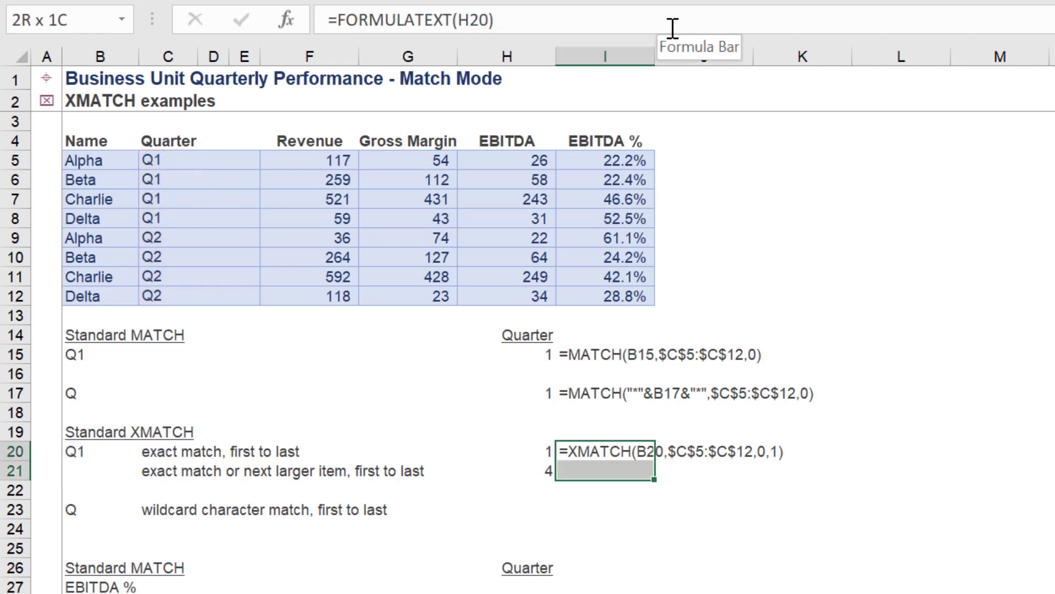
key(ctrl+d)
key(Down)
key(Left)
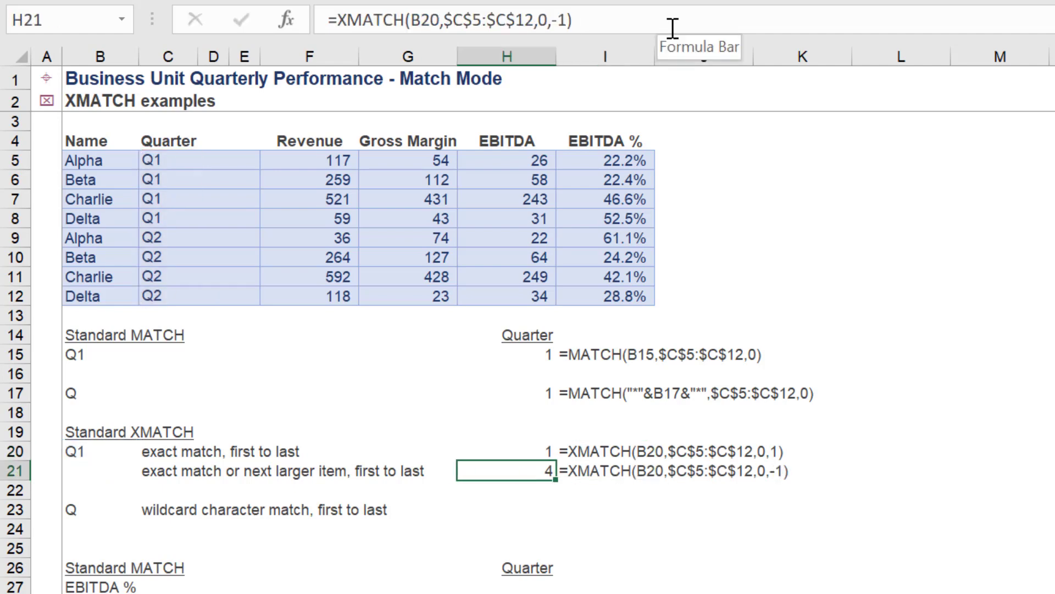
key(Down)
key(Down)
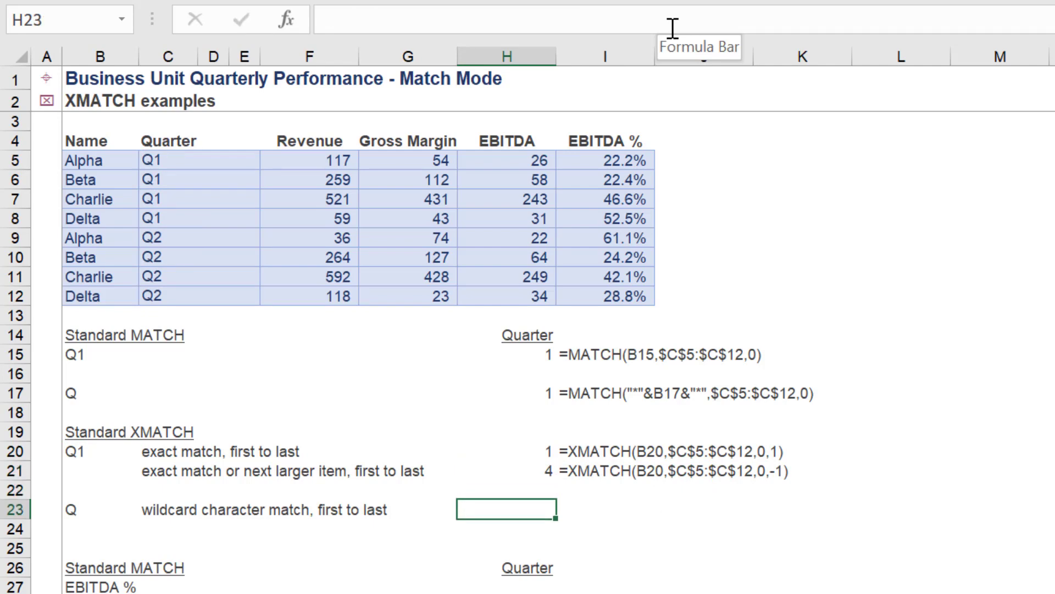
Start an XMATCH in H23 with the wildcard lookup value "*"&B23&"*"
text(=xm)
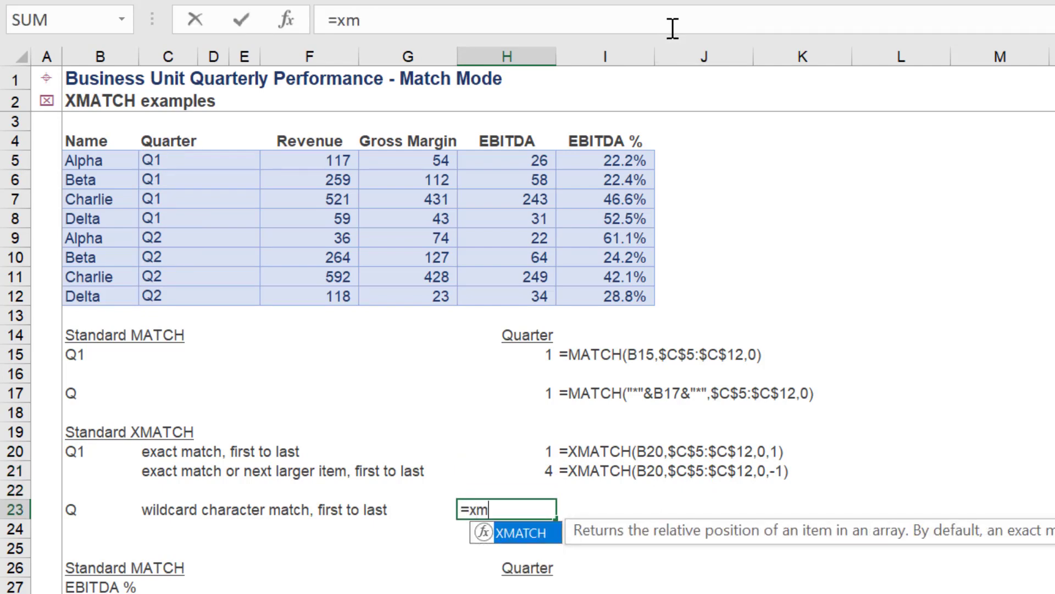
key(Tab)
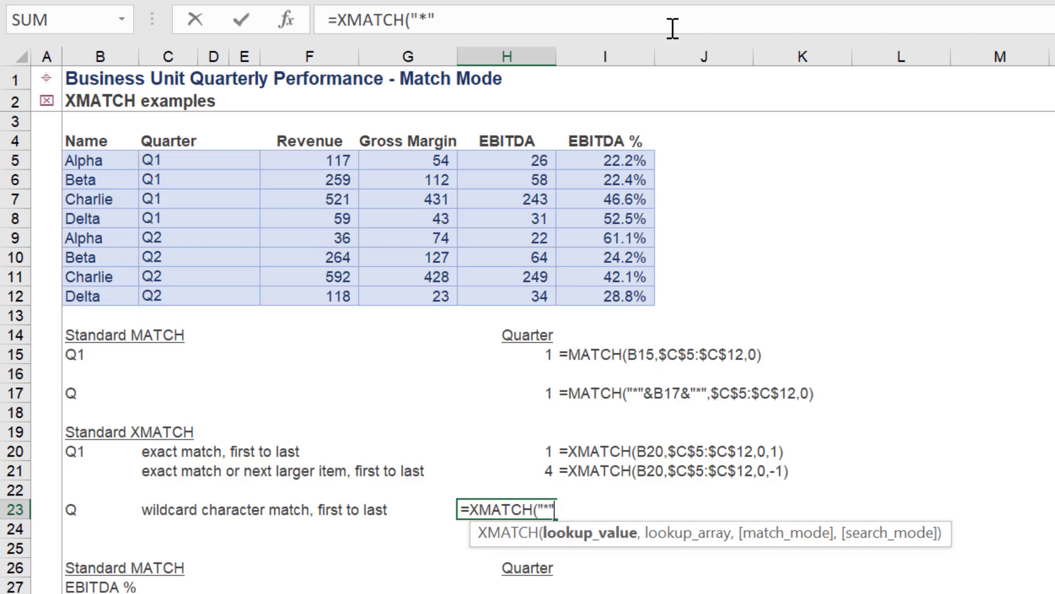
text("*"&)
click(75, 509)
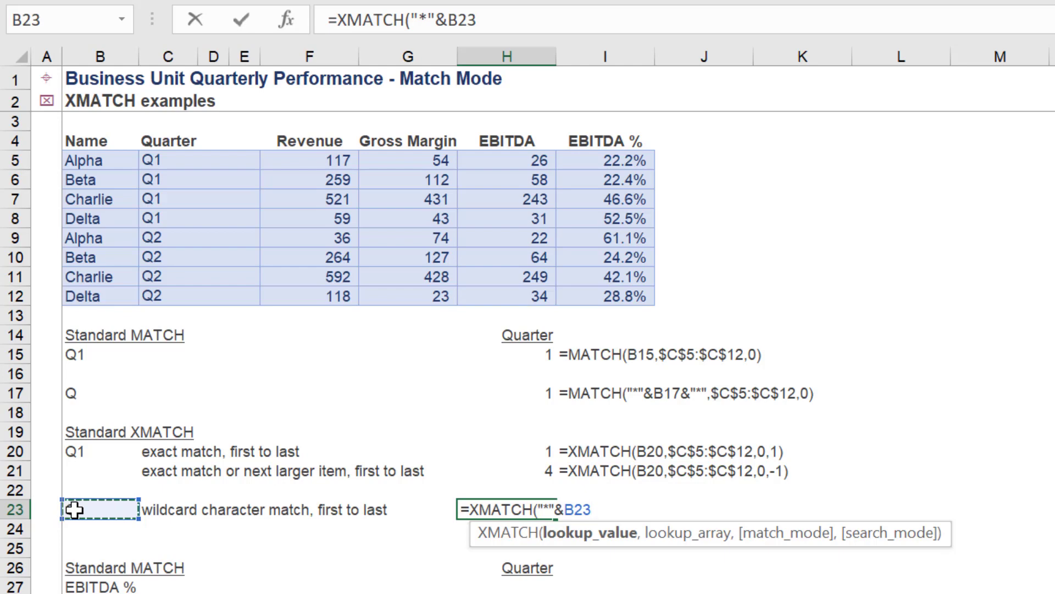
text(&"*)
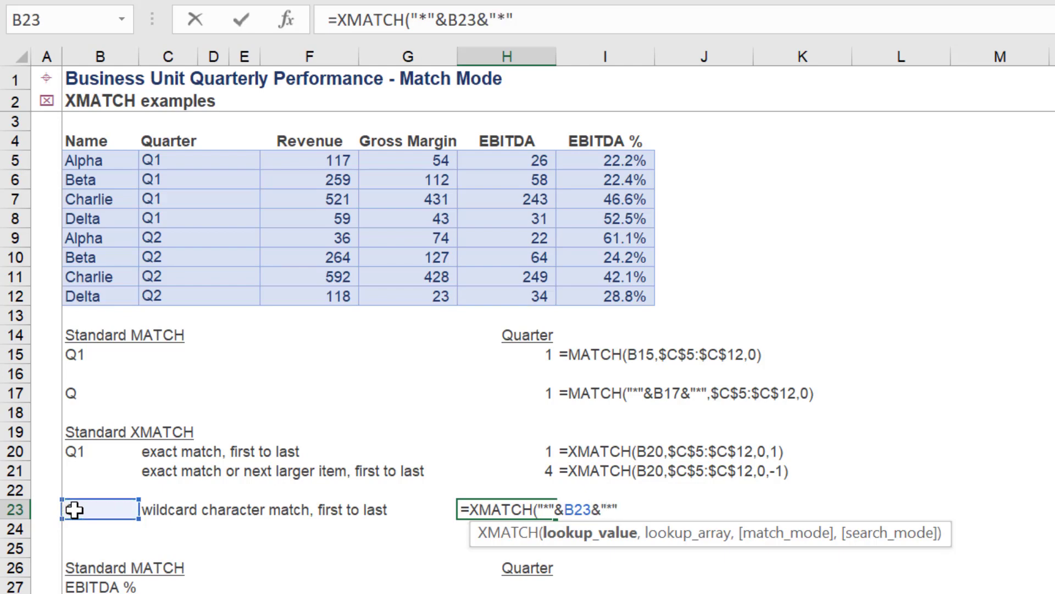
text(",)
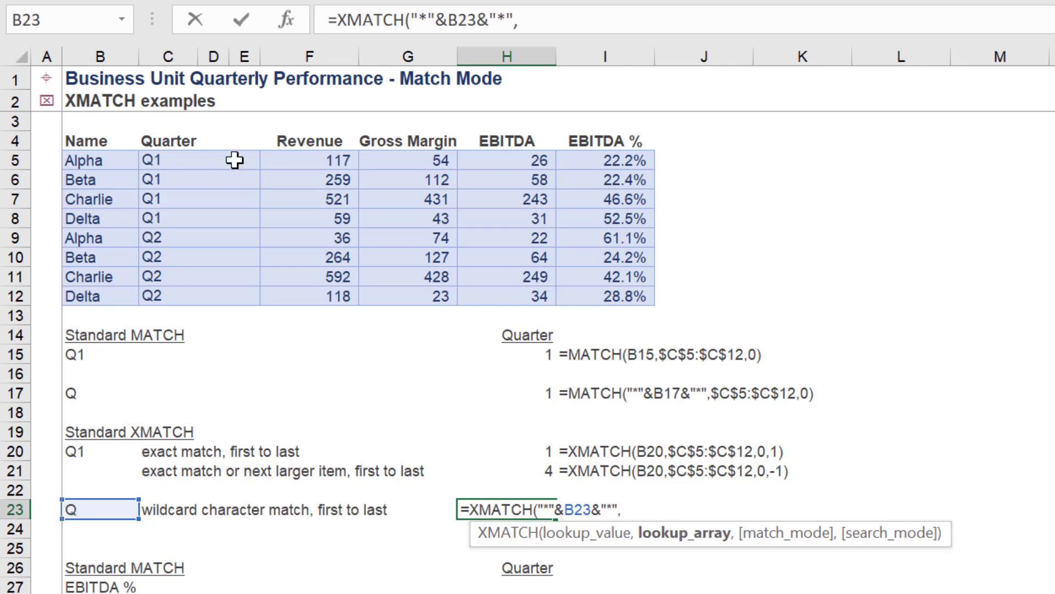
Finish it with range $C$5:$C$12, wildcard match mode 2 and first-to-last search 1
drag(177, 160, 182, 295)
key(F4)
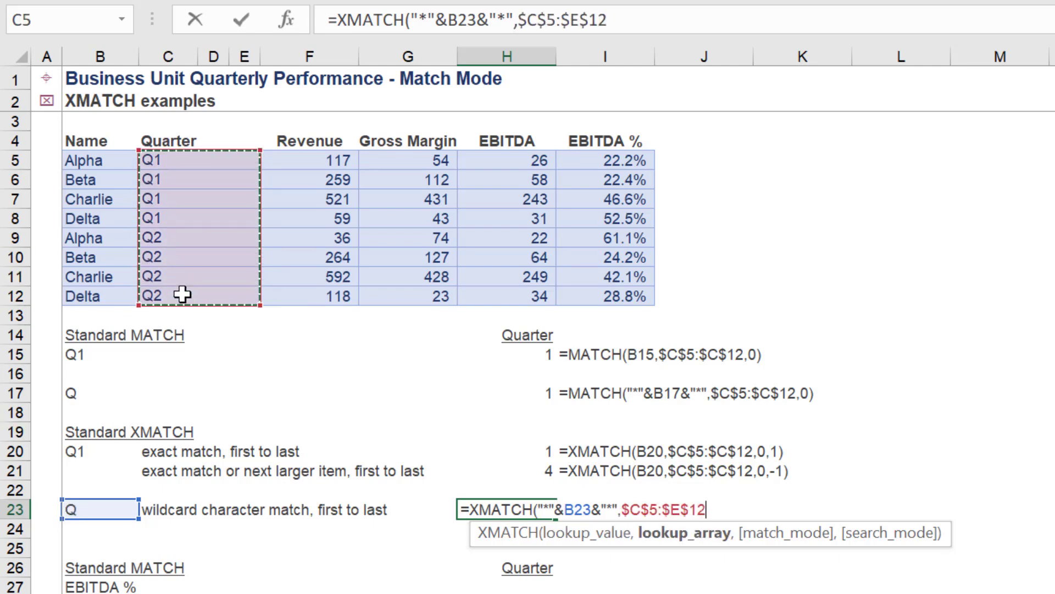
click(571, 20)
text(C)
key(Delete)
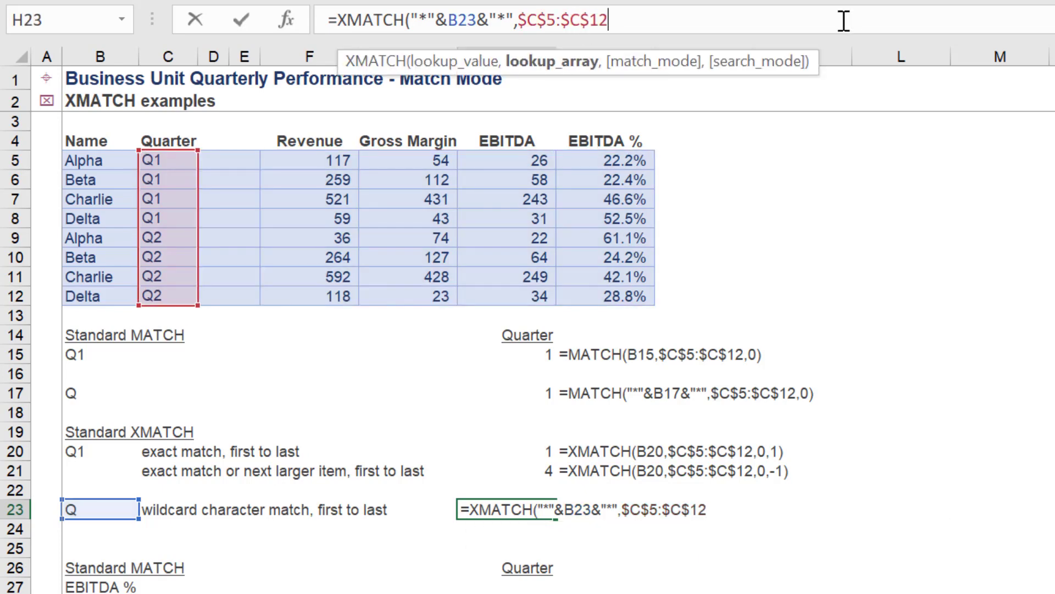
text(,)
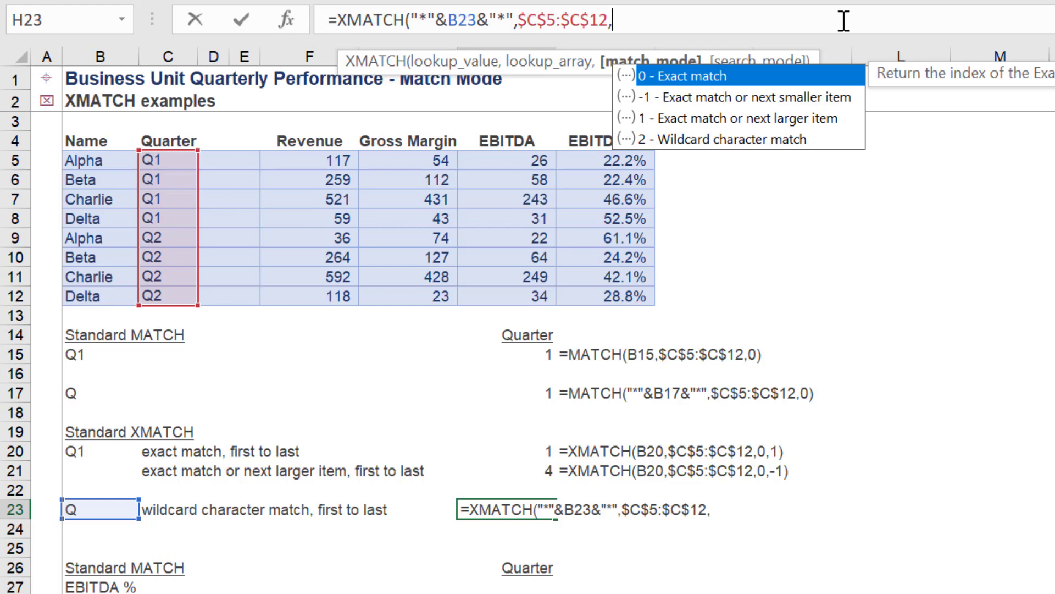
key(Down)
key(Down)
key(Down)
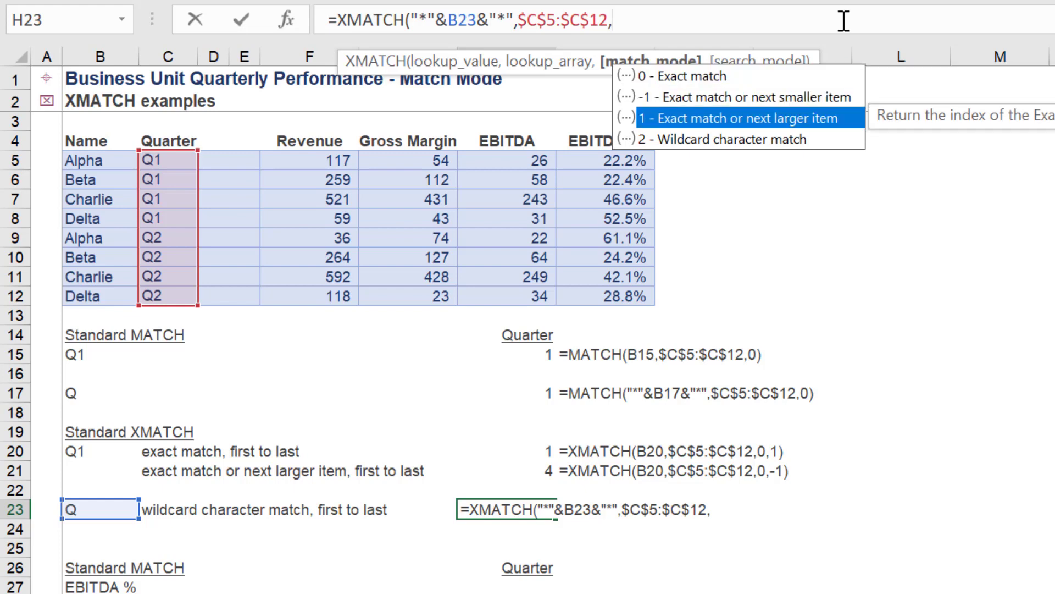
key(Tab)
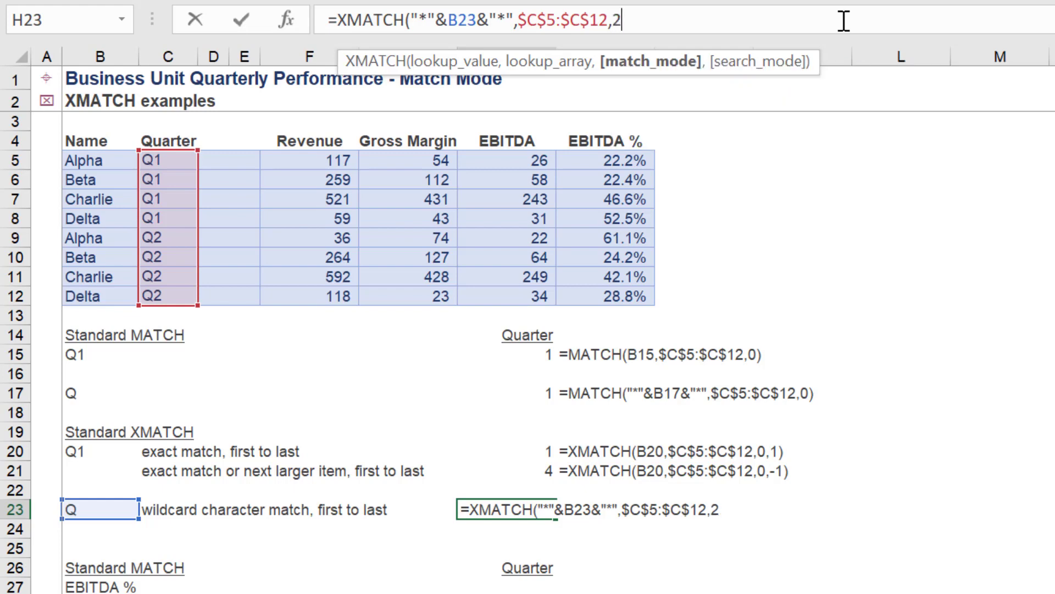
text(,1)
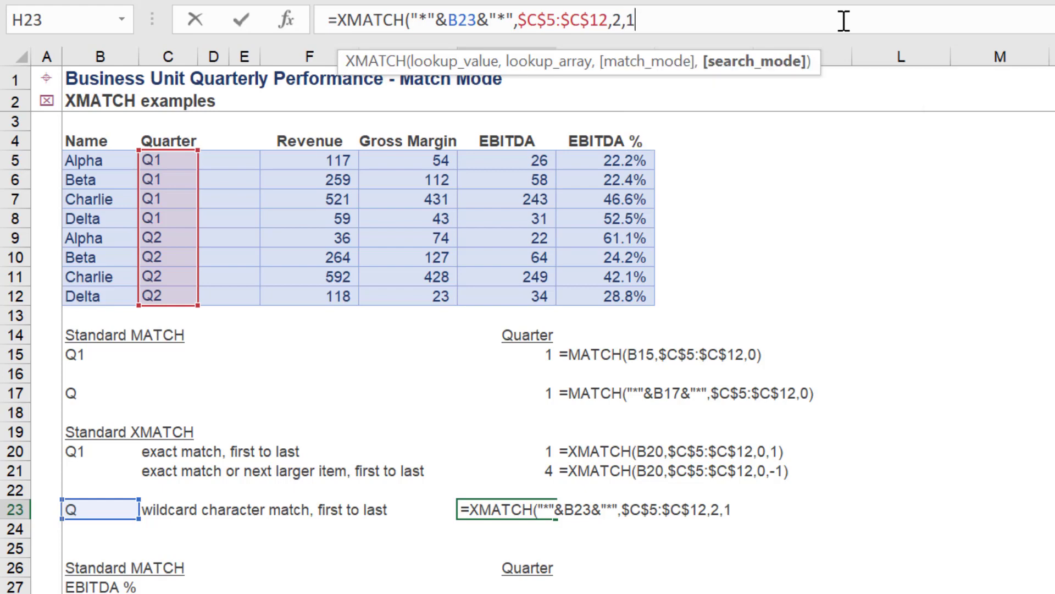
key(Return)
key(Up)
click(844, 21)
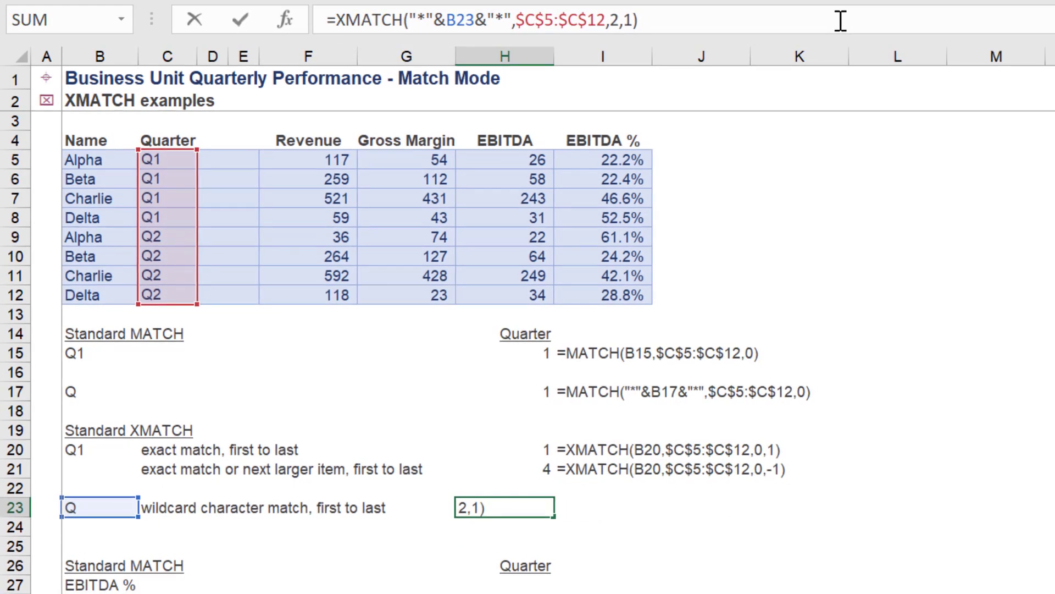
key(Escape)
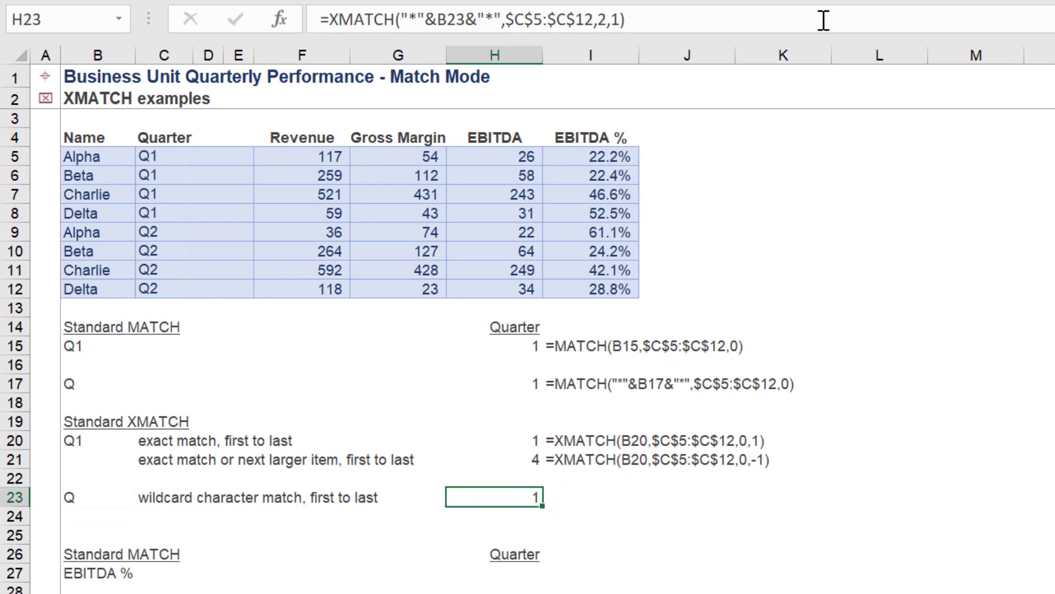
Copy I21's FORMULATEXT formula and paste it into I23
key(Right)
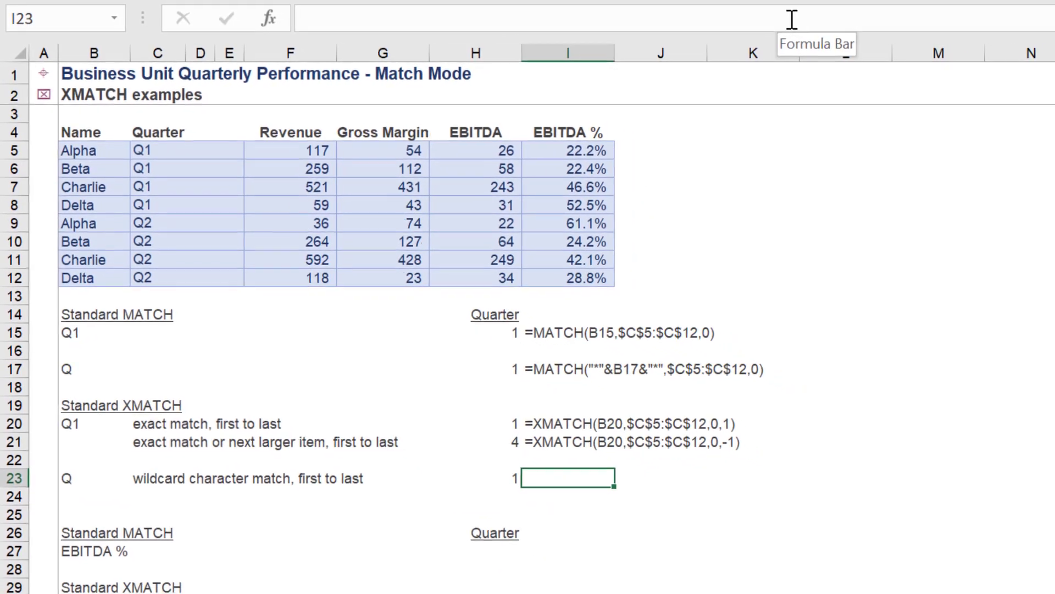
key(Up)
key(Up)
key(ctrl+c)
key(Down)
key(Down)
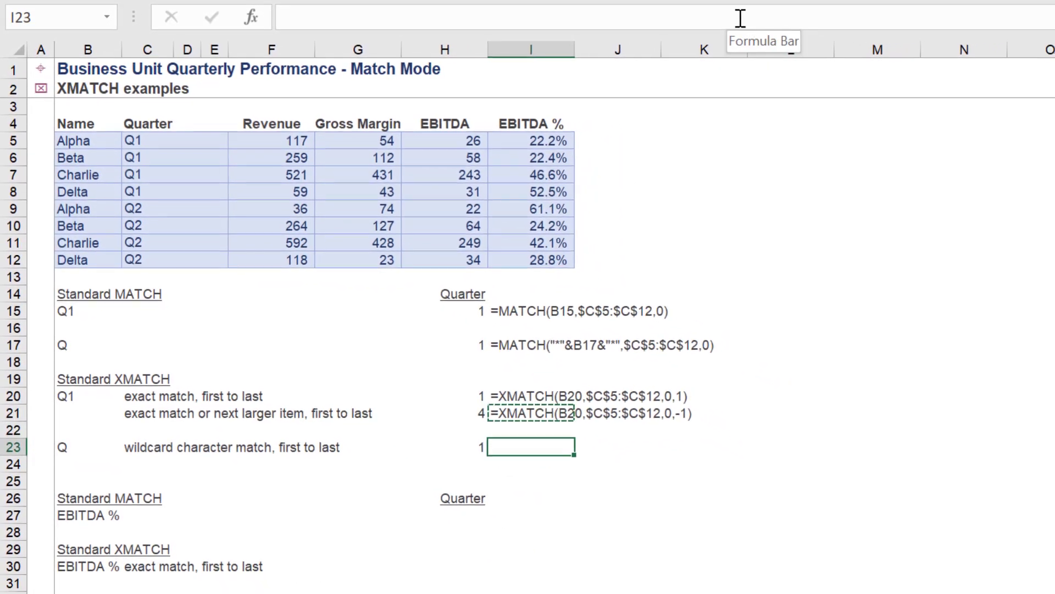
key(ctrl+v)
key(Left)
key(Down)
key(Down)
key(Down)
key(Down)
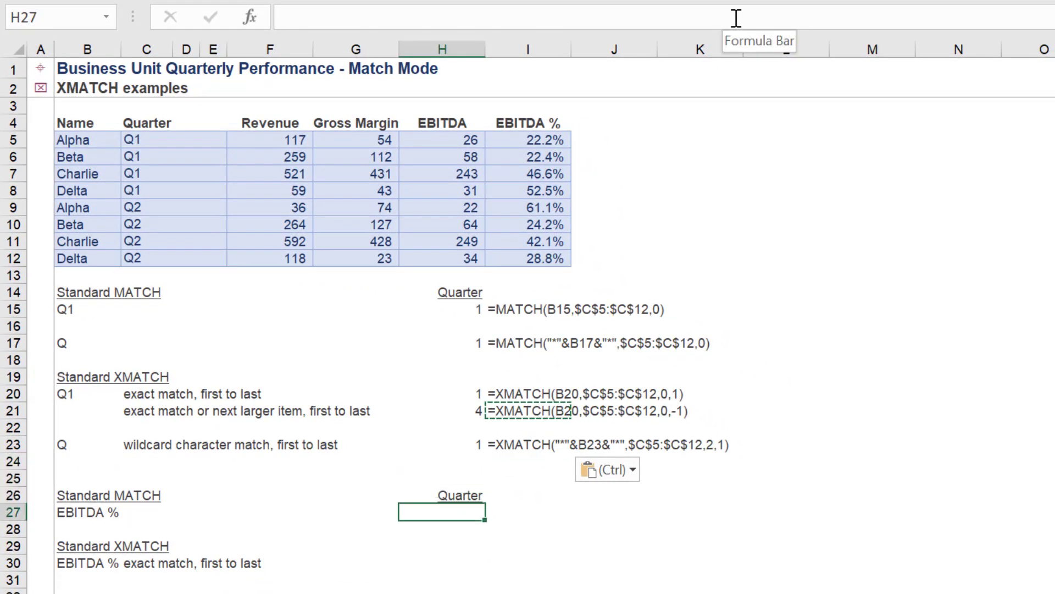
Enter =MATCH(B27,$B$4:$I$4,0) in H27 to locate EBITDA % among the headers, returning 8
text(=m)
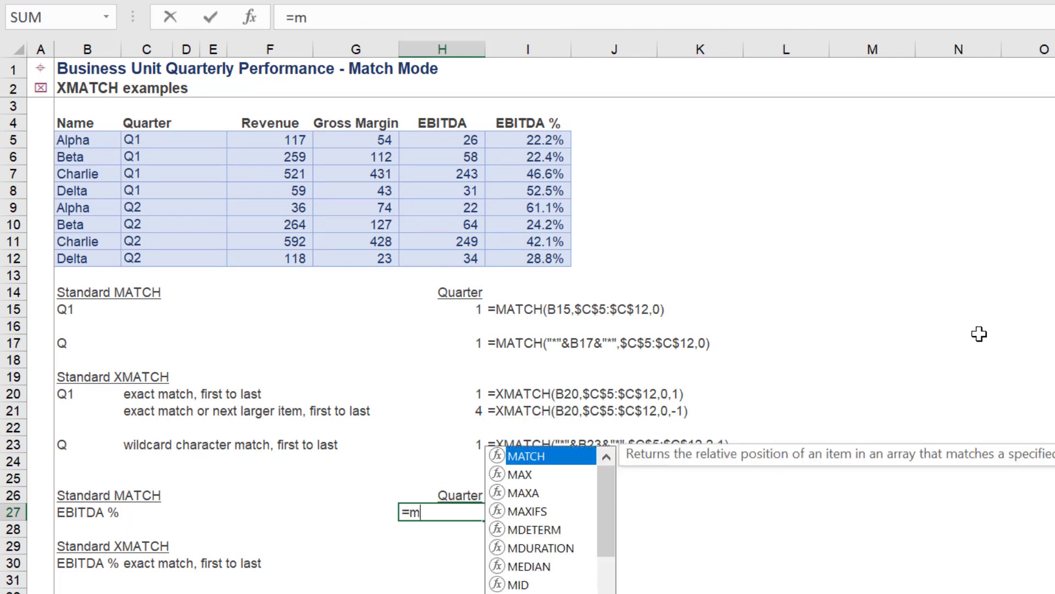
key(Tab)
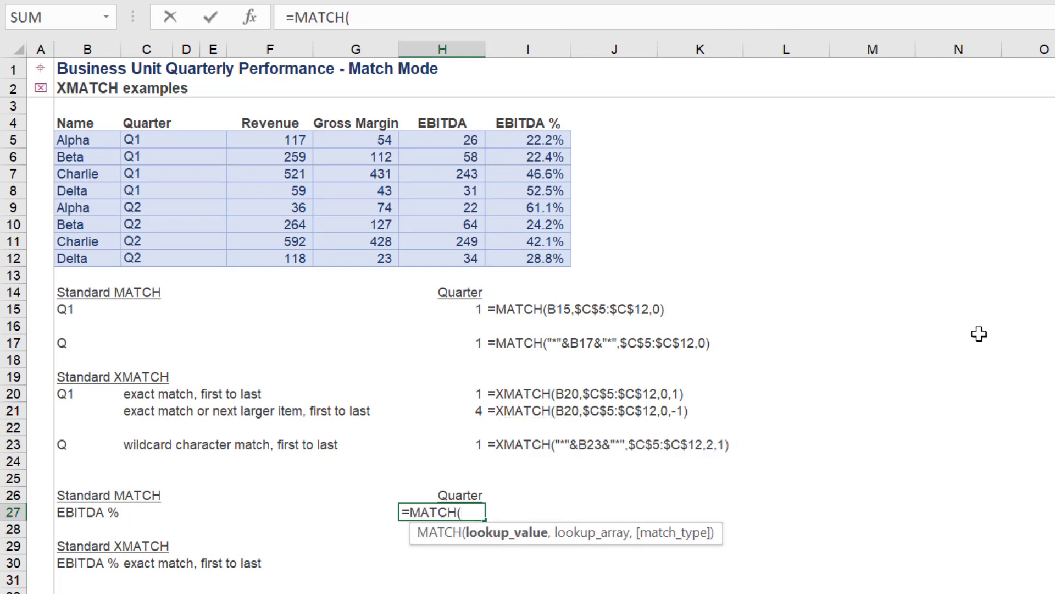
key(Left)
key(Left)
key(Left)
key(Left)
key(Left)
key(Left)
key(Left)
key(Right)
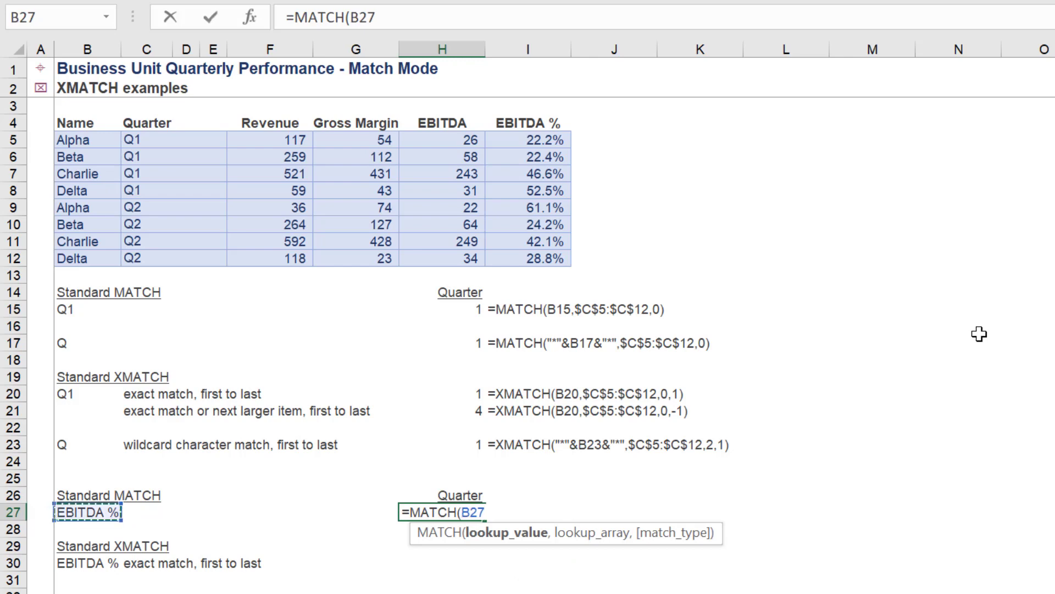
text(,)
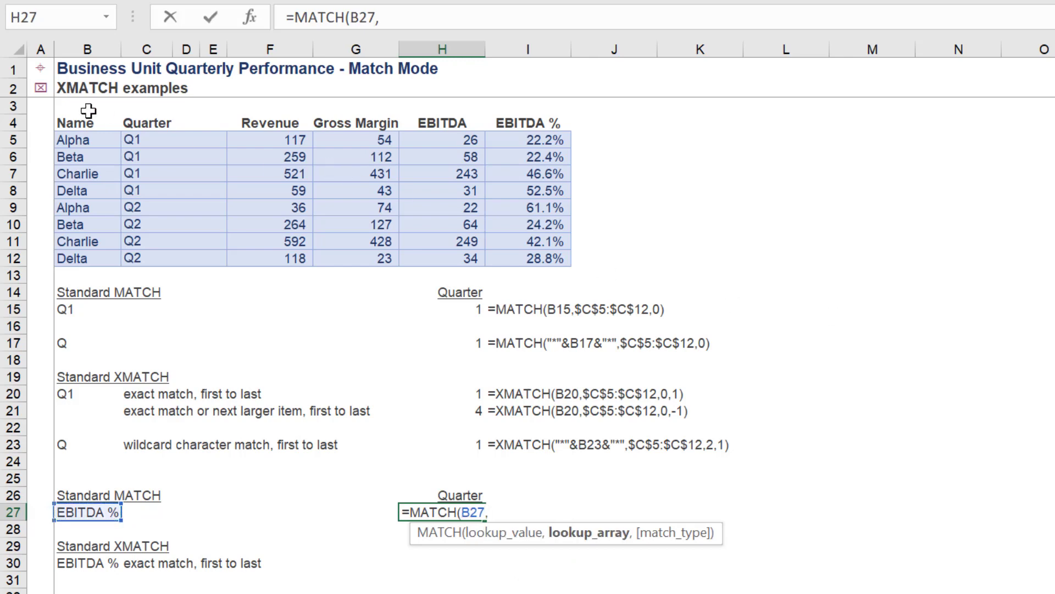
click(67, 120)
drag(148, 111, 538, 116)
key(F4)
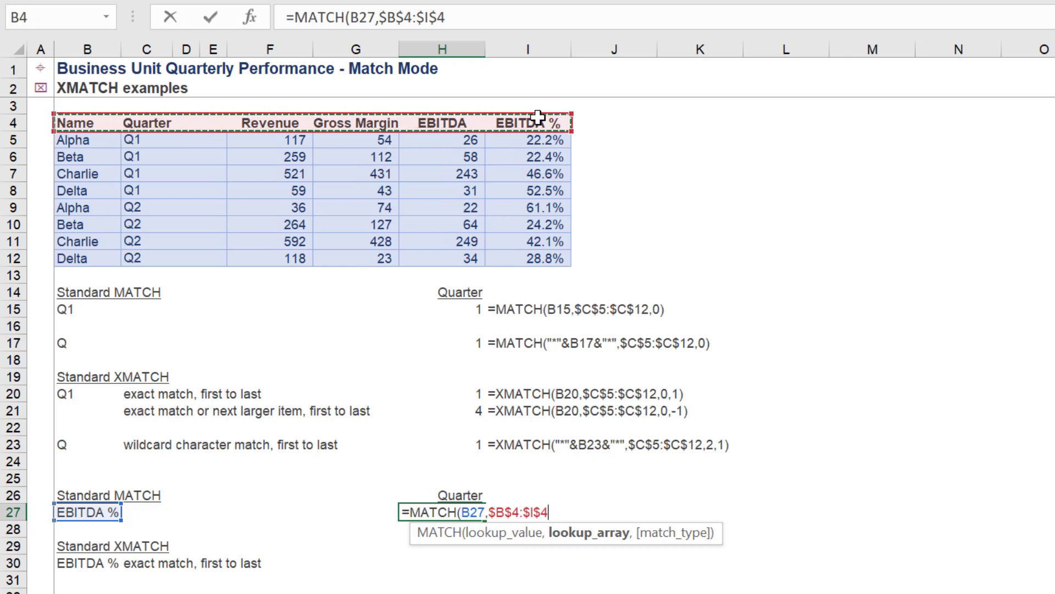
text(,0)
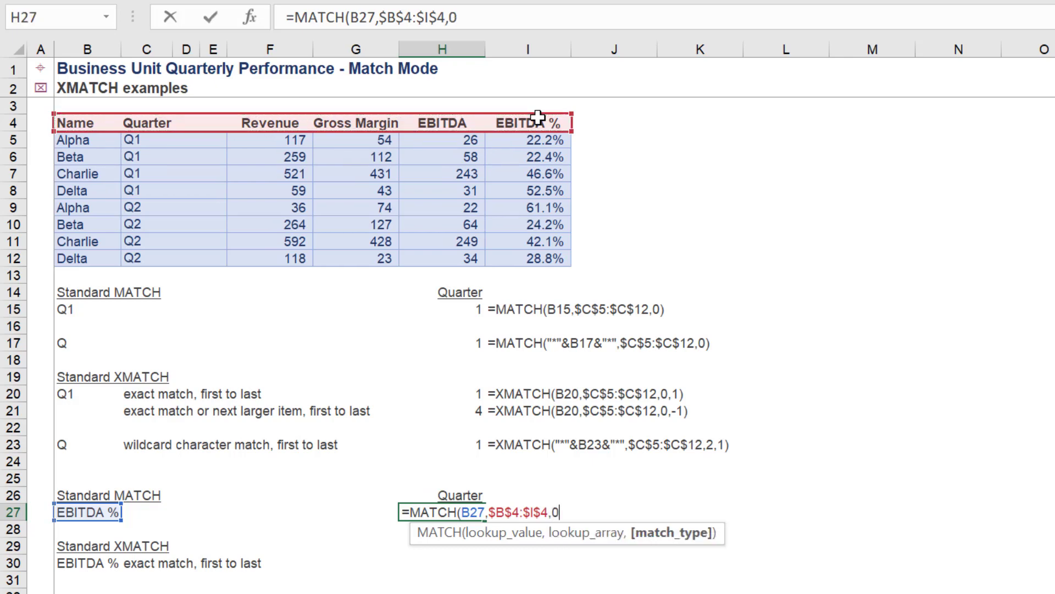
text())
key(Return)
Show H27's formula in I27 with =FORMULATEXT(H27)
key(Up)
key(Right)
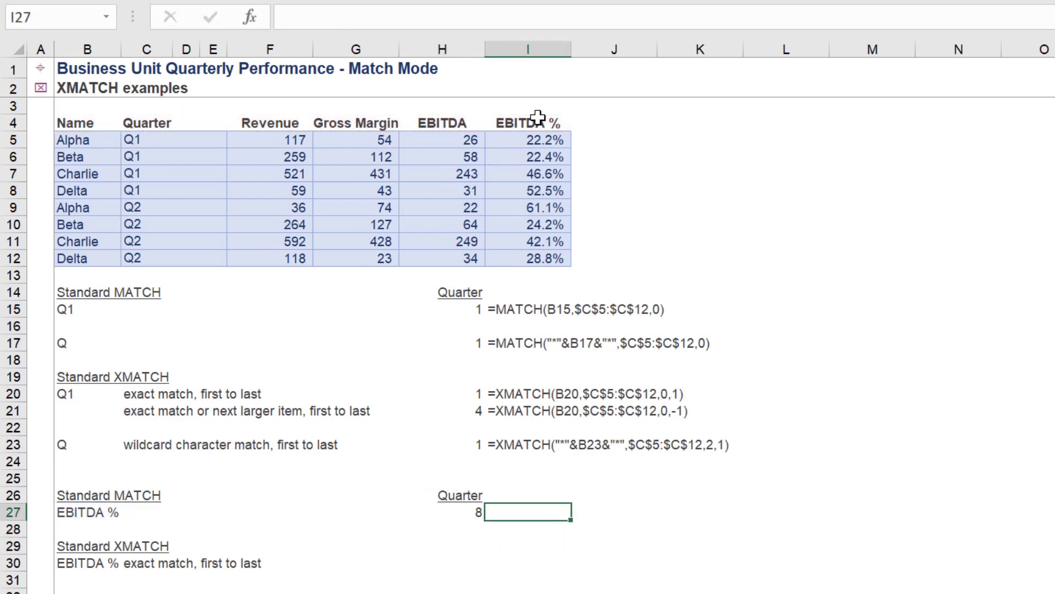
text(=fo)
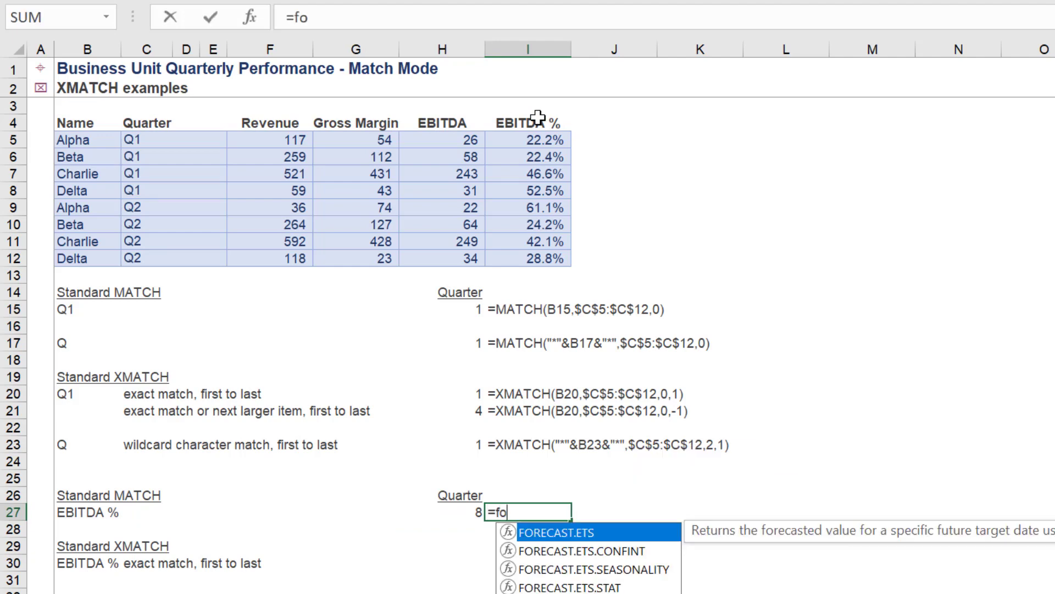
text(rm)
key(Tab)
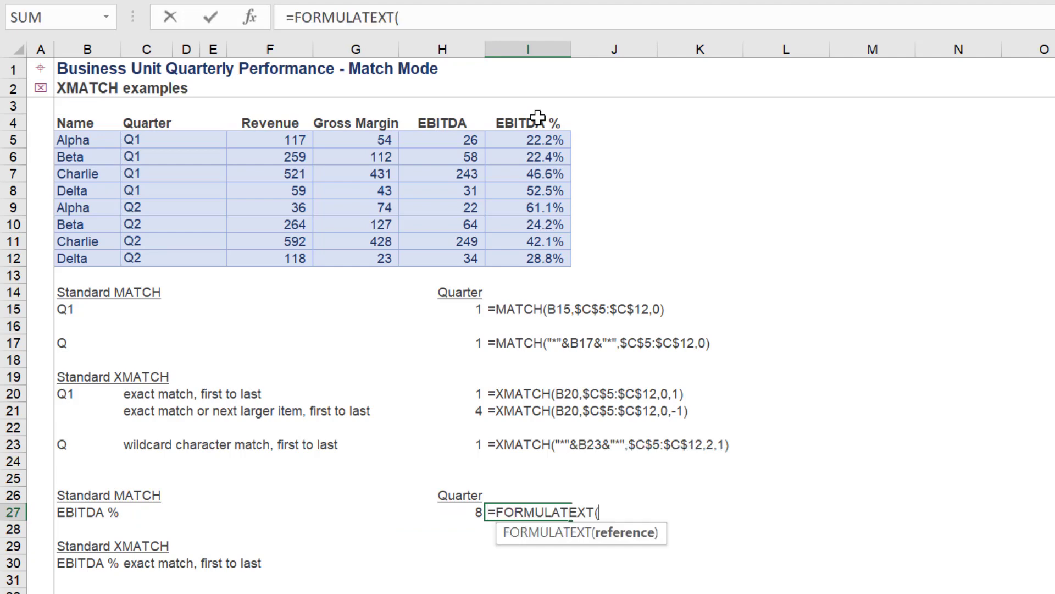
key(Left)
key(Return)
key(Left)
key(Down)
key(Down)
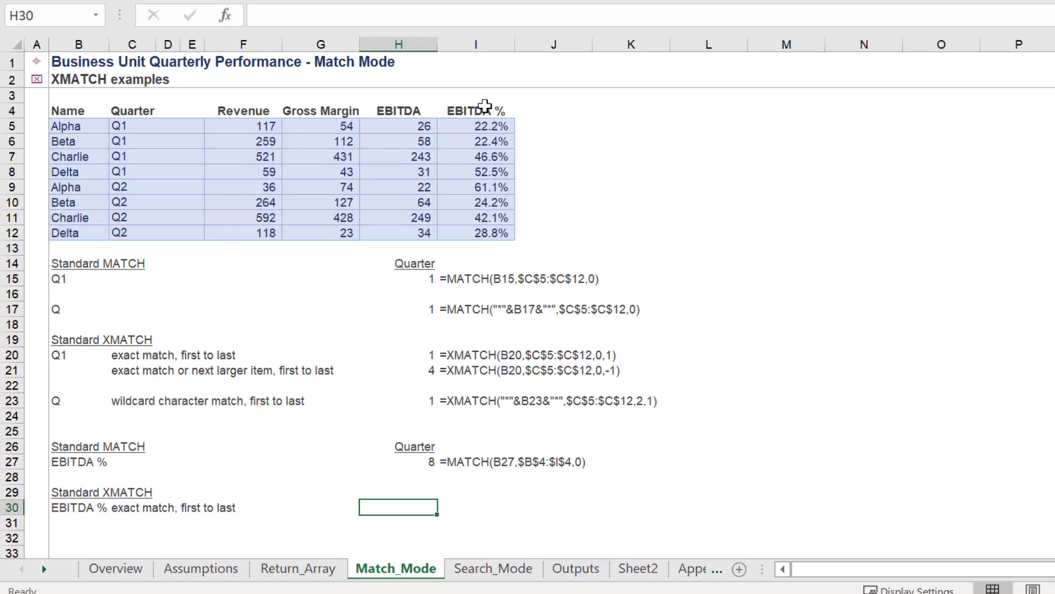
Enter =XMATCH(B30,$B$4:$I$4,0,1) in H30, returning 8 for EBITDA %
text(=xm)
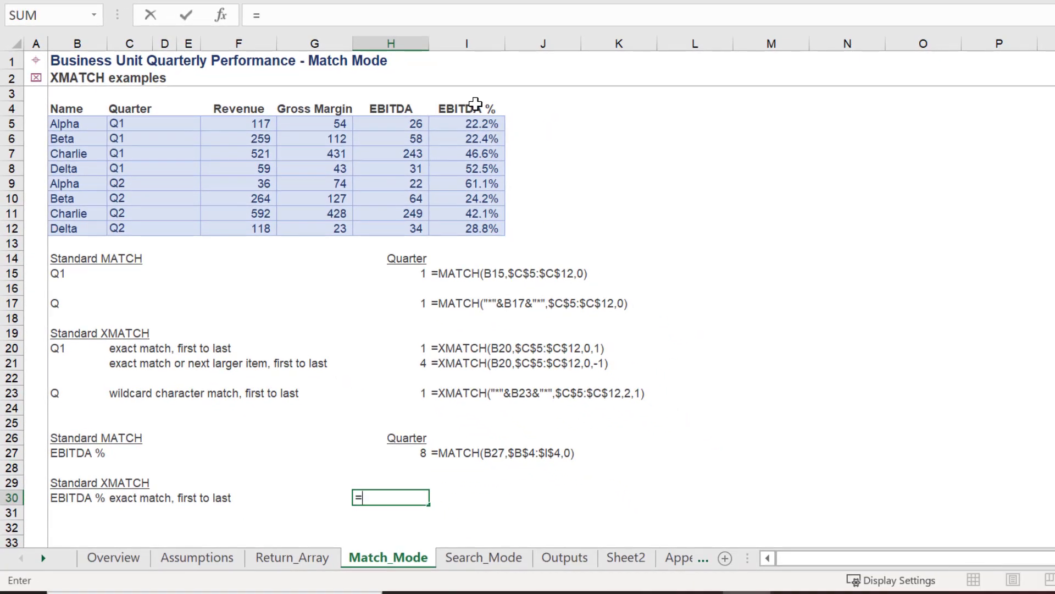
key(Tab)
key(Left)
key(Left)
key(Left)
key(Left)
key(Left)
key(Left)
key(Left)
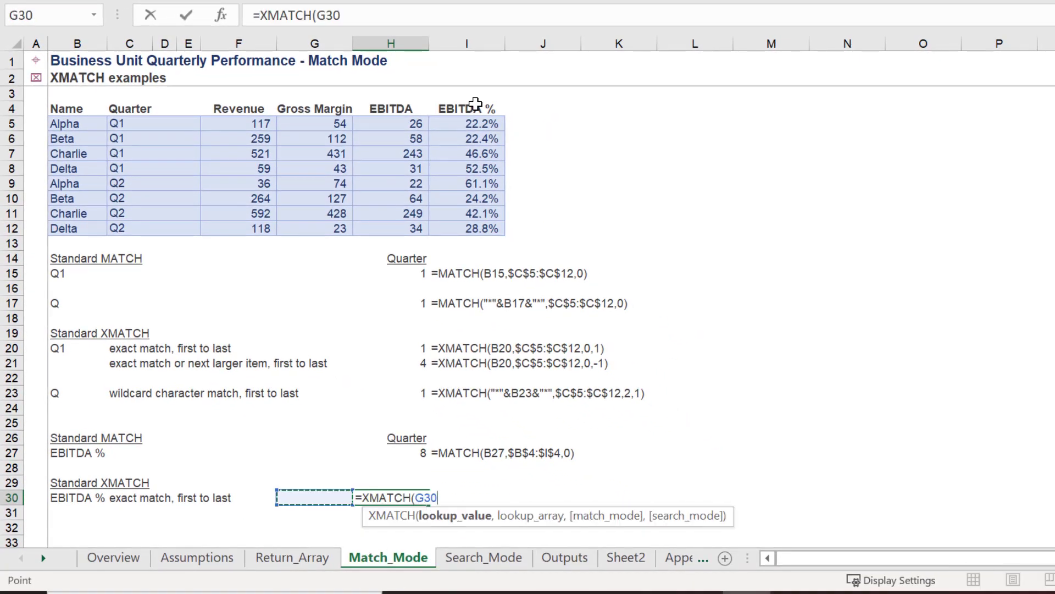
key(Right)
text(,)
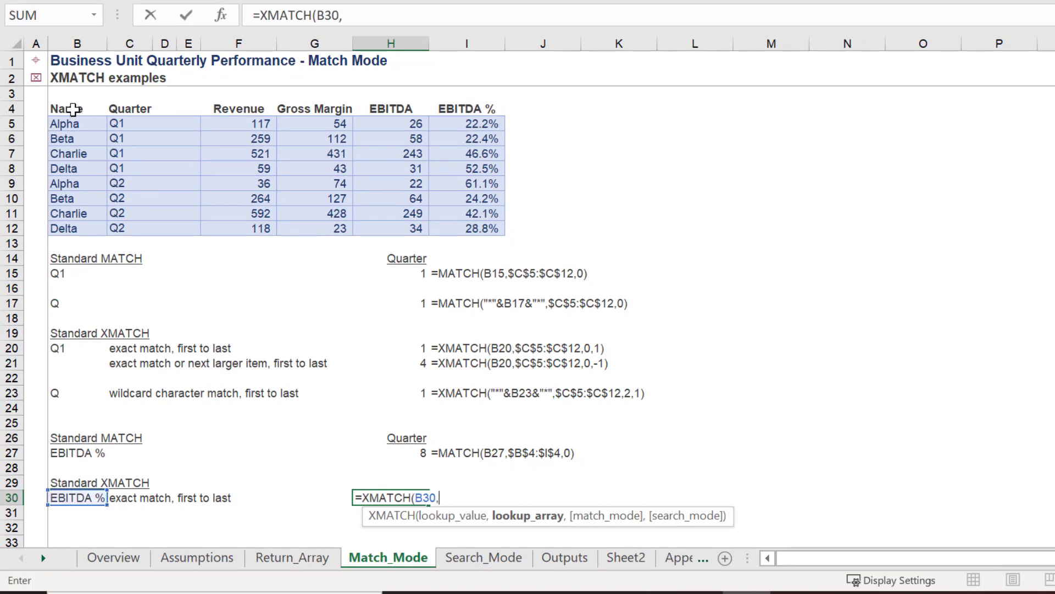
drag(74, 109, 445, 111)
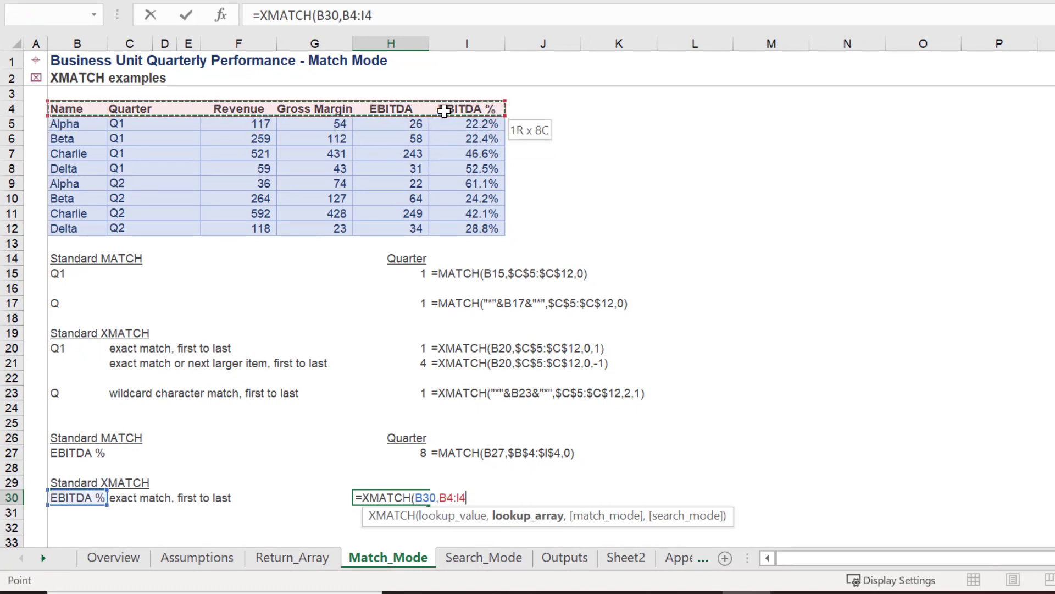
key(F4)
text(,)
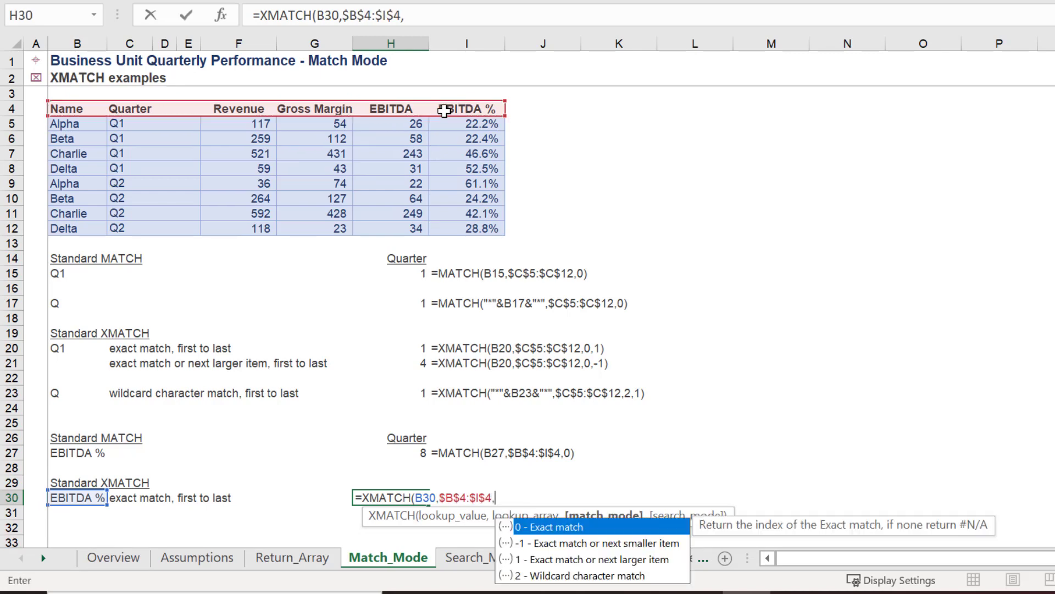
text(0,)
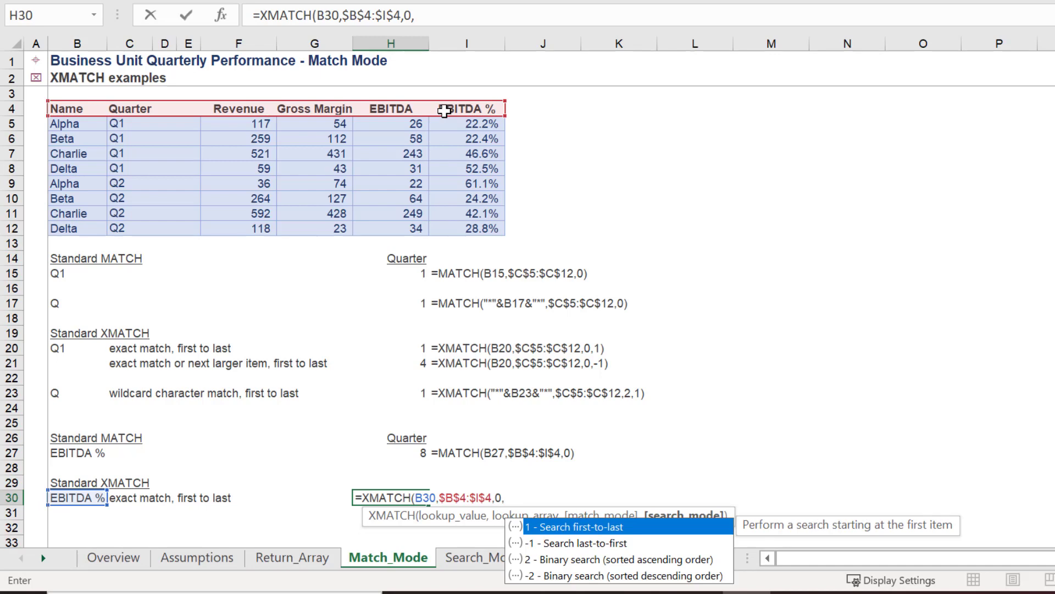
text(1))
key(Return)
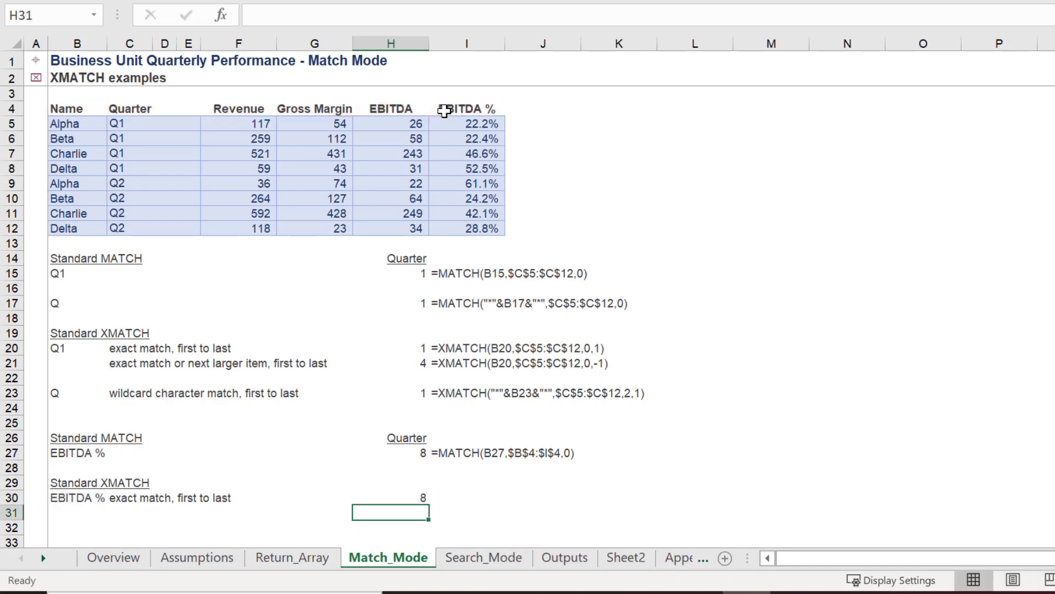
Copy I27's FORMULATEXT into I30, check H30's formula, and move to the Search_Mode sheet
key(Up)
key(Right)
key(Up)
key(Up)
key(Up)
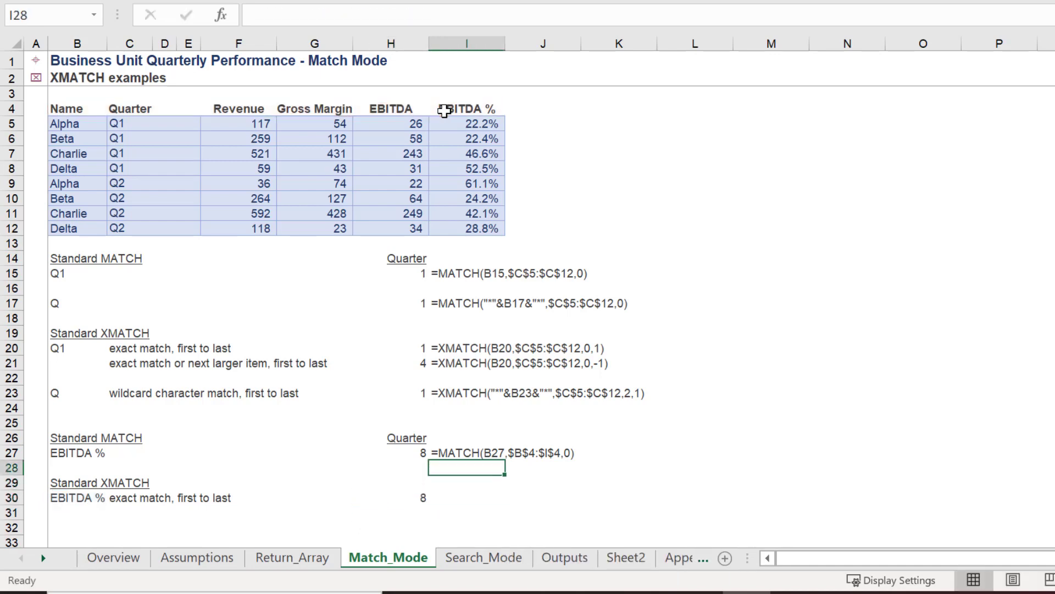
key(Down)
key(Down)
text(=FORMULATEXT(H30))
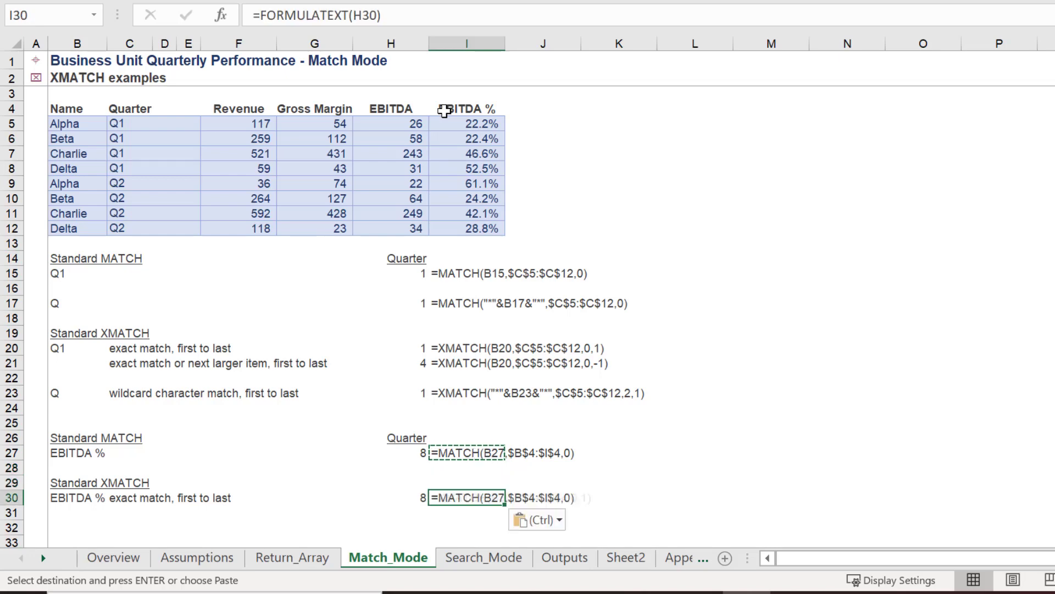
key(Left)
click(474, 12)
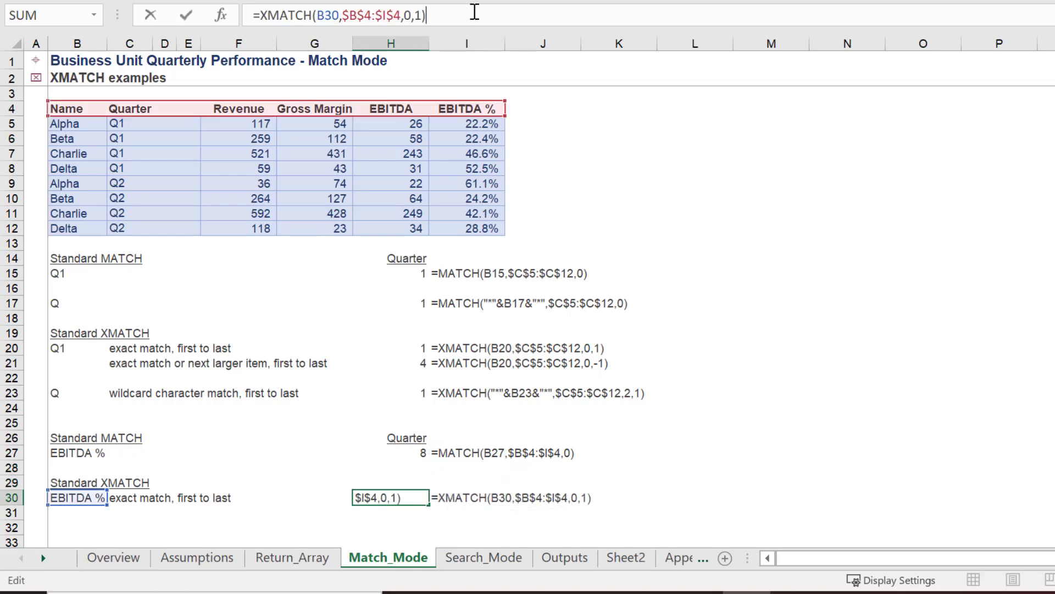
key(ctrl+Return)
key(ctrl+Page_Down)
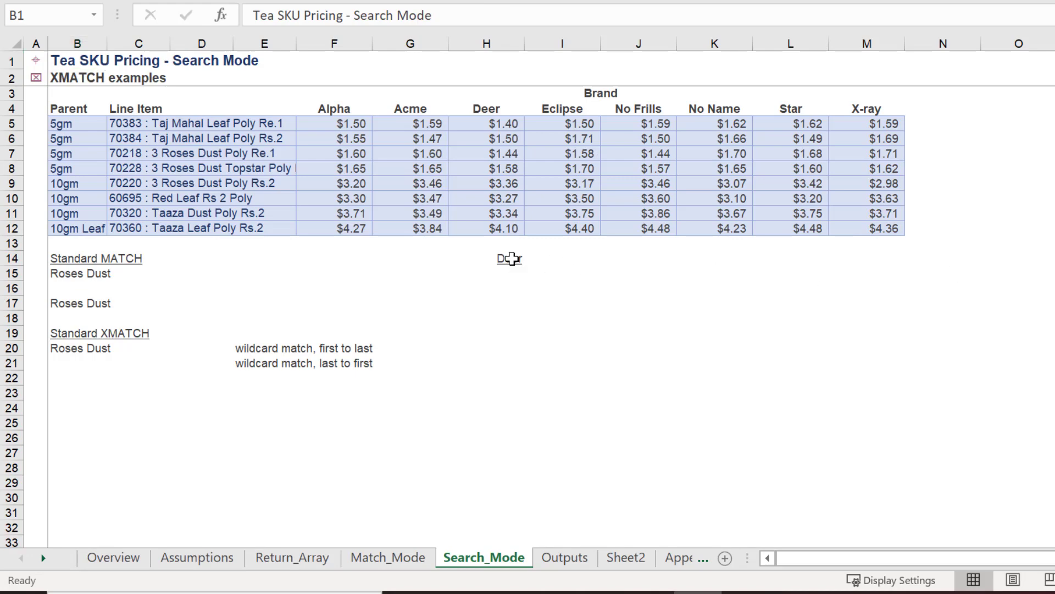
Start a wildcard MATCH in H15 with lookup text "*"&B15&"*" and an absolute Line Item range
click(503, 278)
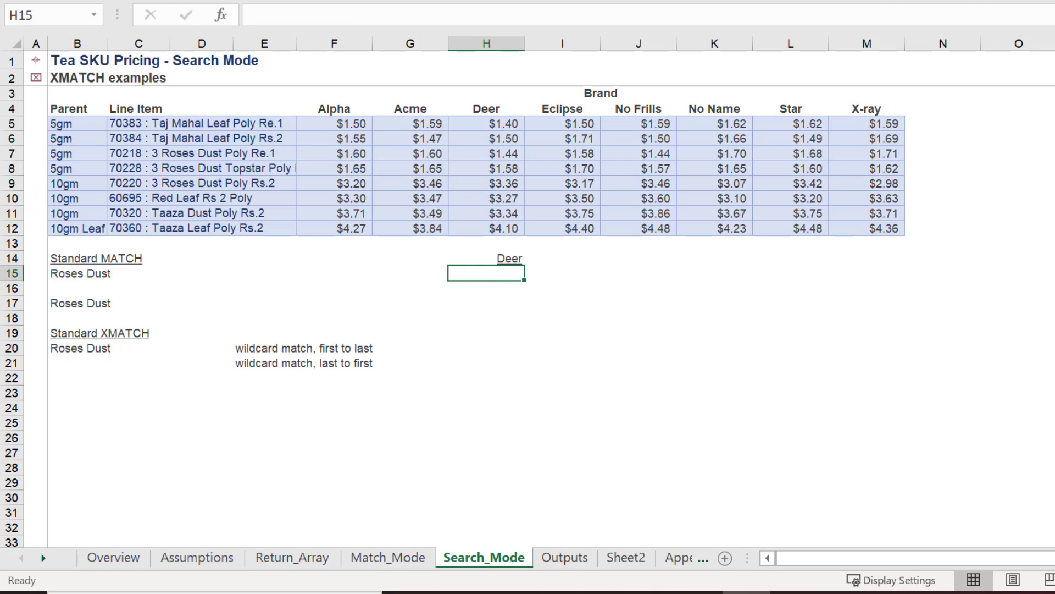
text(=ma)
key(Tab)
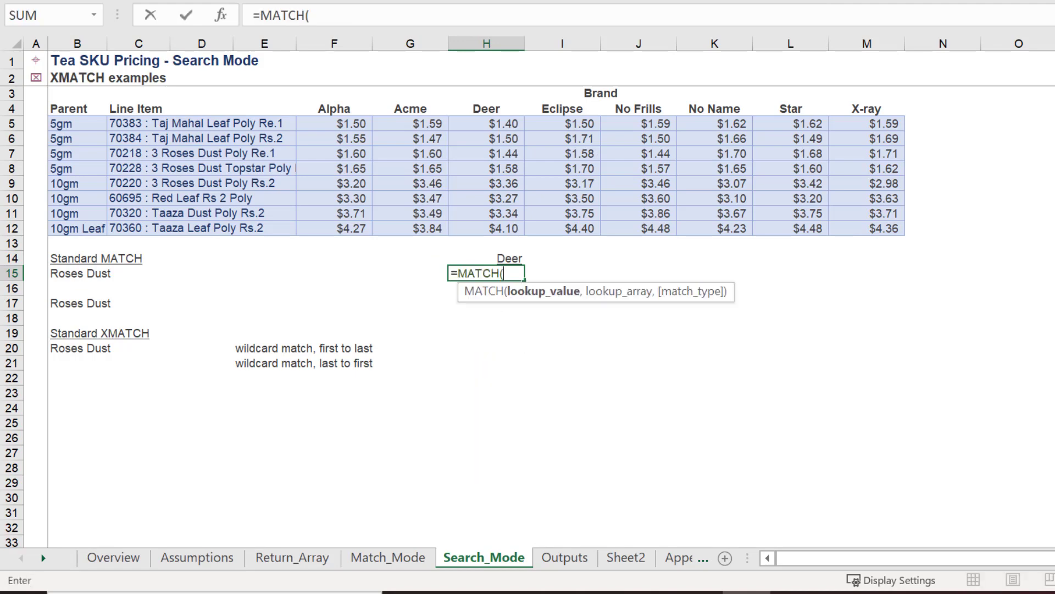
text("*"&)
click(55, 274)
text(&"*")
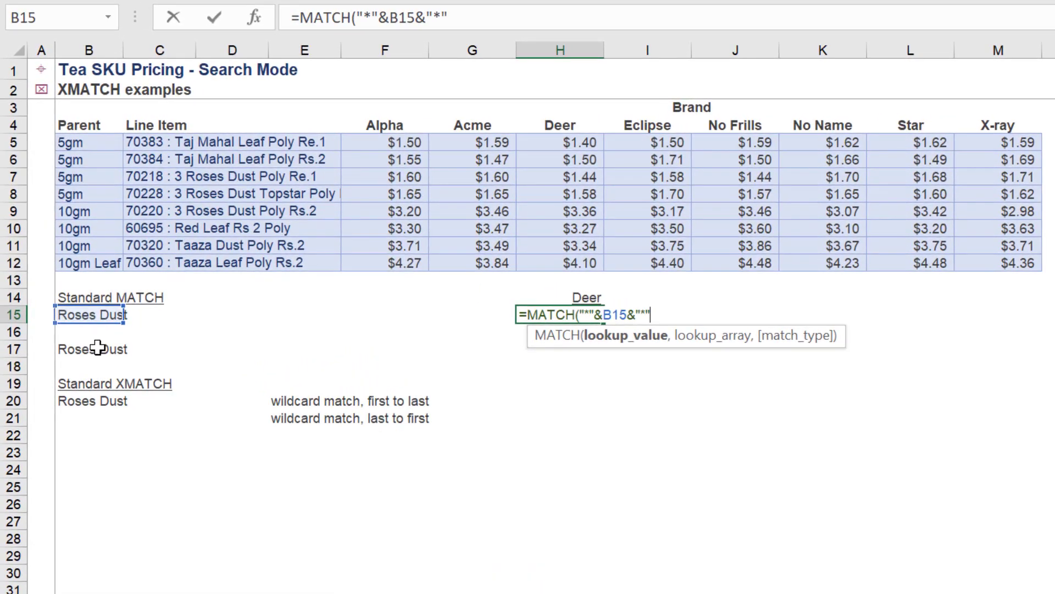
text(,)
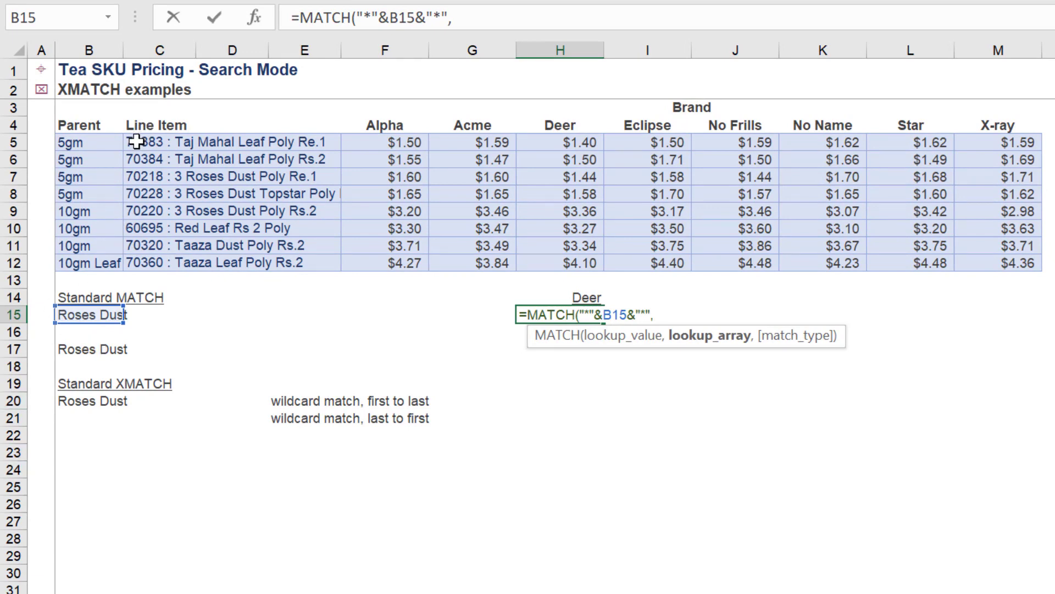
drag(136, 141, 142, 259)
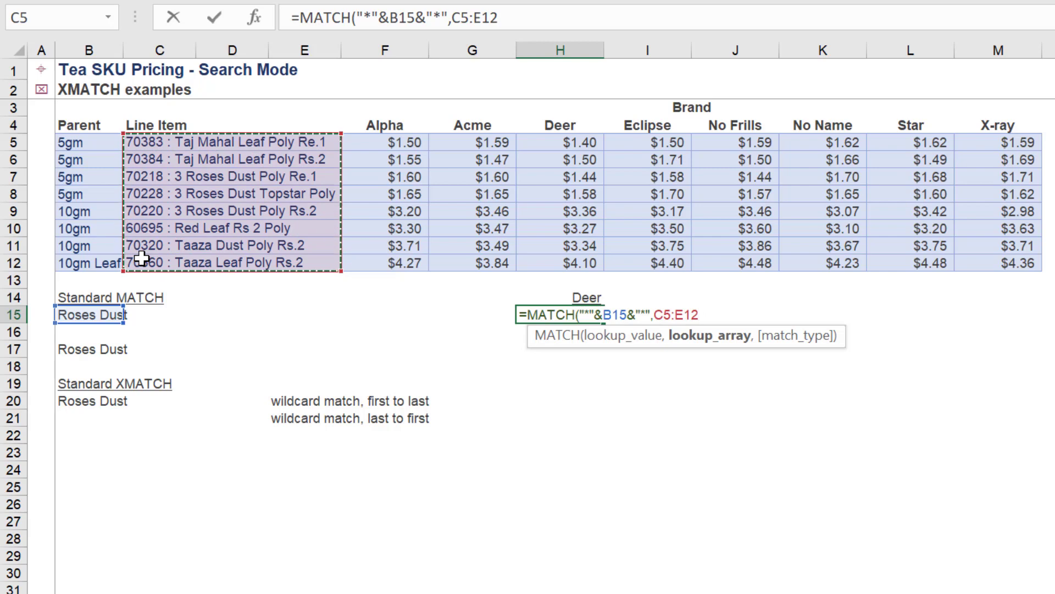
key(F4)
Fix the range to $C$5:$C$12 and use exact match type 0, returning 3
click(506, 18)
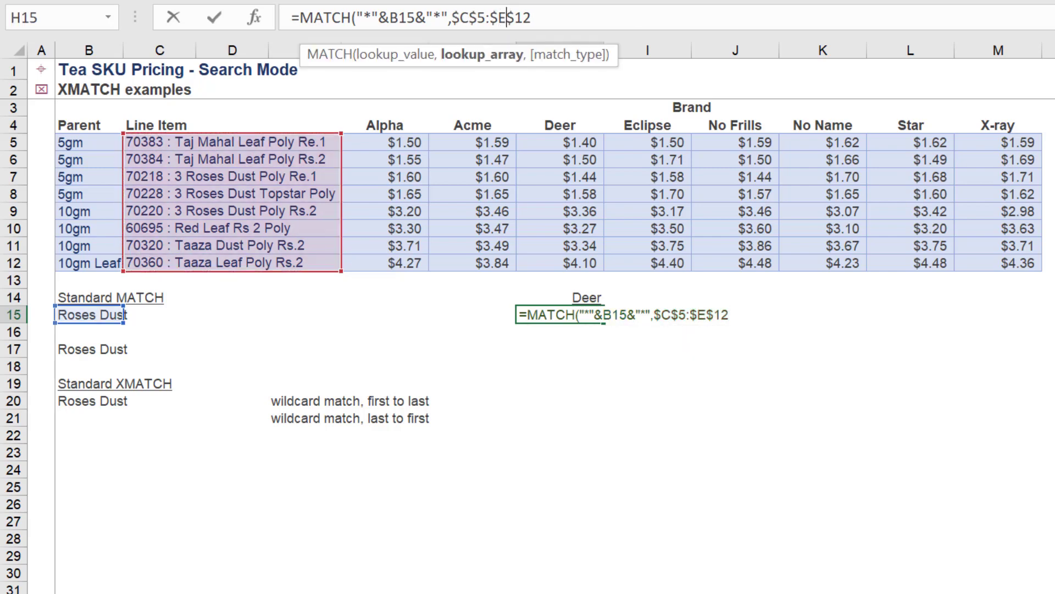
key(BackSpace)
text(C)
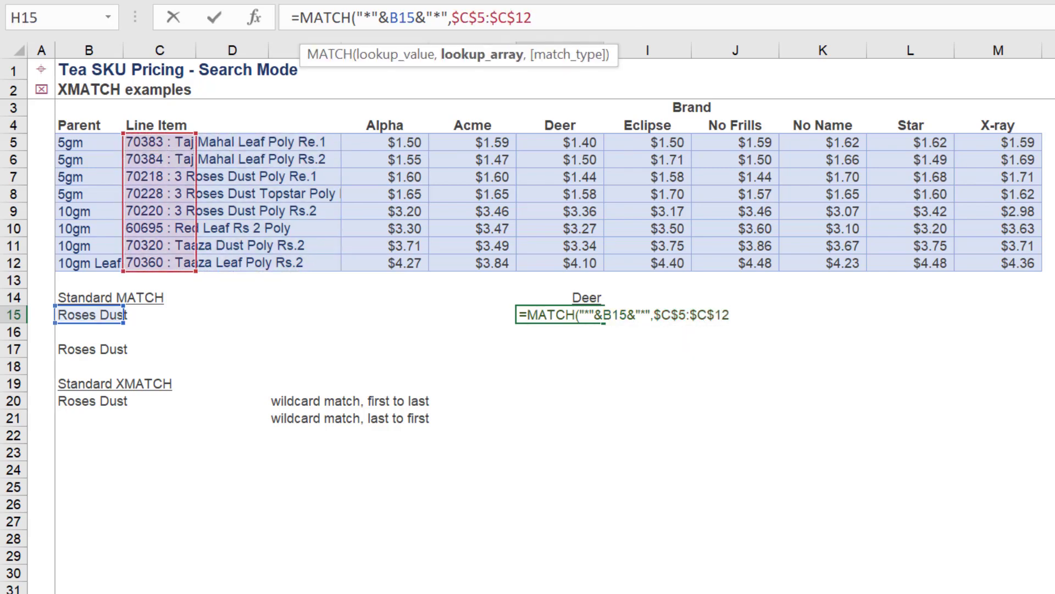
click(683, 18)
text(,)
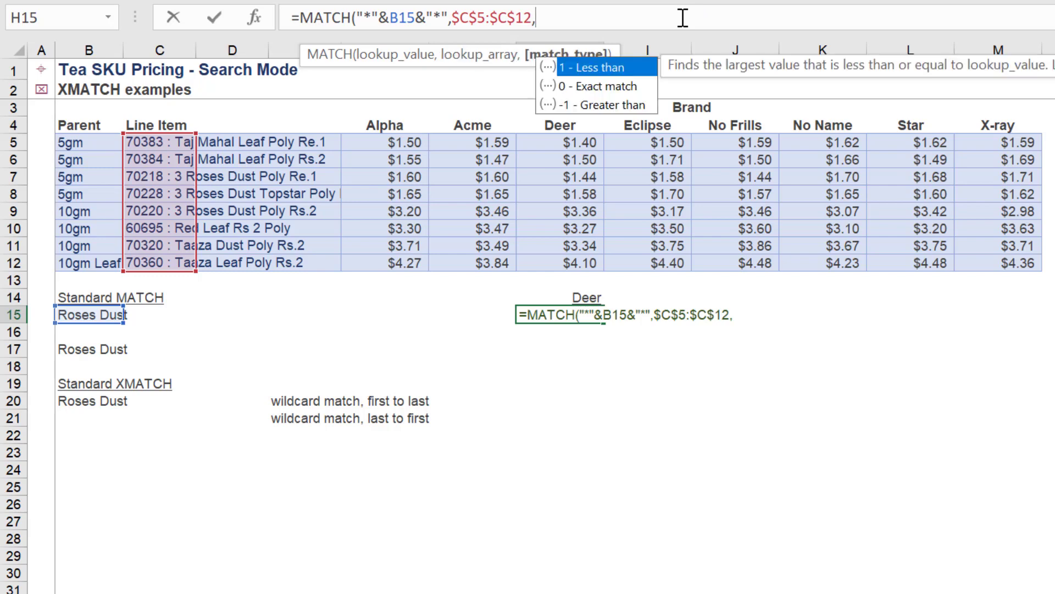
key(Down)
key(Tab)
key(Return)
Show H15's formula in I15 with =FORMULATEXT(H15)
key(Right)
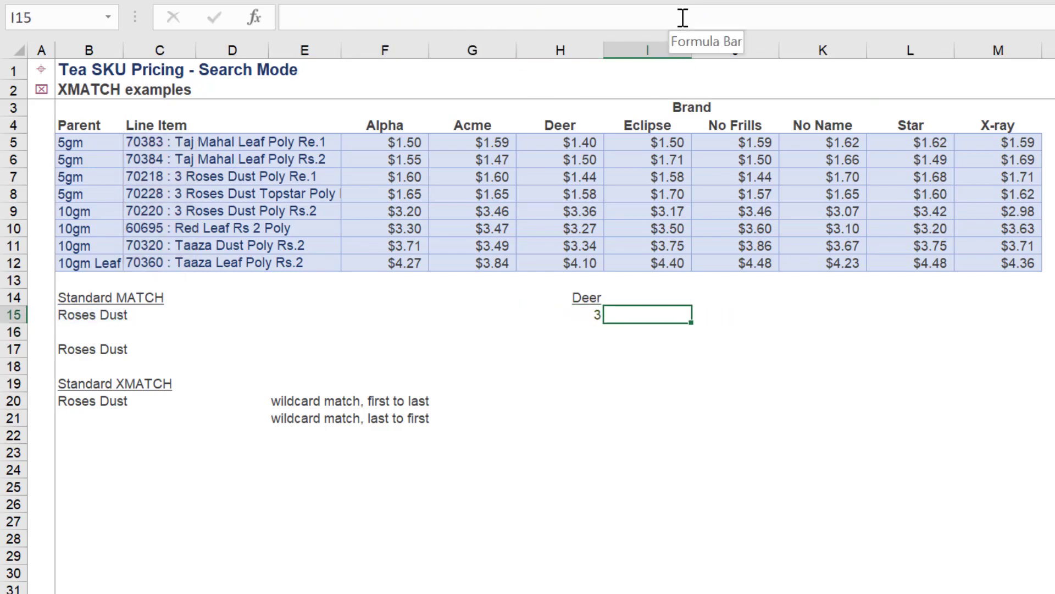
text(=fo)
text(r)
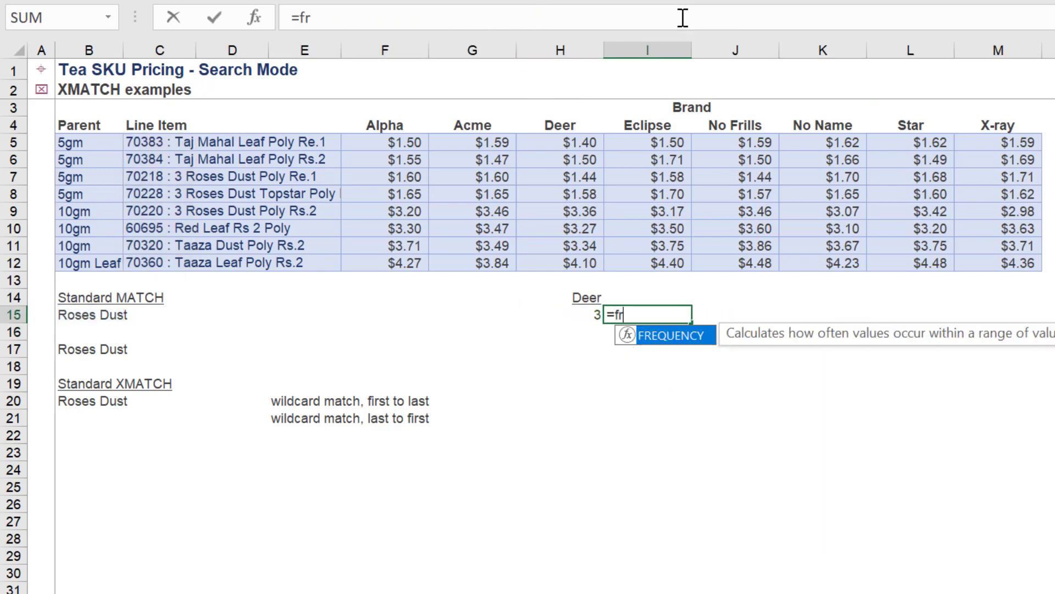
key(BackSpace)
text(orm)
key(Tab)
key(Left)
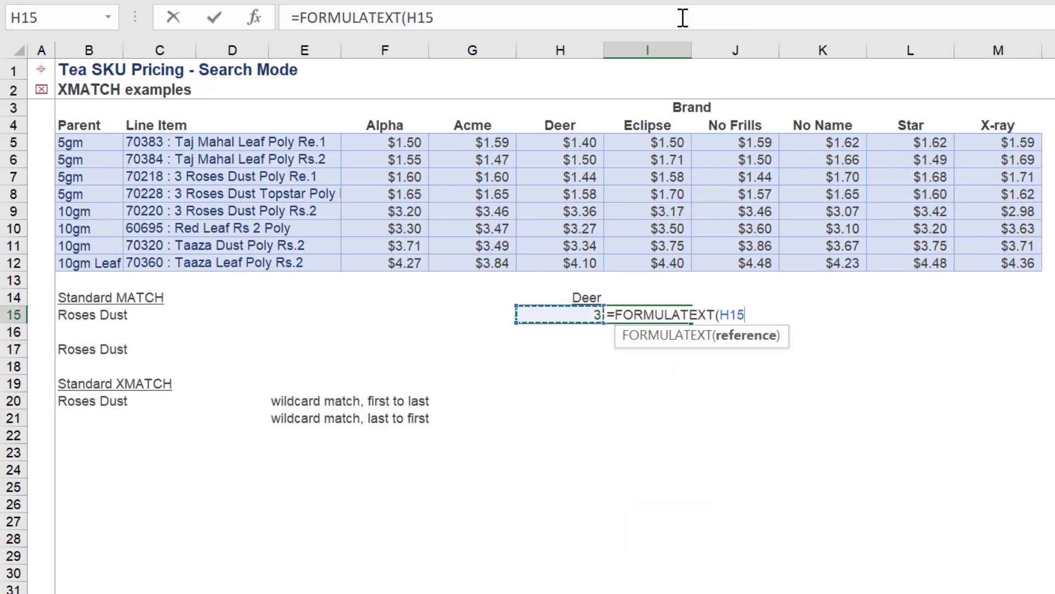
key(Return)
key(Up)
key(Left)
click(683, 18)
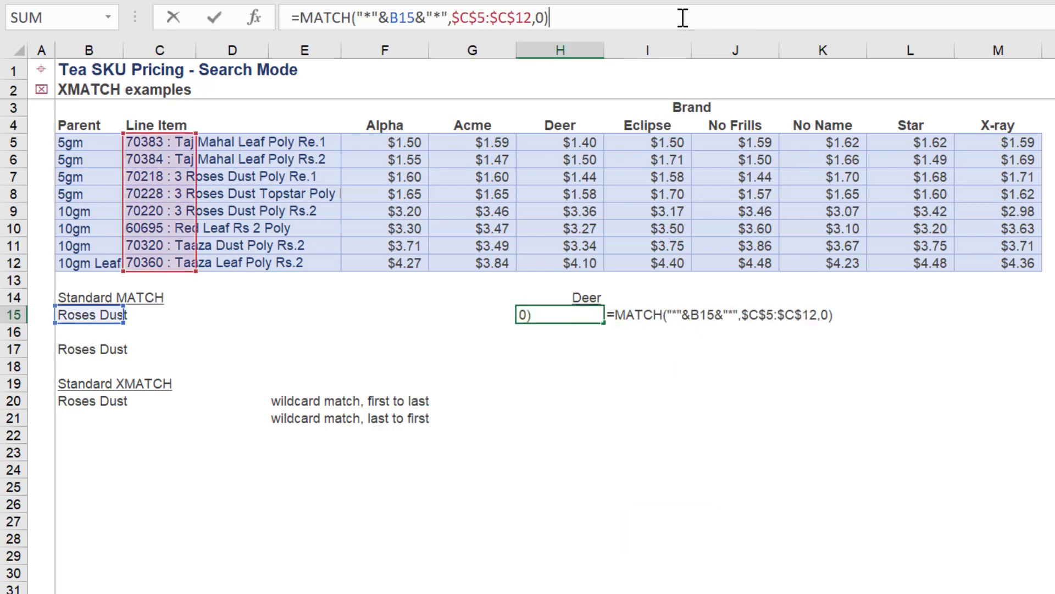
Enter =MATCH(B17,$C$5:$C$12,1) in H17 as an approximate match, returning 8
key(Escape)
key(Down)
key(Down)
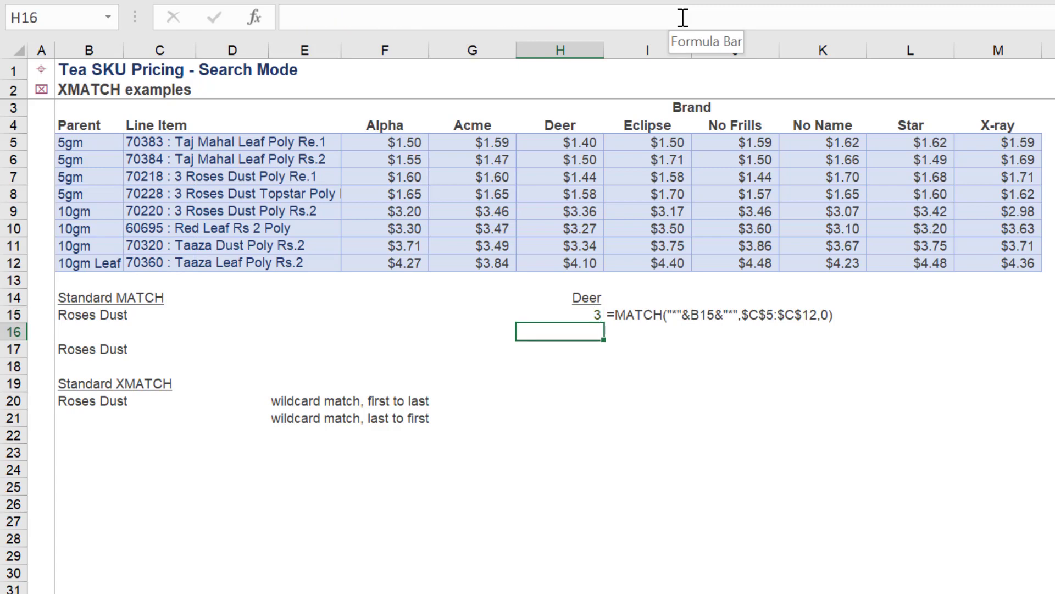
text(=mat)
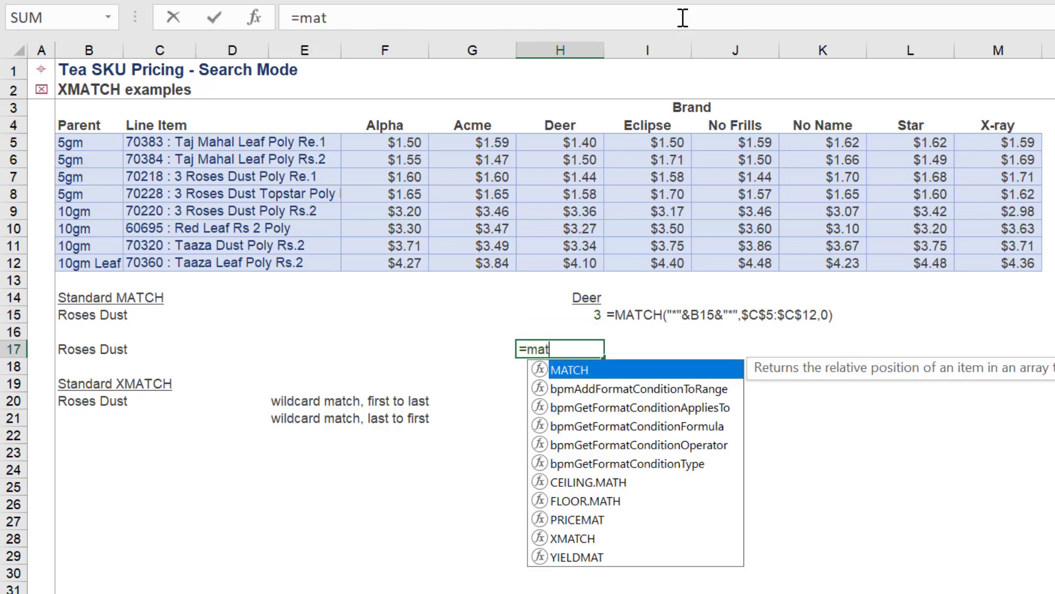
key(Tab)
key(Left)
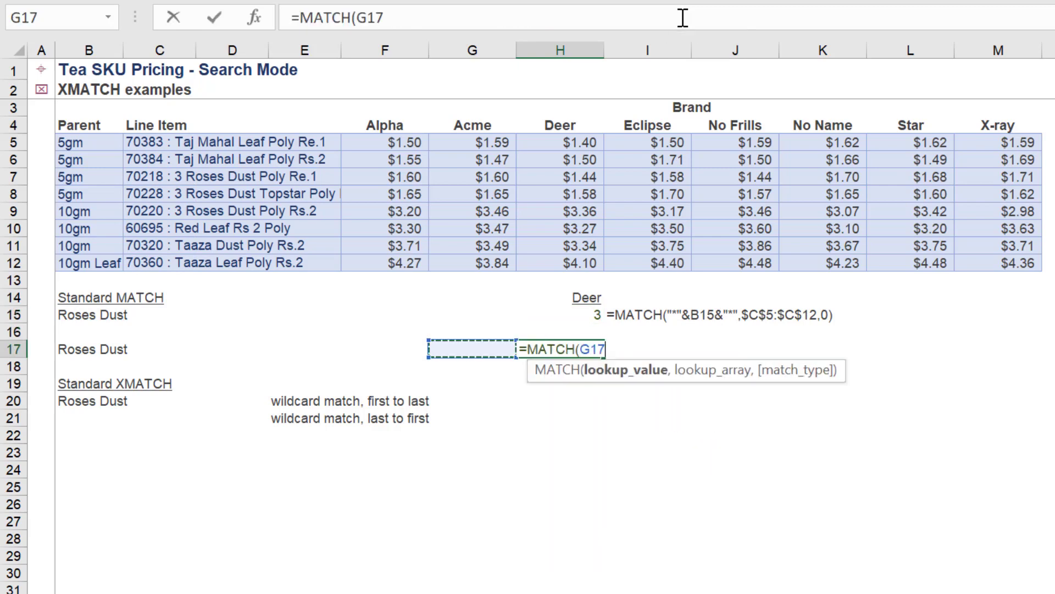
key(ctrl+Left)
text(,)
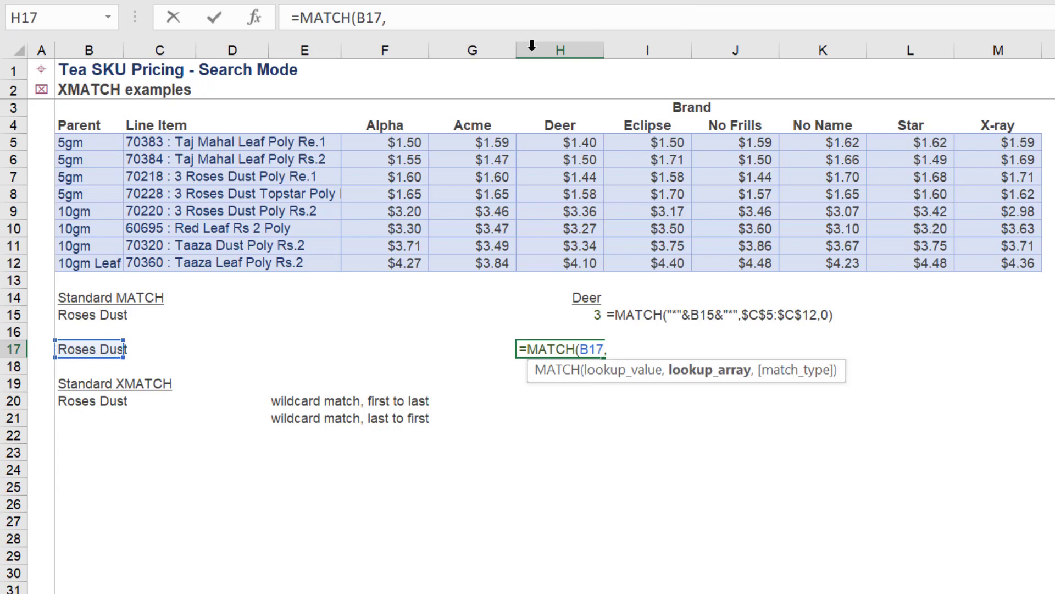
drag(142, 136, 143, 266)
key(F4)
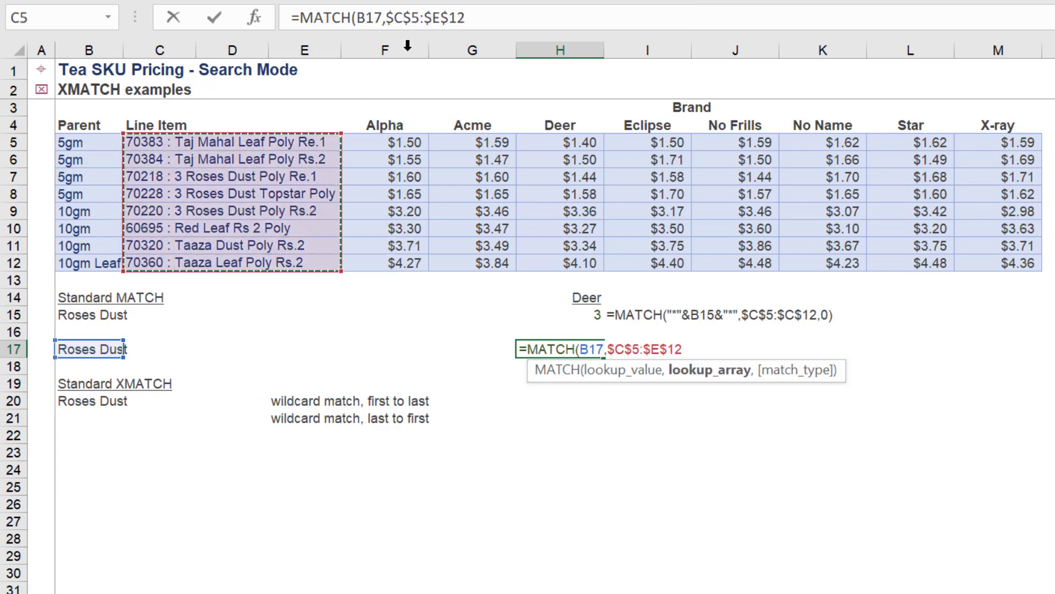
click(433, 19)
key(BackSpace)
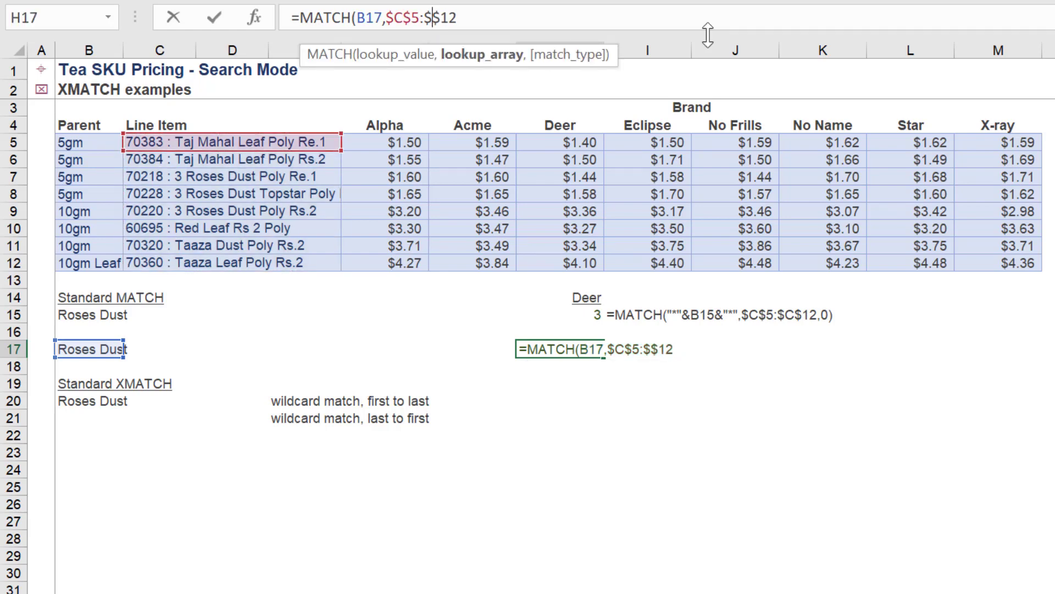
text(C$12)
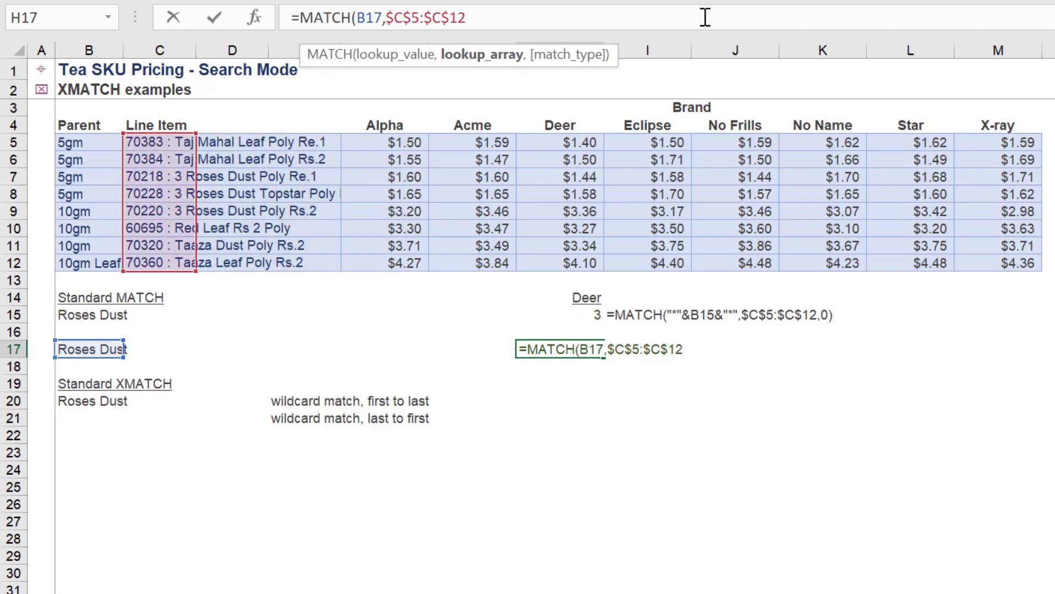
text(,)
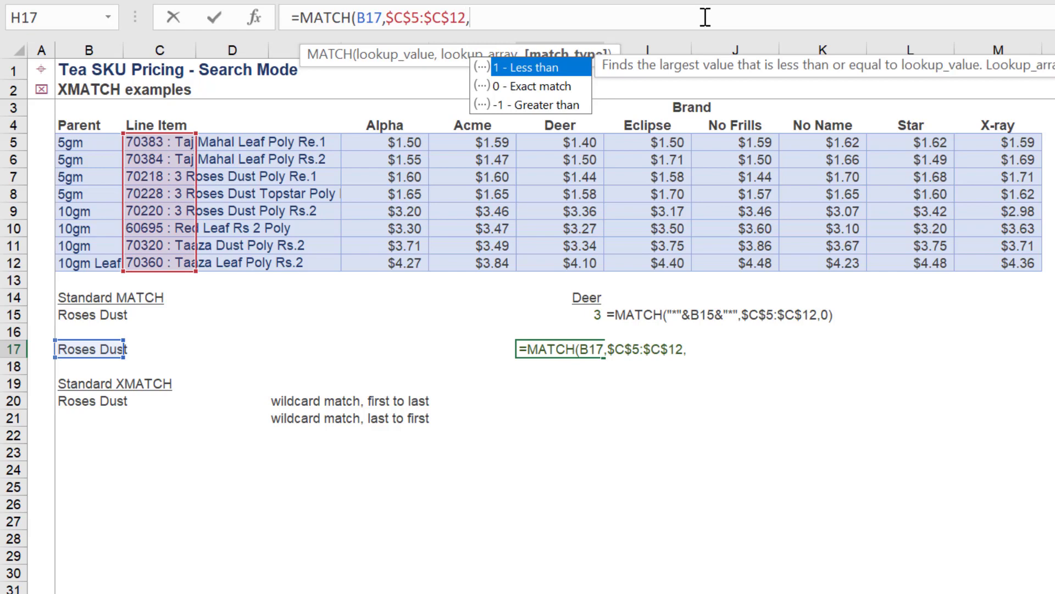
text(1)
key(Return)
Check H17's formula and show it in I17 with =FORMULATEXT(H17)
key(Up)
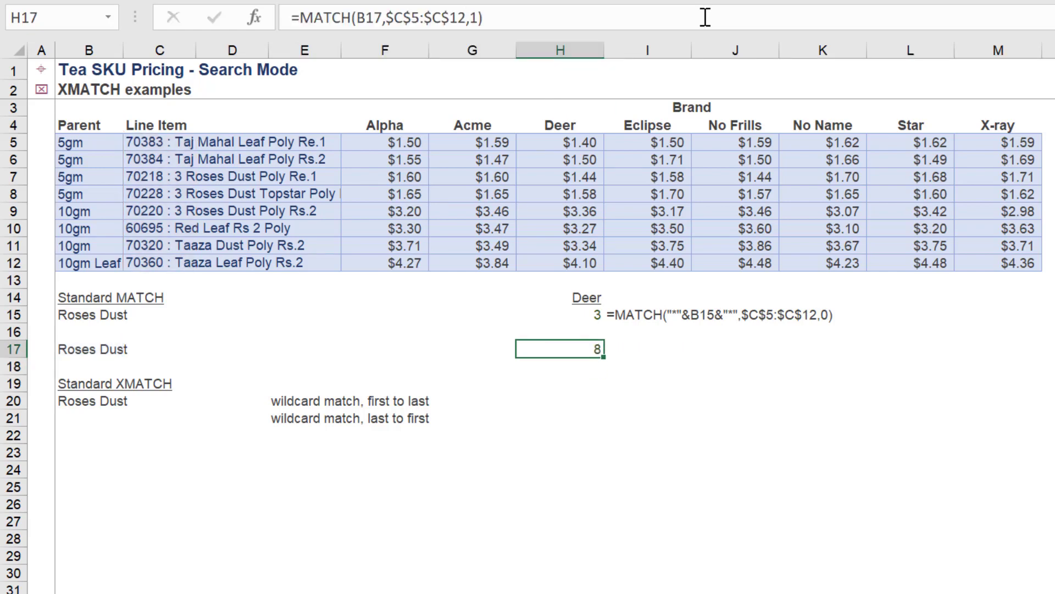
click(705, 18)
key(Escape)
key(Right)
text(=form)
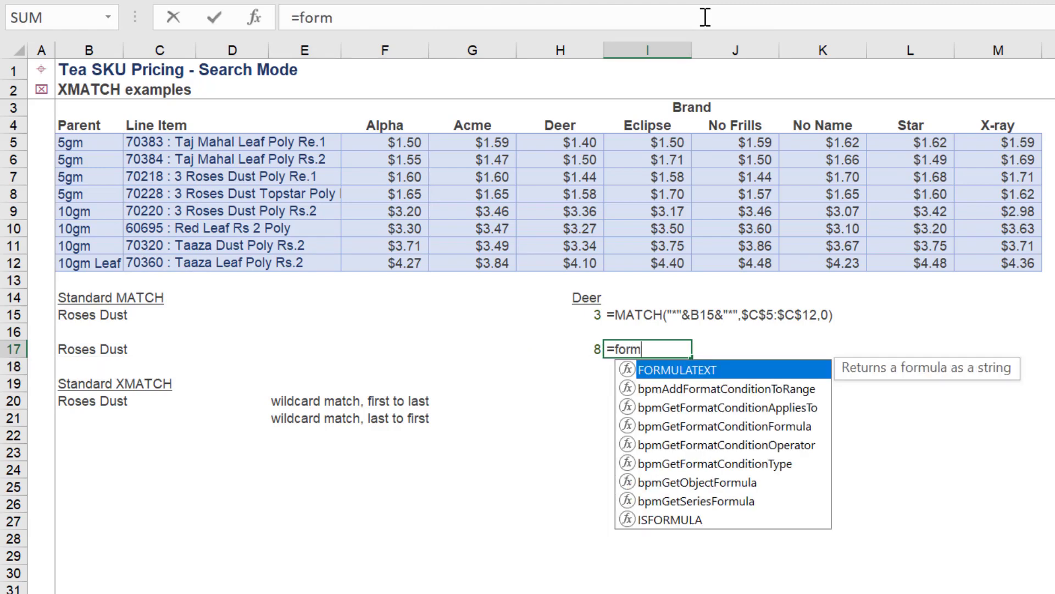
key(Tab)
key(Left)
key(Return)
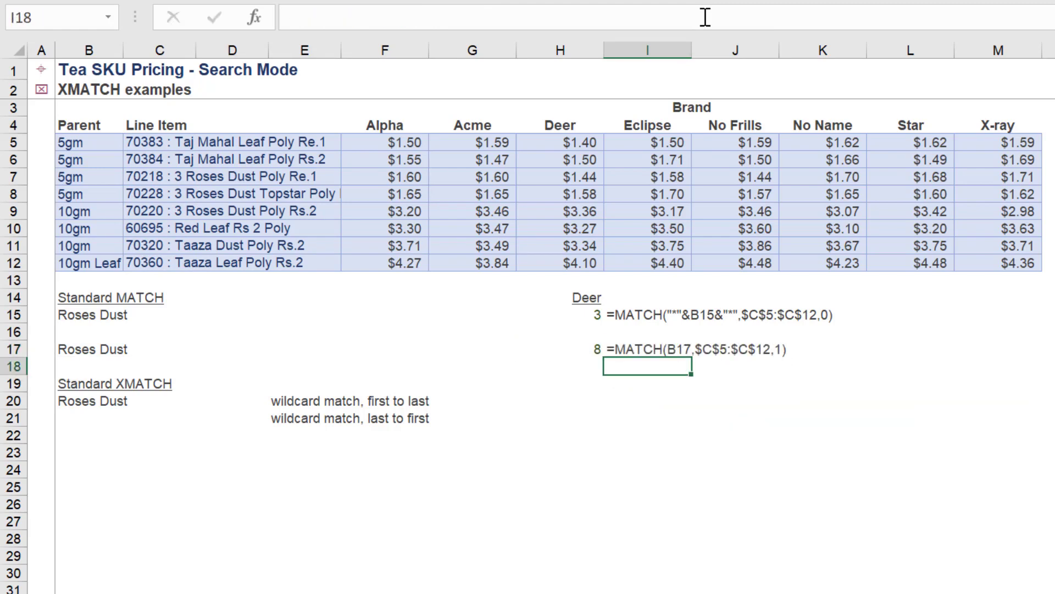
Start an XMATCH in H20 with wildcard lookup "*"&B20&"*" and an absolute Line Item range
key(Up)
key(Left)
key(Down)
key(Down)
key(Down)
text(=xm)
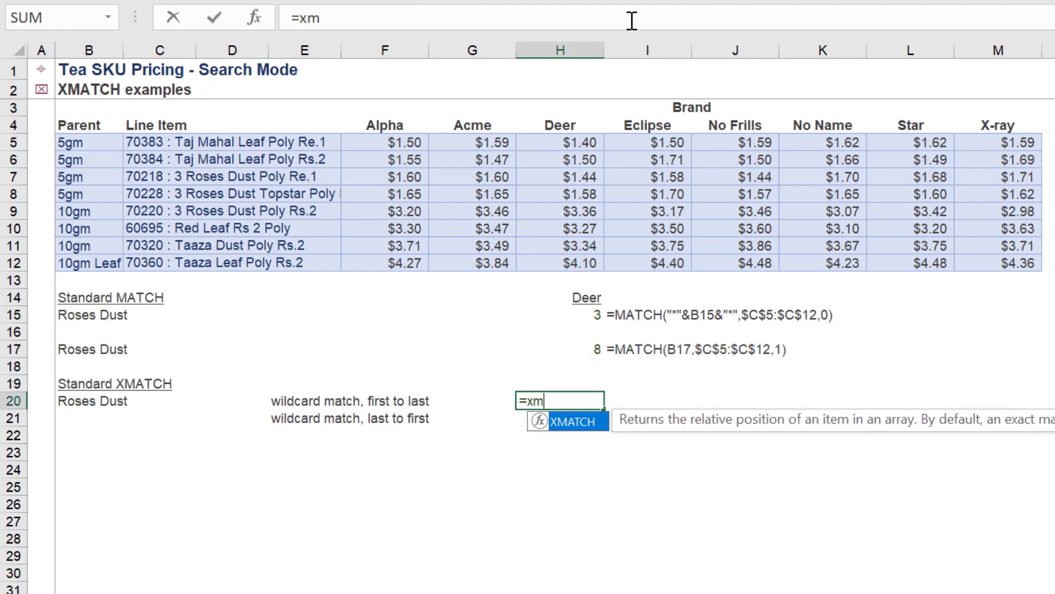
key(Tab)
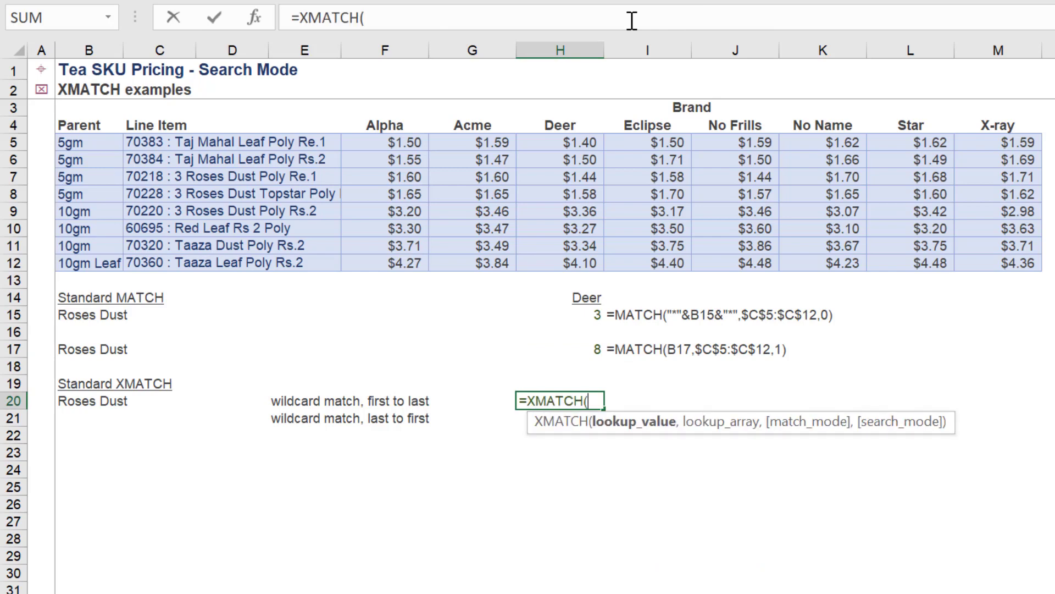
text("*"&)
click(59, 404)
text(&"*)
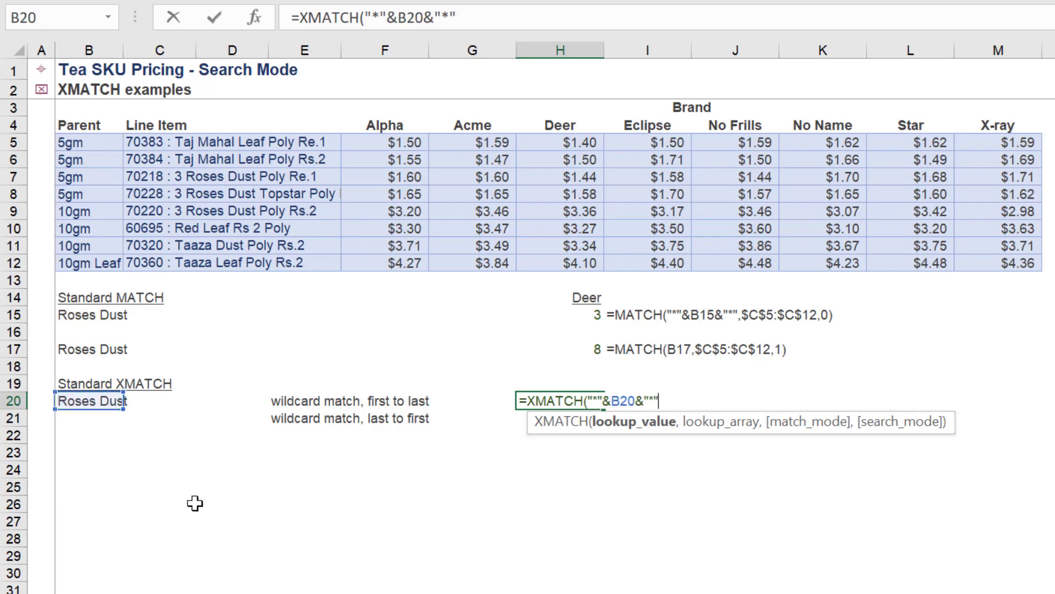
text(",)
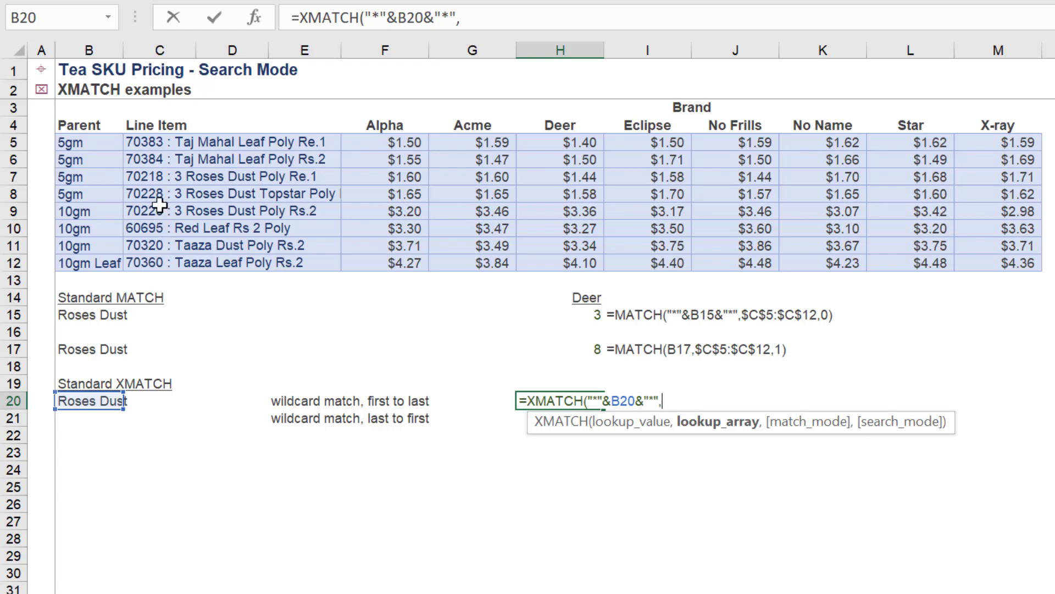
drag(142, 144, 159, 270)
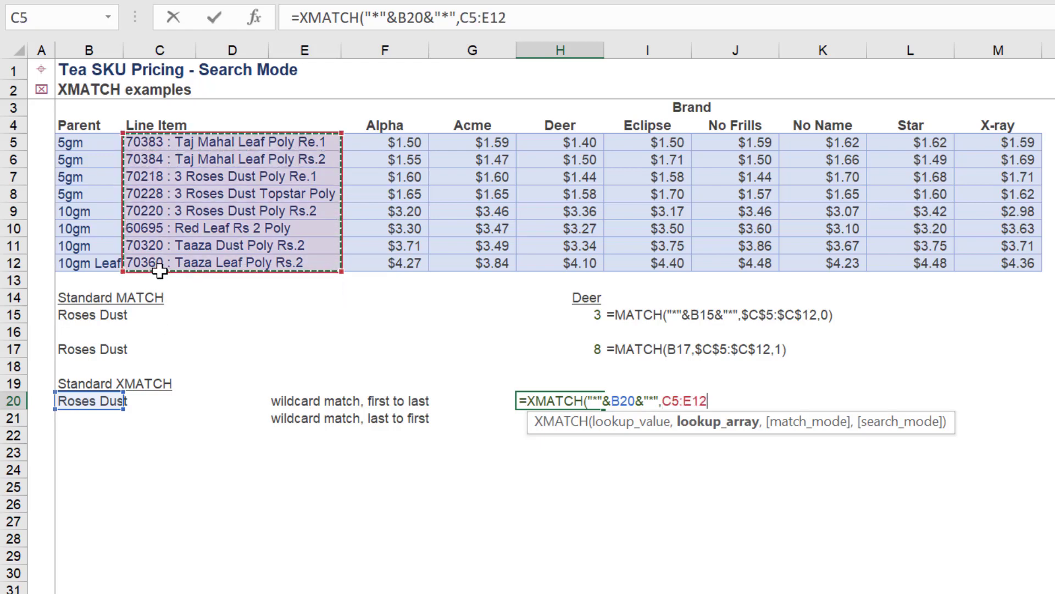
key(F4)
Fix the range to $C$5:$C$12 with match mode 2 and search mode 1, returning 3
click(504, 10)
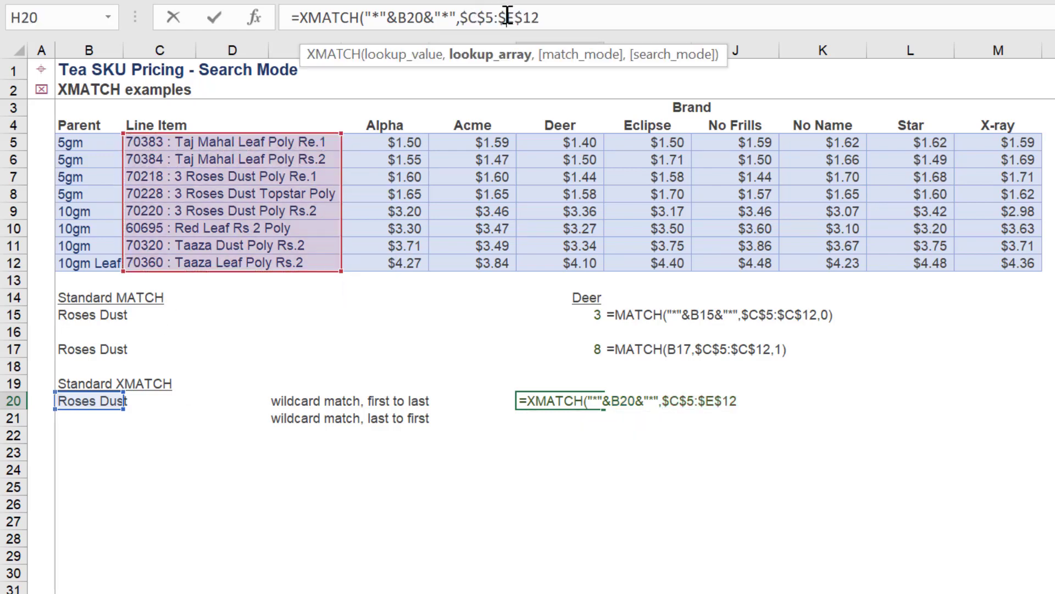
key(BackSpace)
text(C$12)
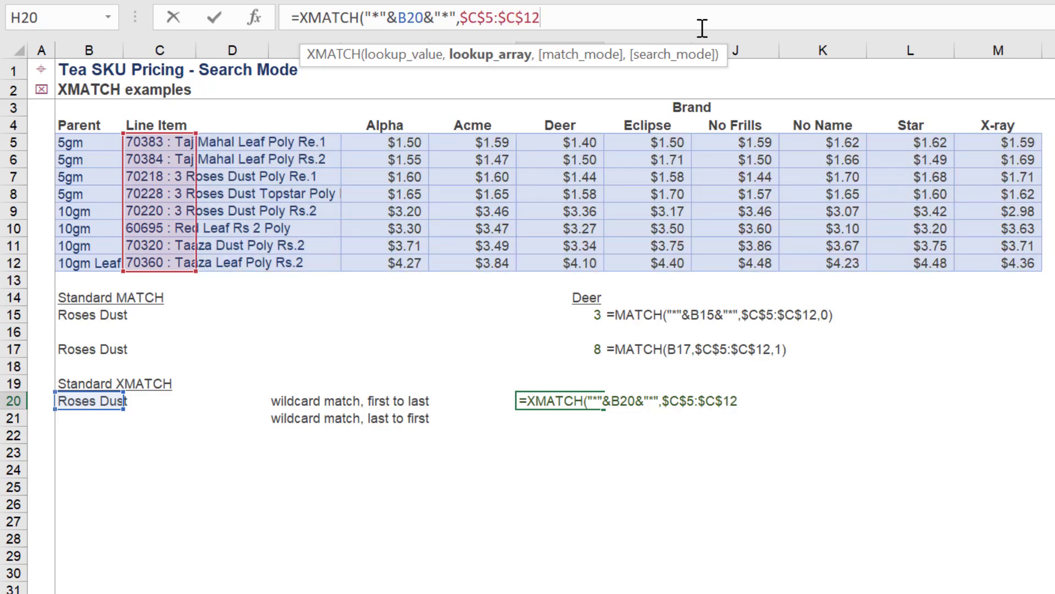
text(,)
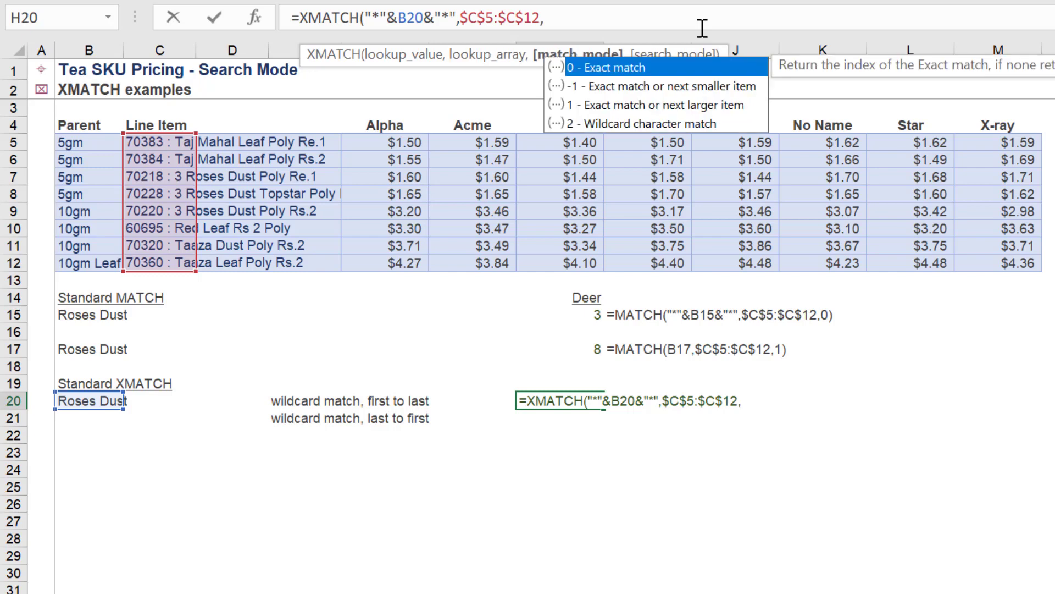
key(Down)
key(Down)
key(Down)
key(Tab)
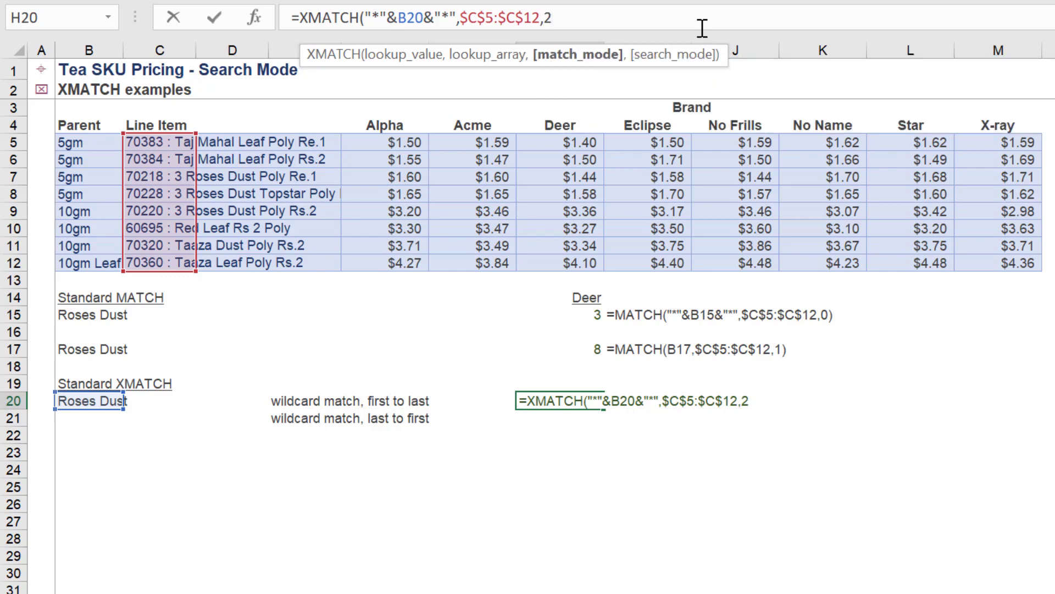
text(,)
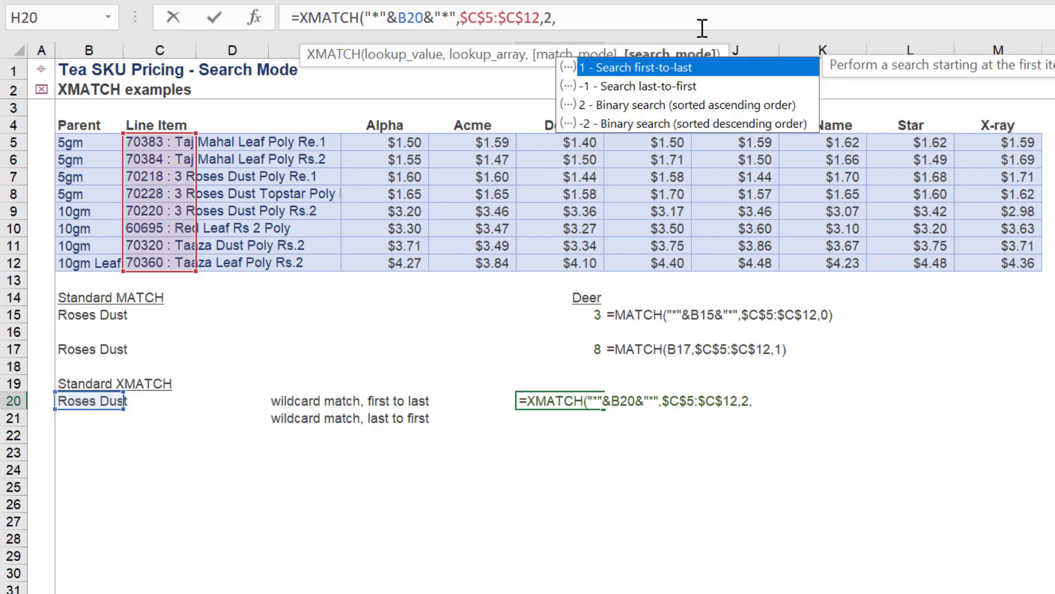
text(1))
key(Return)
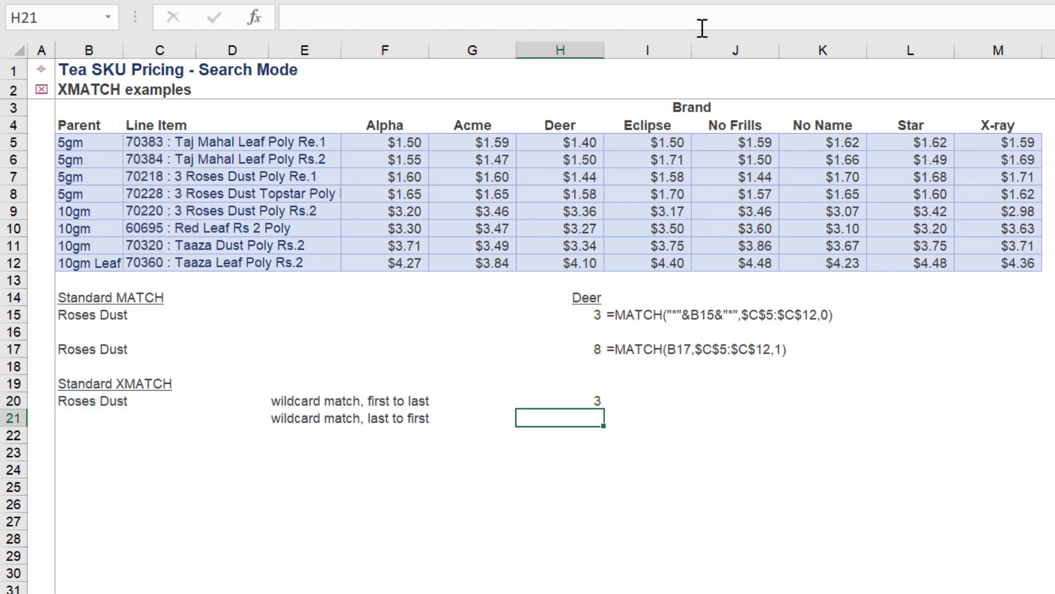
Show H20's formula in I20 with =FORMULATEXT(H20)
key(Up)
key(Right)
text(=form)
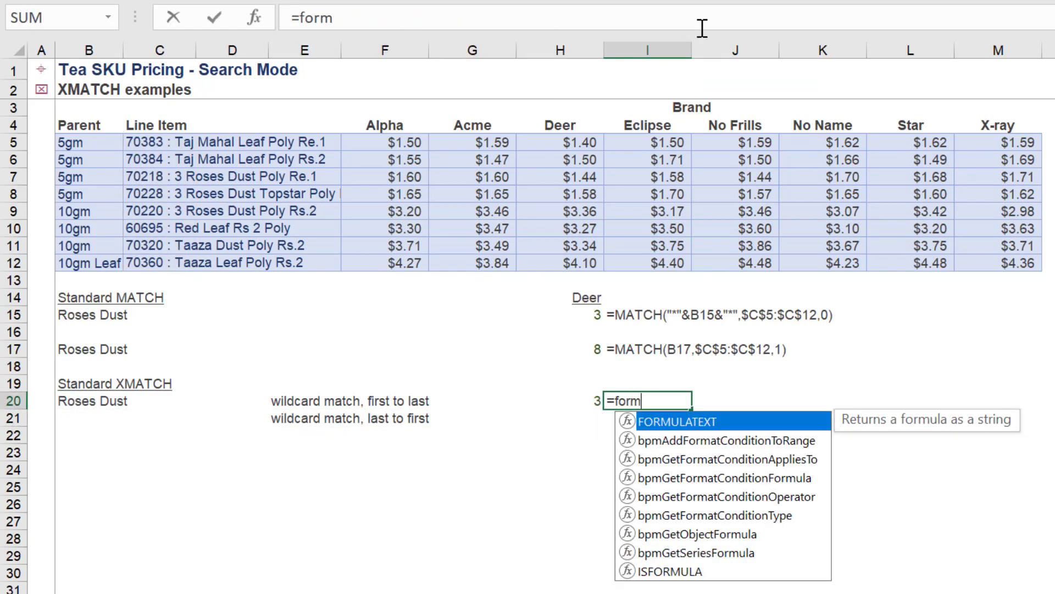
key(Tab)
key(Left)
key(Return)
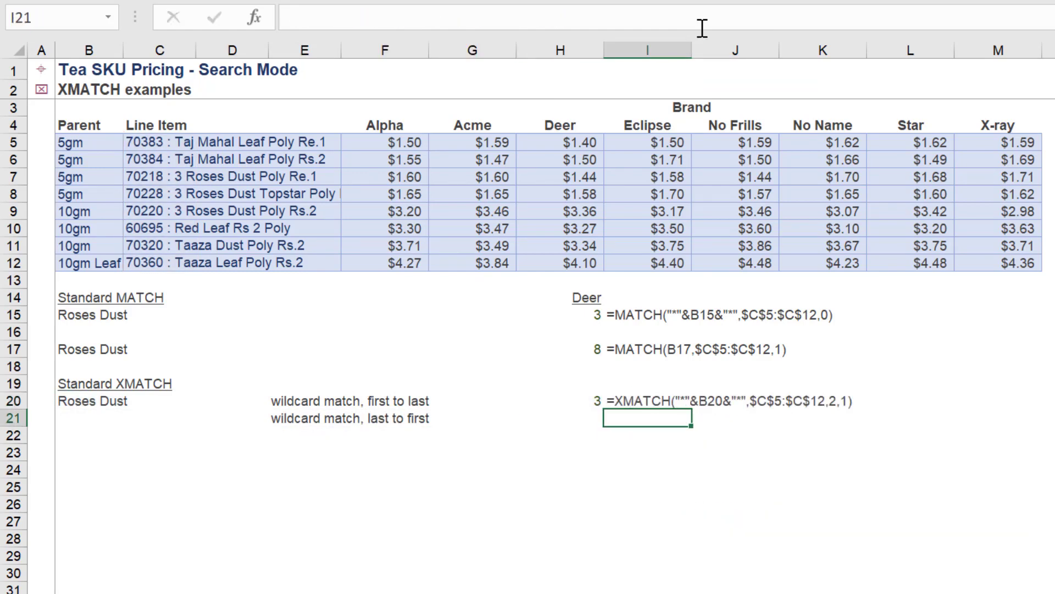
key(Up)
key(Left)
Start an XMATCH in H21 with wildcard lookup "*"&B20&"*" and an absolute Line Item range
key(Down)
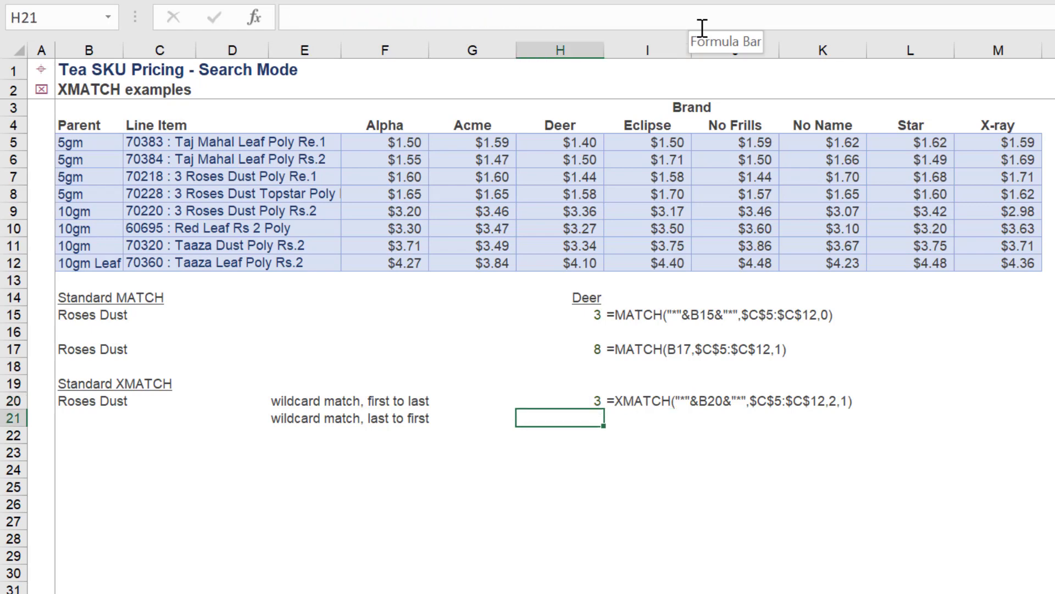
text(=xm)
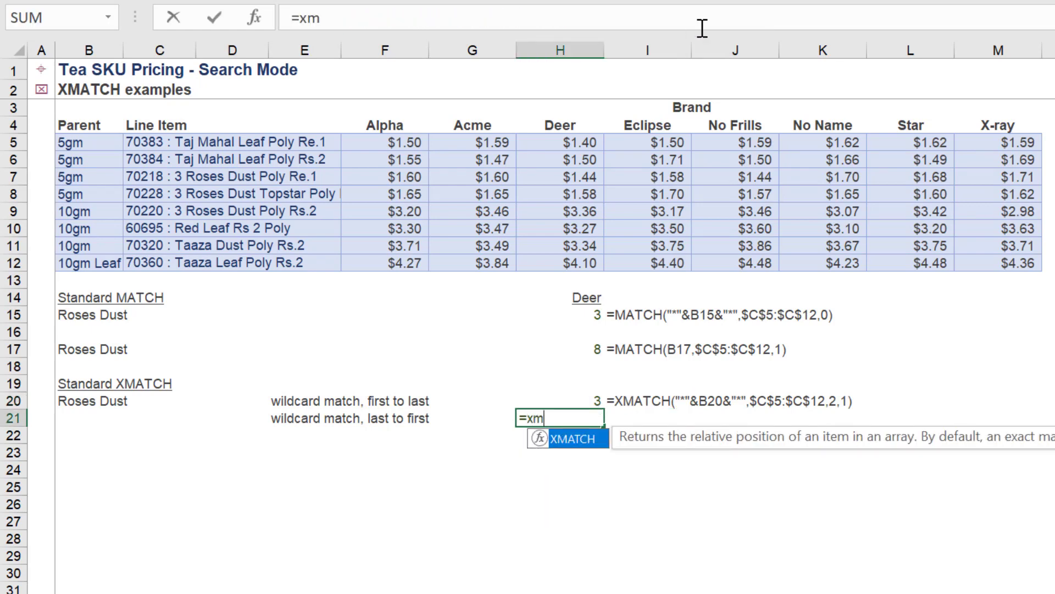
key(Tab)
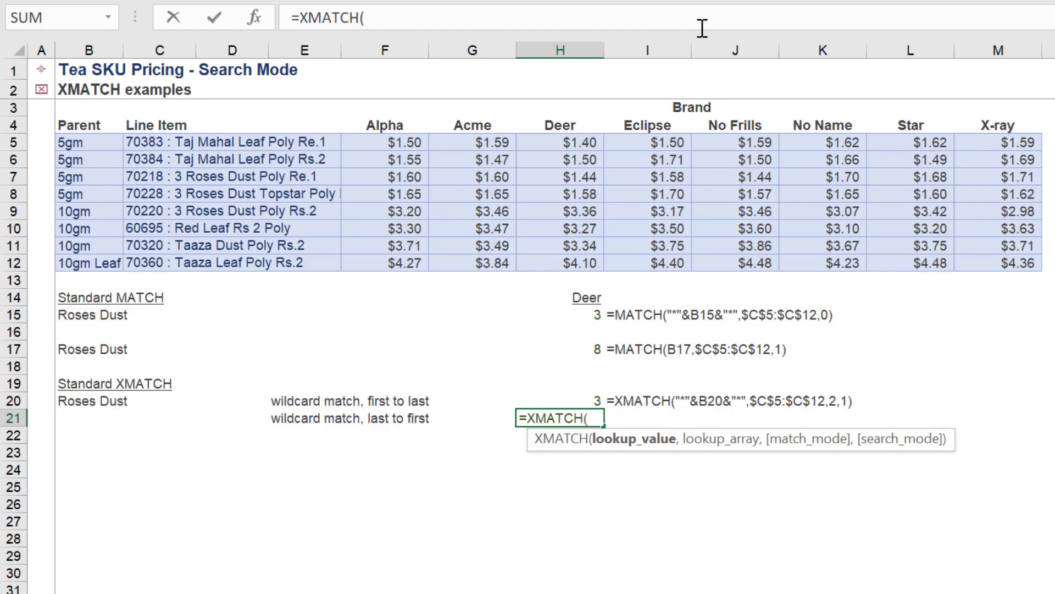
text("*"&)
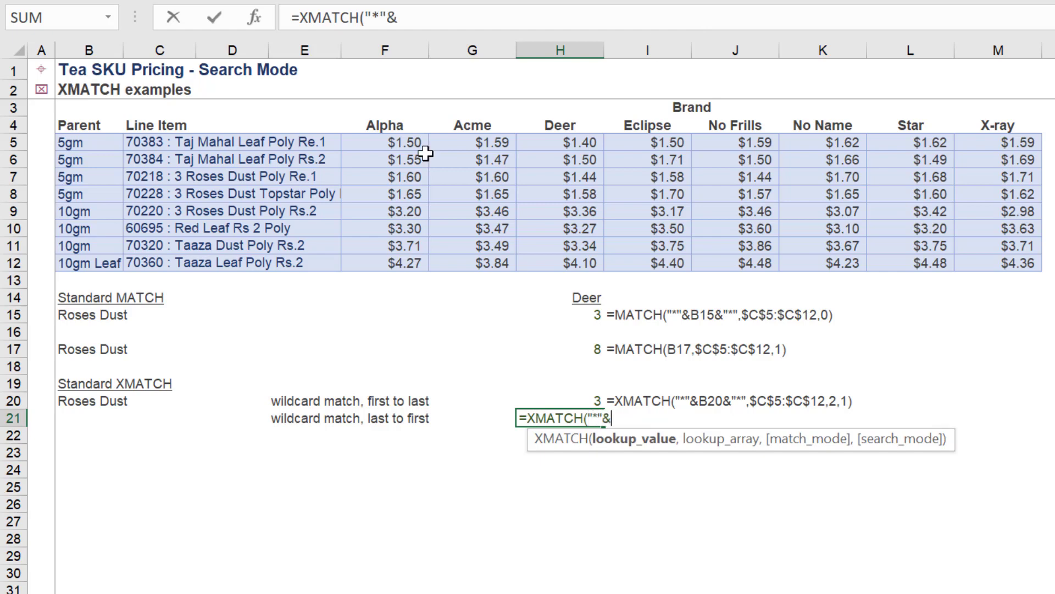
click(71, 398)
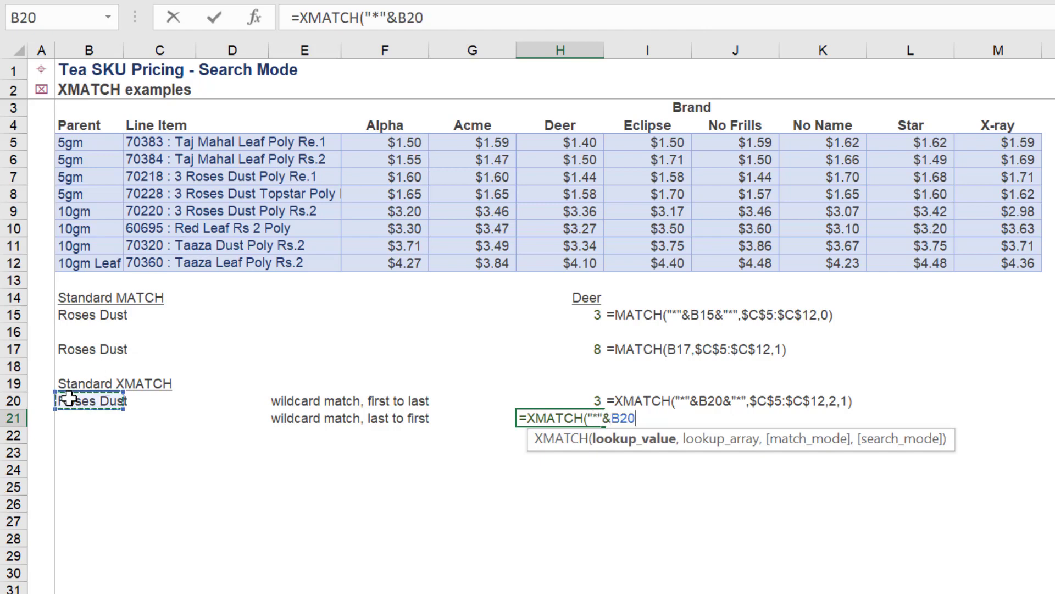
text(&"*)
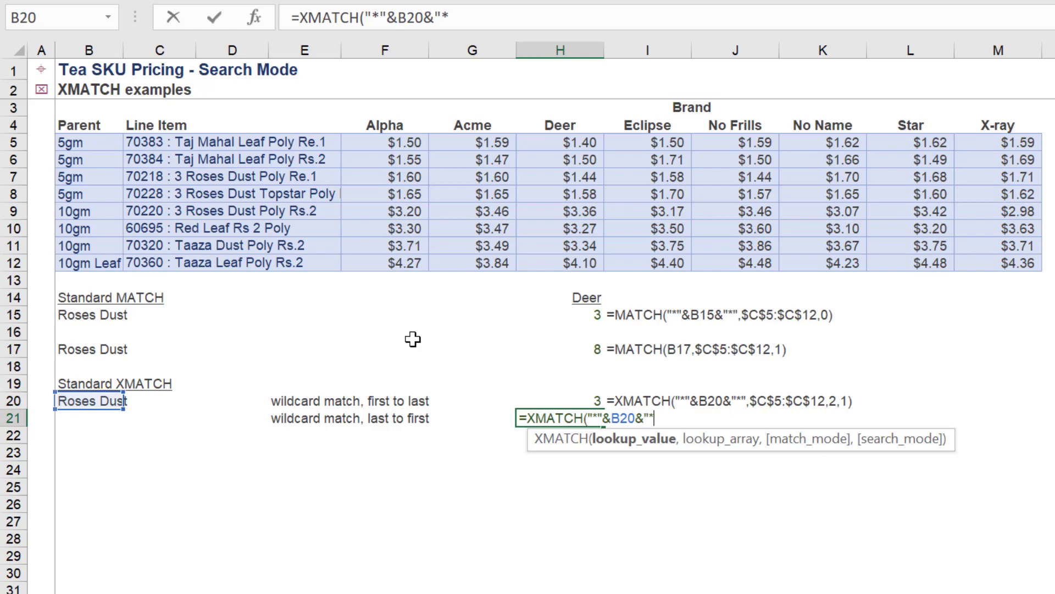
text(",)
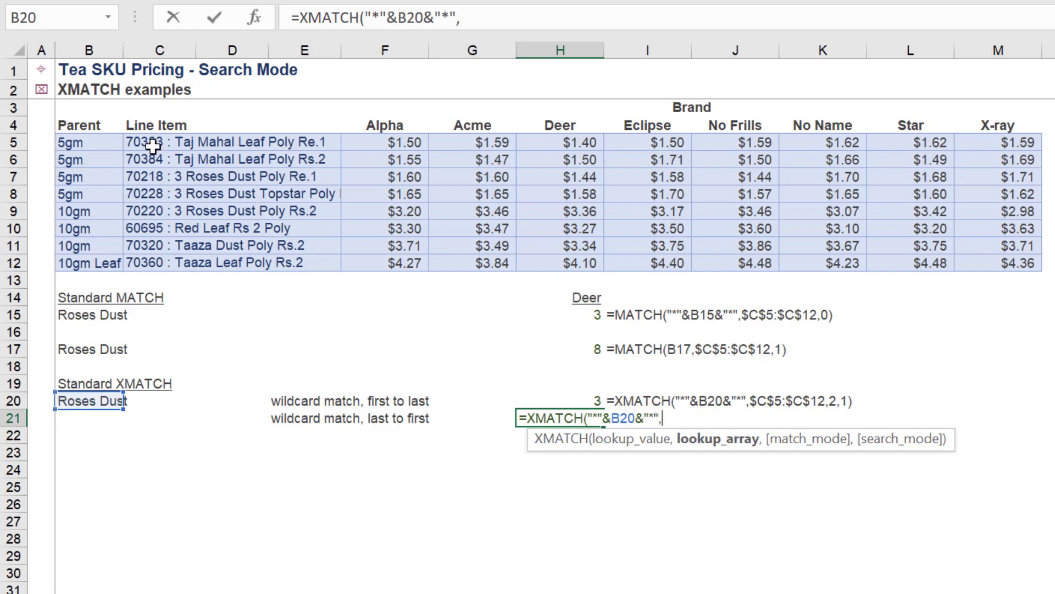
drag(151, 142, 156, 263)
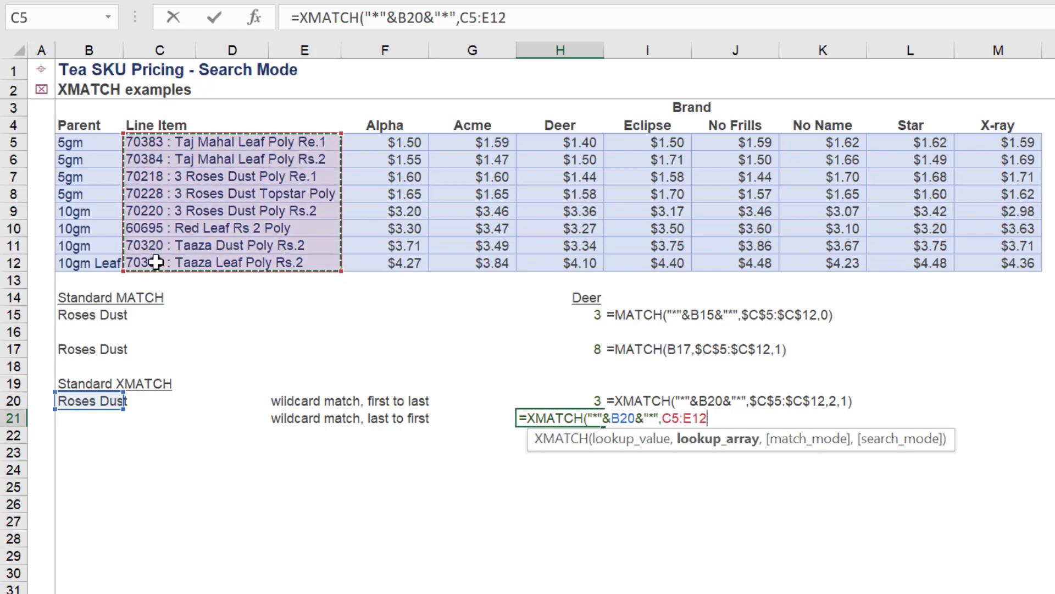
key(F4)
Fix the range to $C$5:$C$12 with match mode 2 and search mode -1, returning 5
click(515, 19)
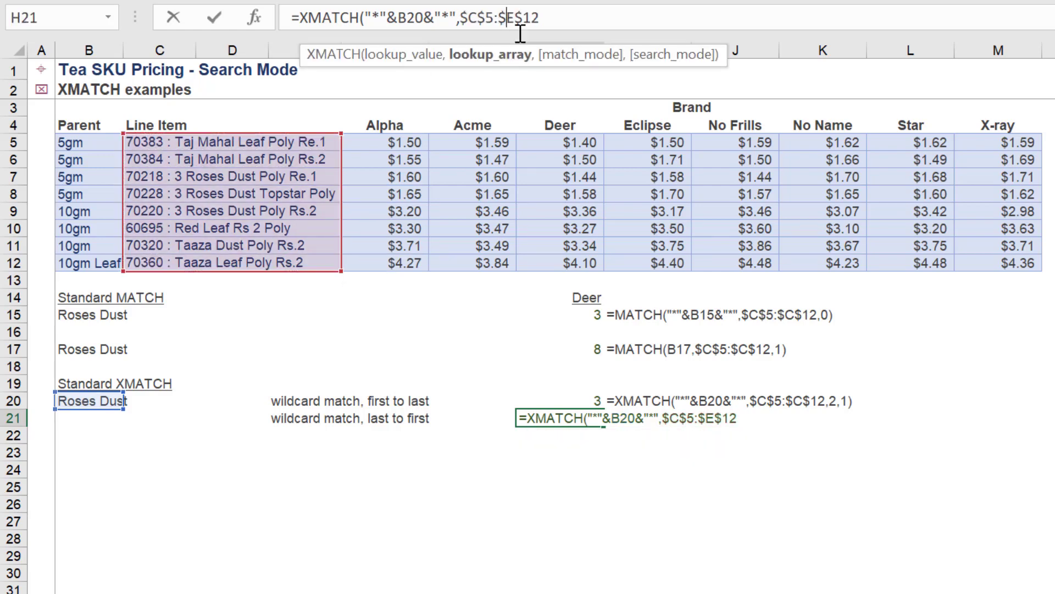
key(BackSpace)
text(C$12)
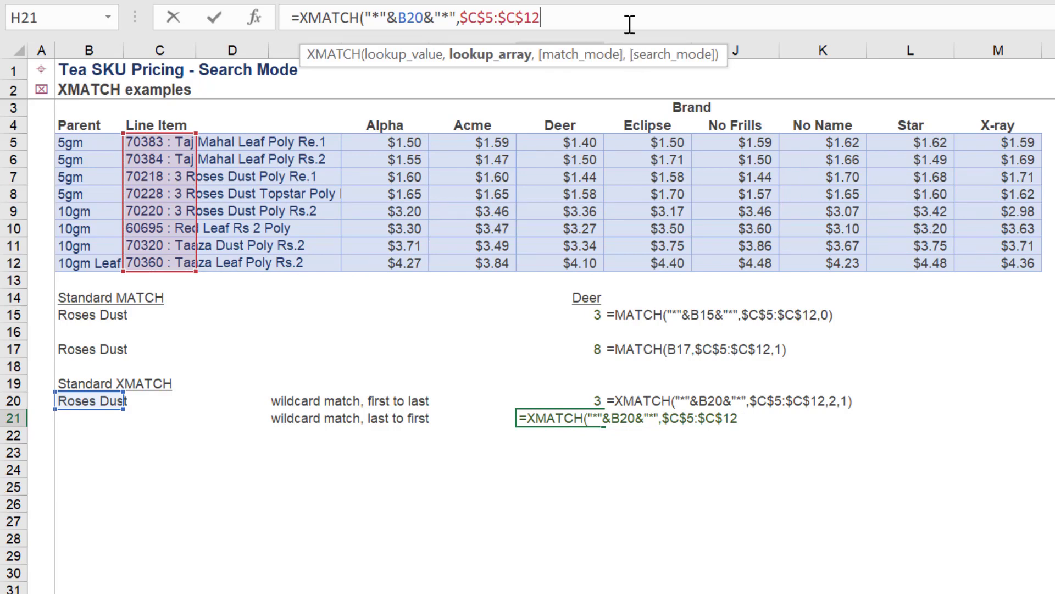
text(,)
key(Down)
key(Down)
key(Down)
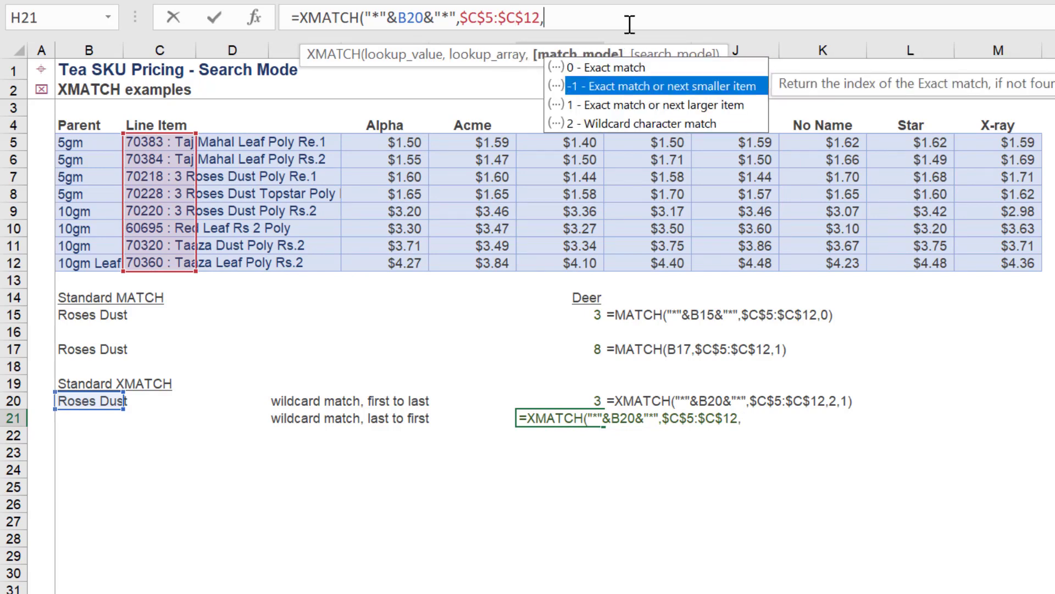
key(Tab)
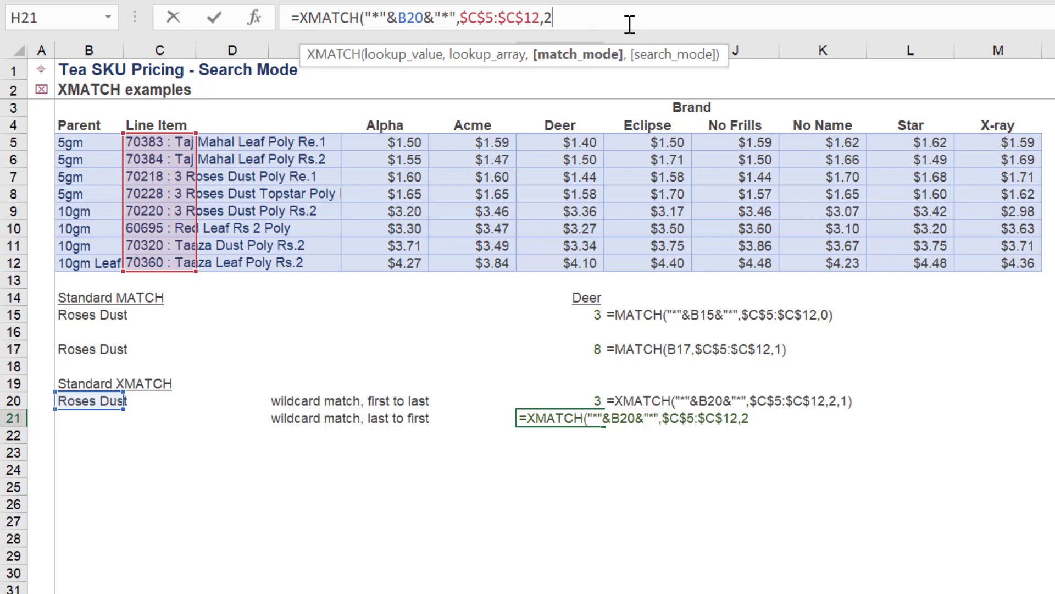
text(,)
key(Down)
key(Tab)
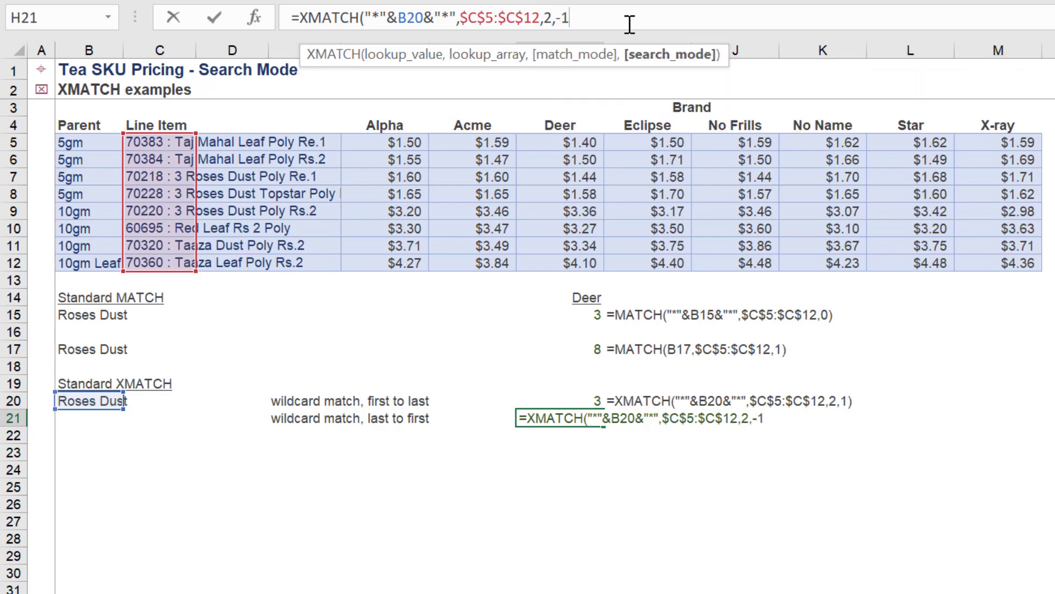
key(Return)
Fill I20's FORMULATEXT down into I21, then check H20's formula
key(Up)
key(Up)
key(Right)
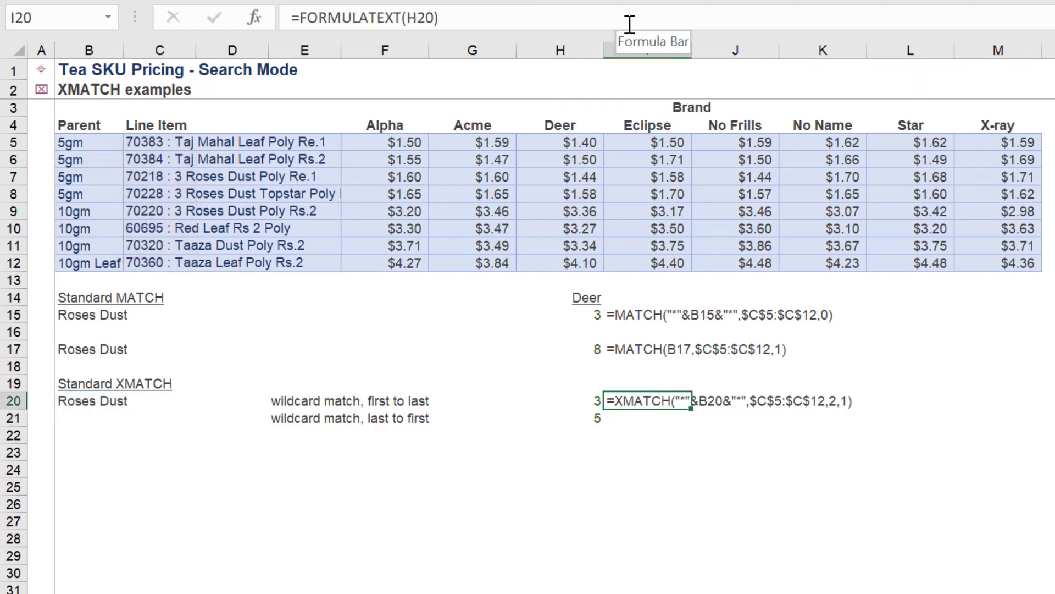
key(shift+Down)
key(ctrl+d)
key(Down)
key(Left)
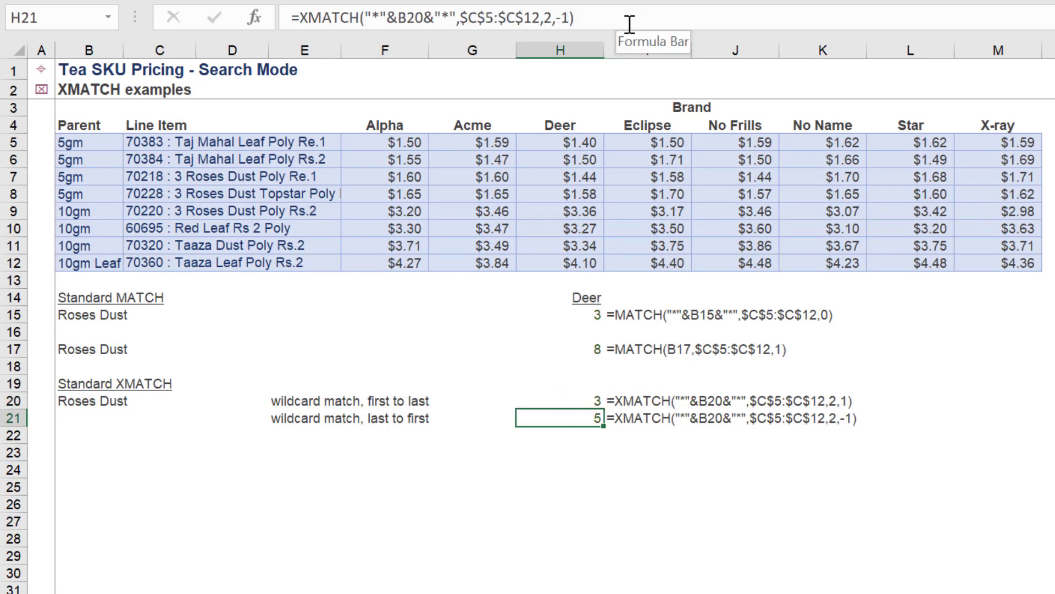
key(Up)
key(F2)
key(Escape)
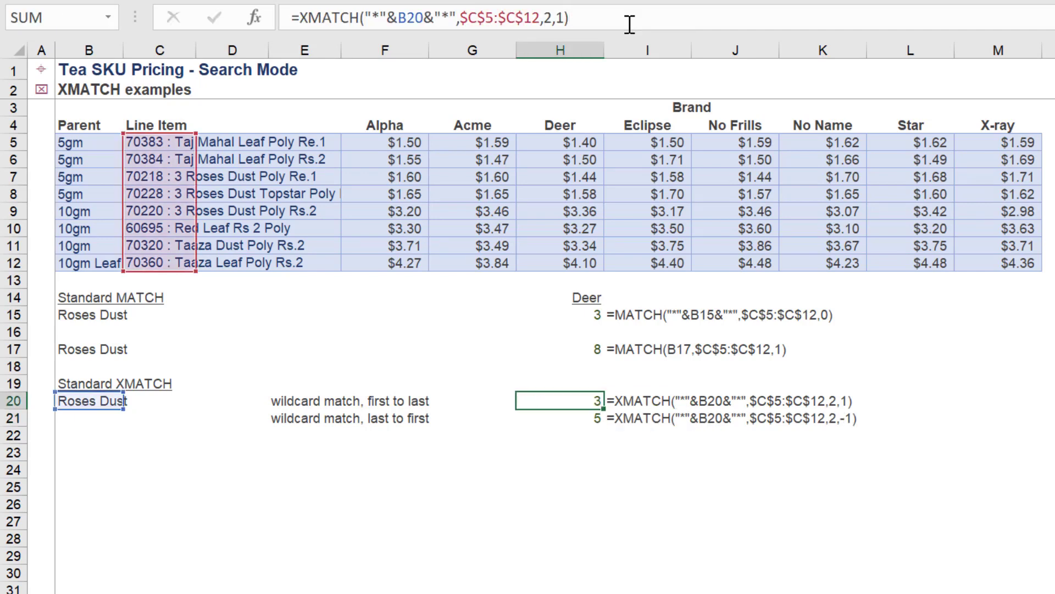